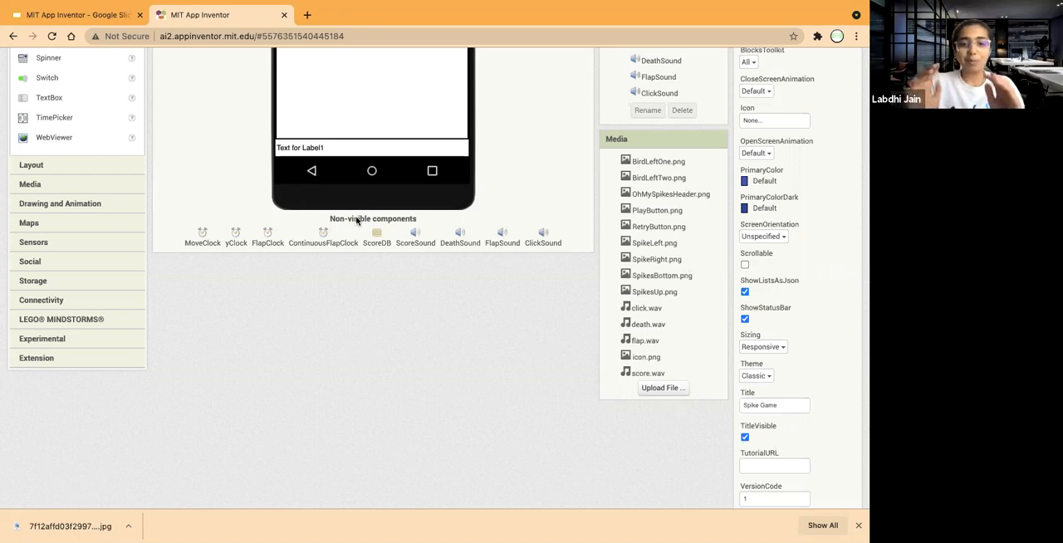
Compare the OhMySpikesTechBytes screen layout, non-visible components and media files with those of the finished reference project.
scroll(499, 256, "up", 5)
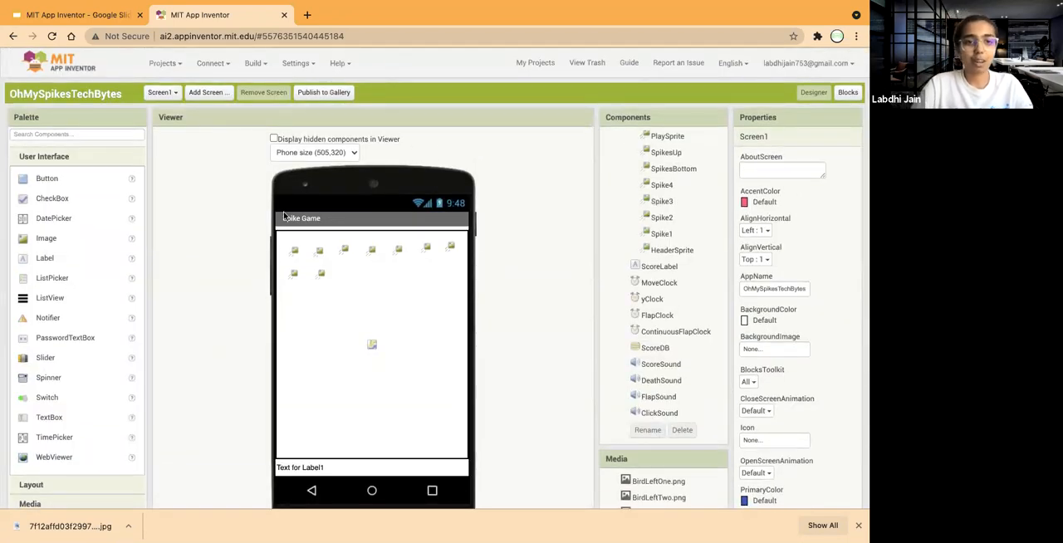
scroll(286, 218, "down", 2)
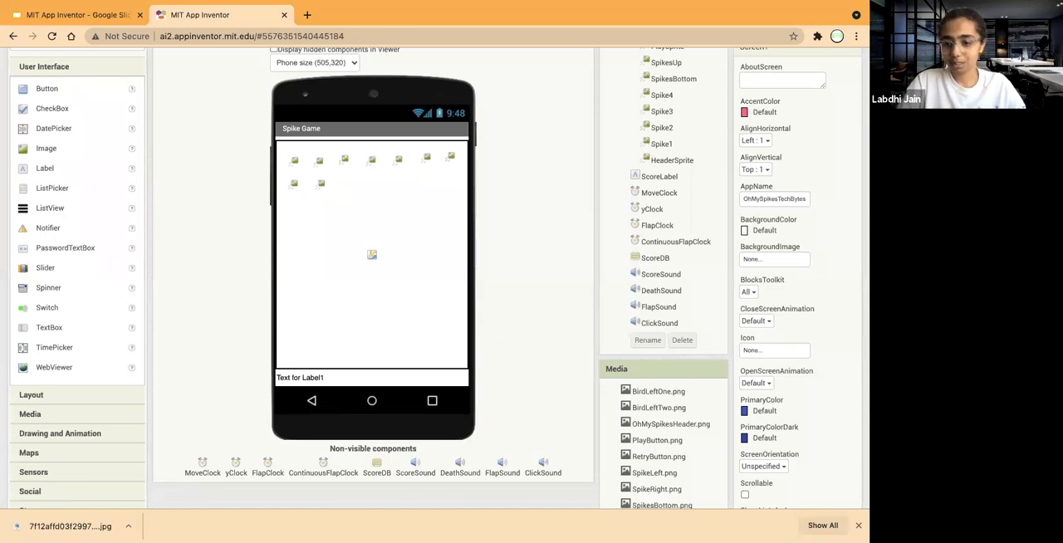
left_click(859, 524)
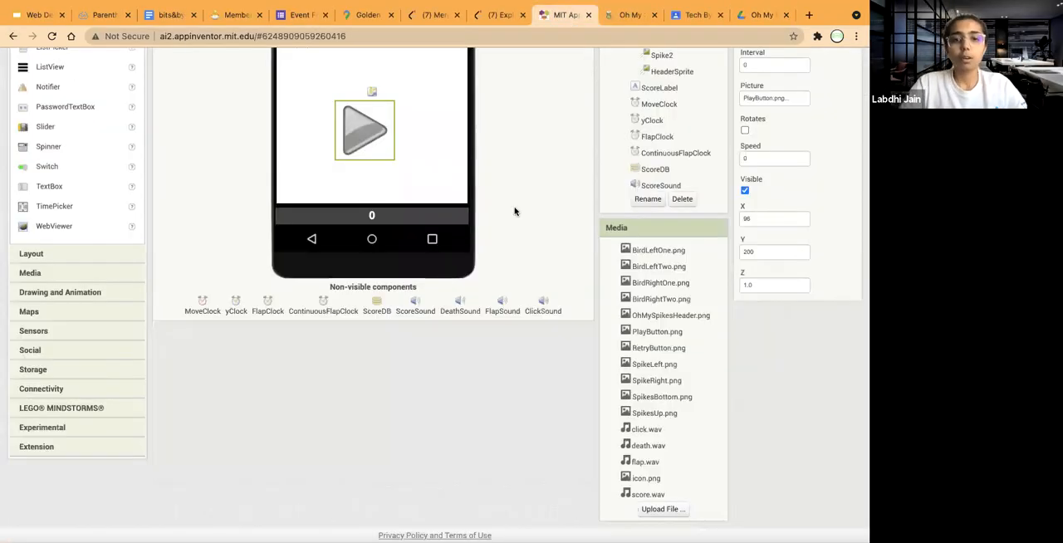
scroll(515, 209, "up", 5)
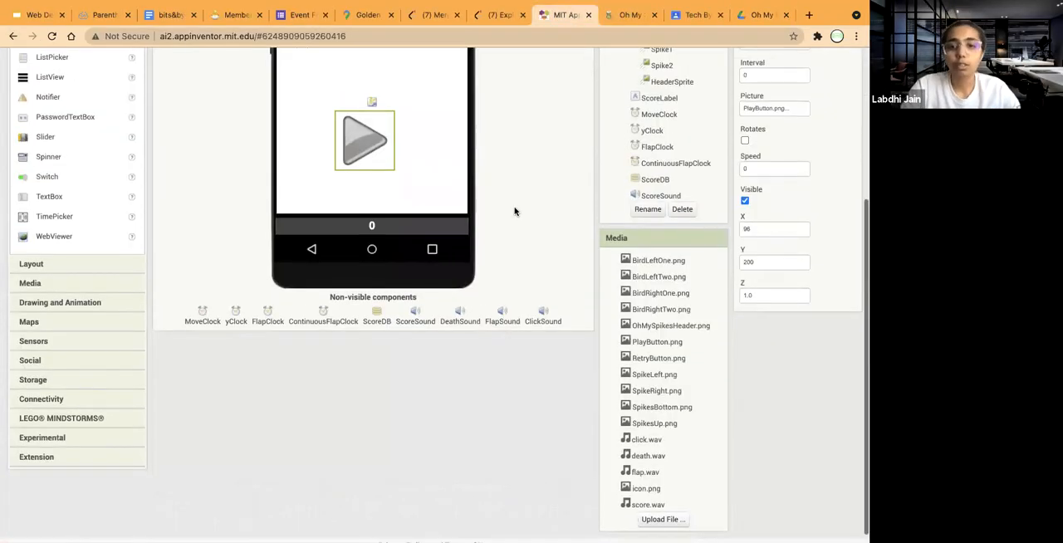
scroll(515, 209, "down", 5)
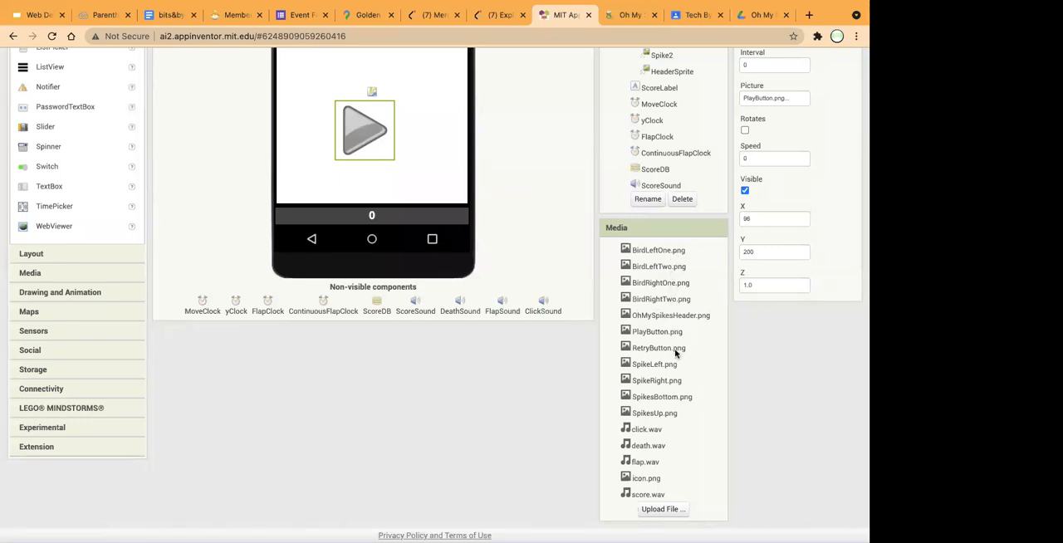
scroll(676, 353, "up", 5)
scroll(675, 354, "down", 6)
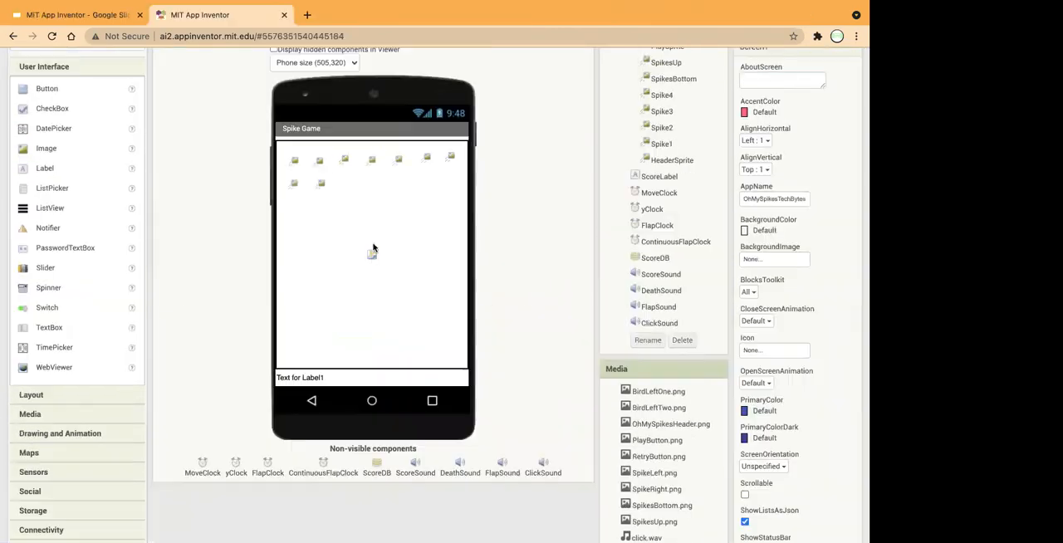
scroll(551, 179, "up", 2)
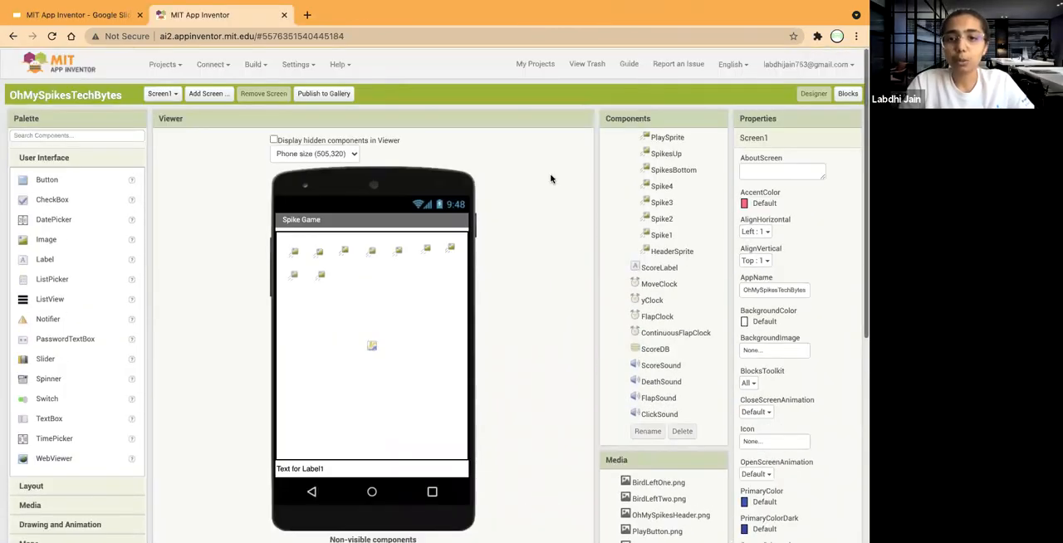
scroll(664, 182, "up", 2)
Disable BirdSprite and set its interval to 0.
left_click(668, 173)
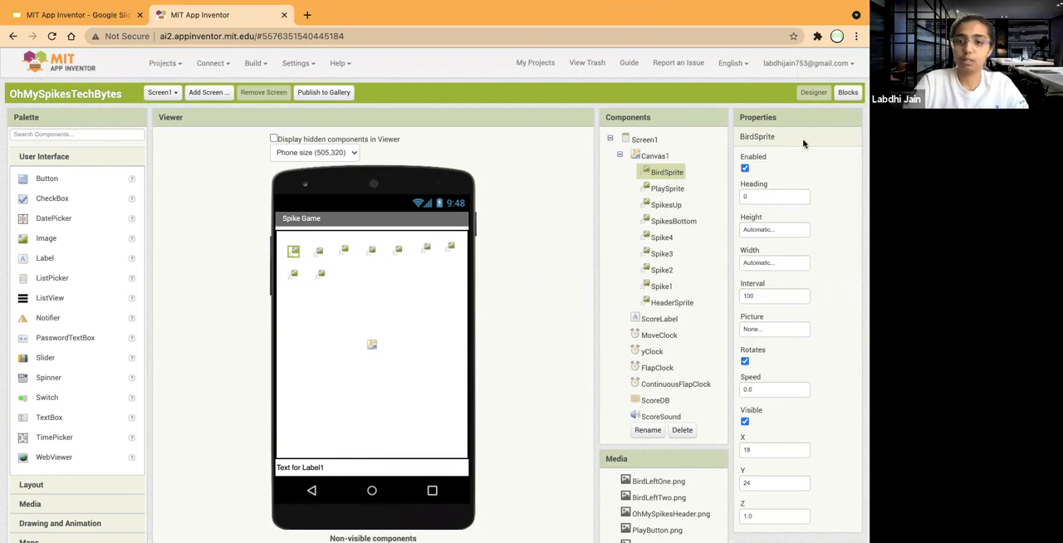
scroll(771, 280, "down", 3)
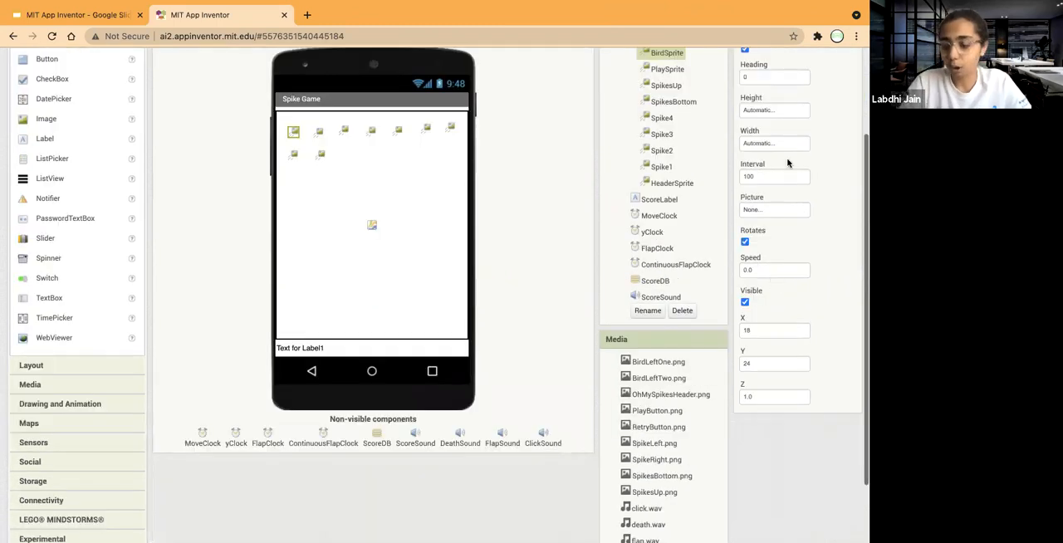
scroll(788, 160, "up", 2)
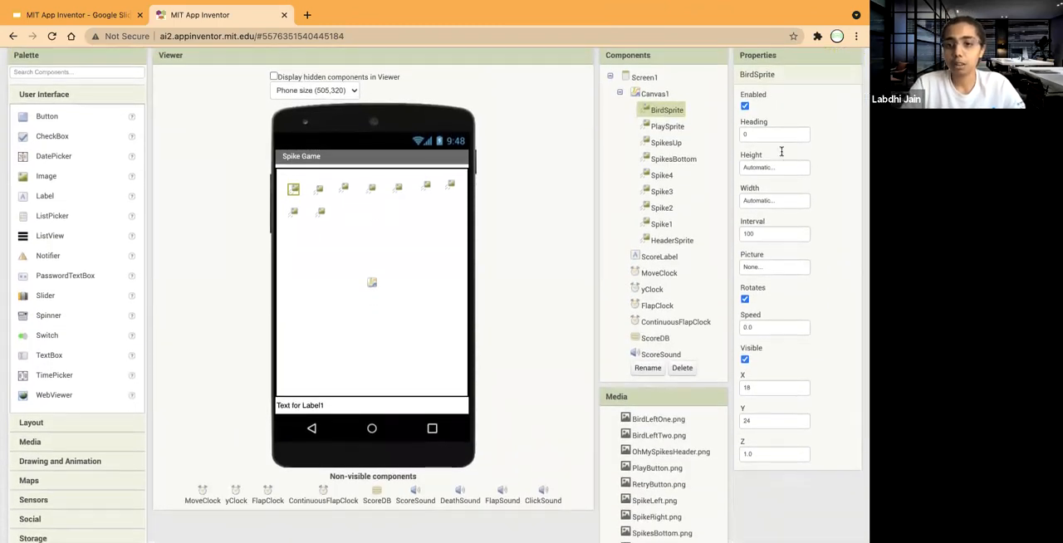
left_click(765, 135)
left_click(833, 120)
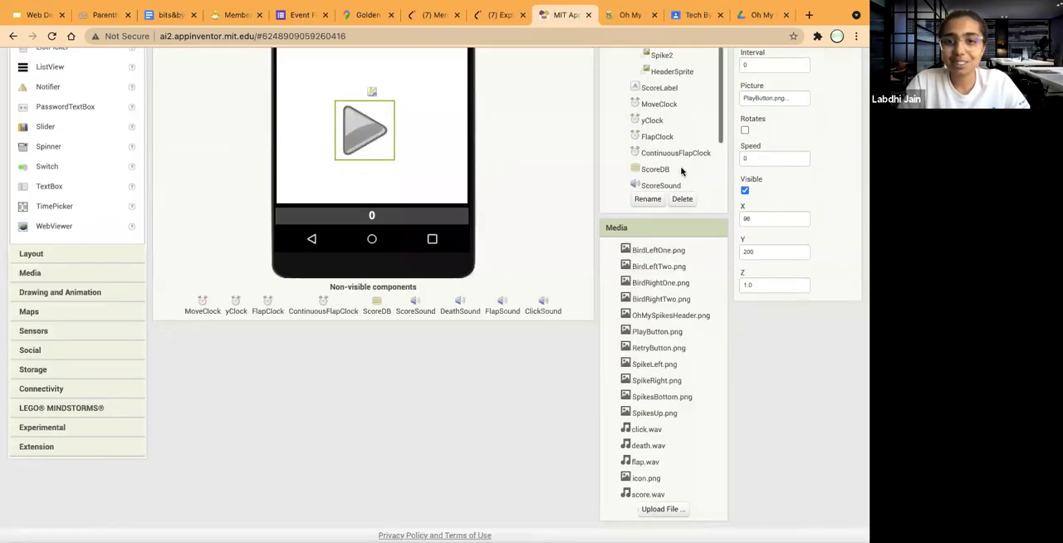
scroll(604, 197, "up", 3)
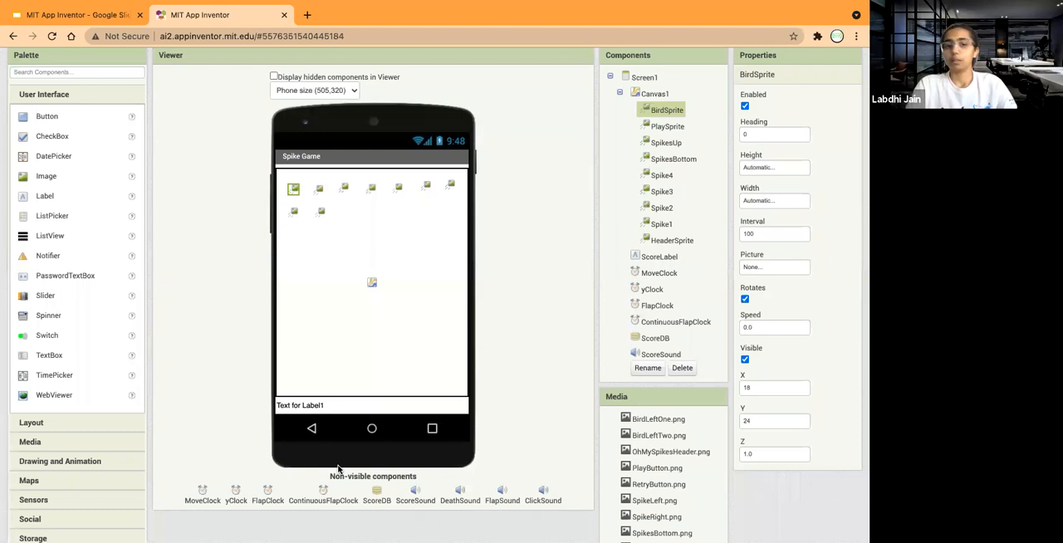
left_click(745, 108)
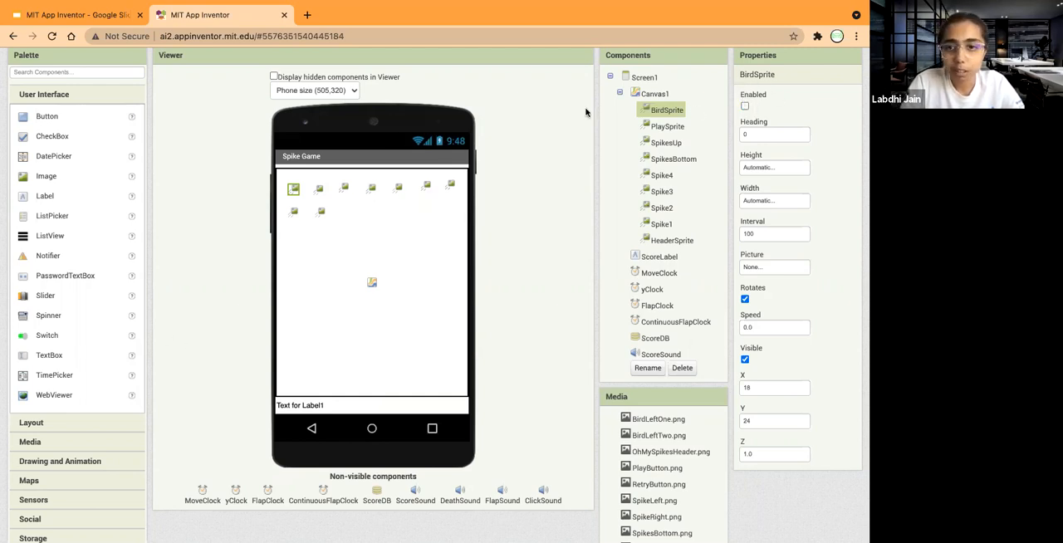
left_click(757, 133)
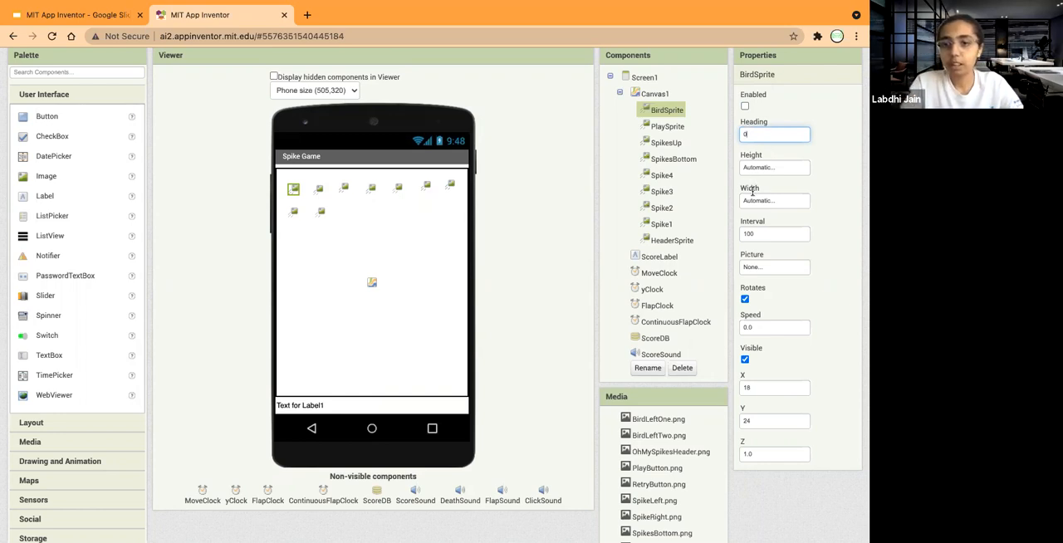
left_click(762, 233)
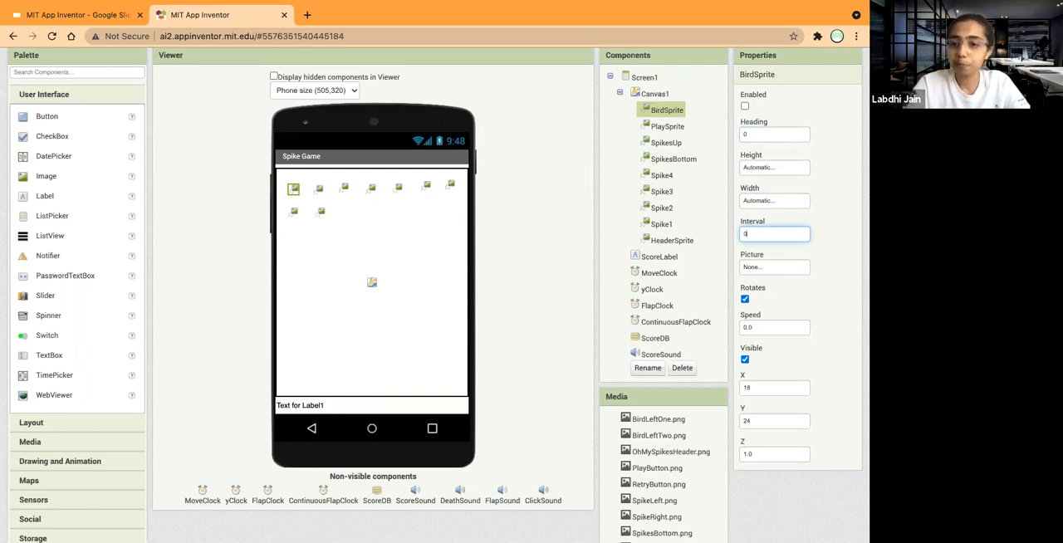
left_click(766, 268)
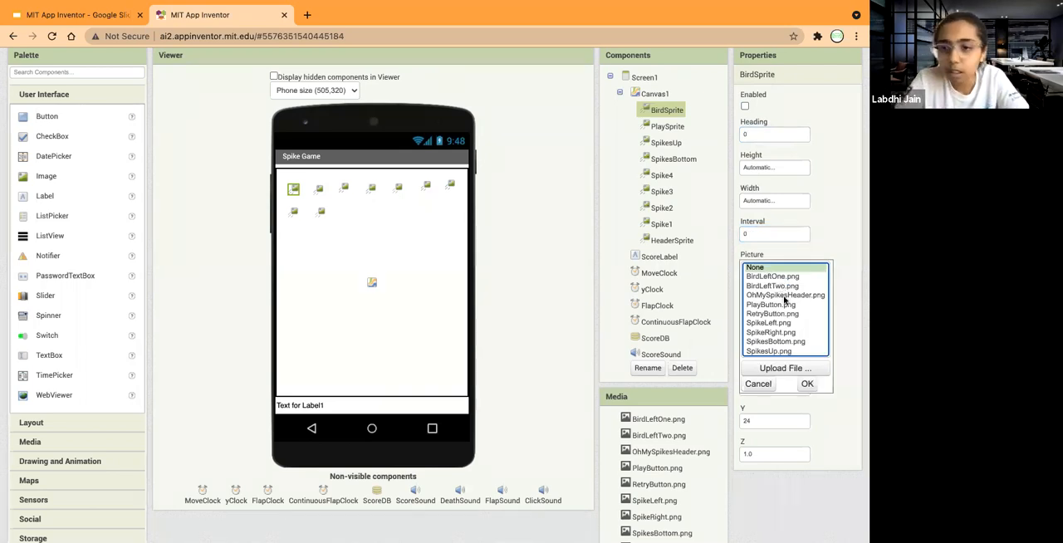
scroll(782, 295, "down", 3)
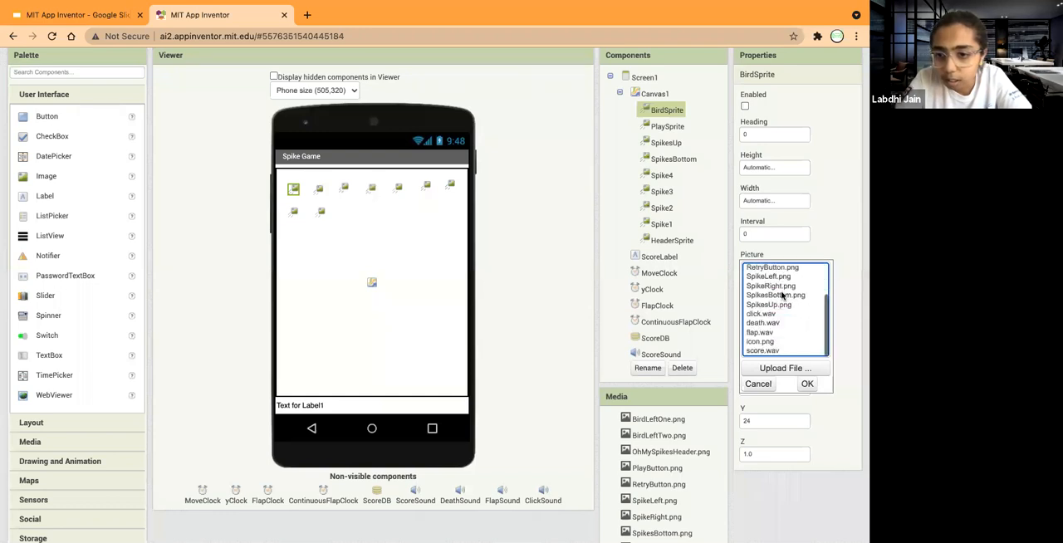
scroll(783, 296, "up", 3)
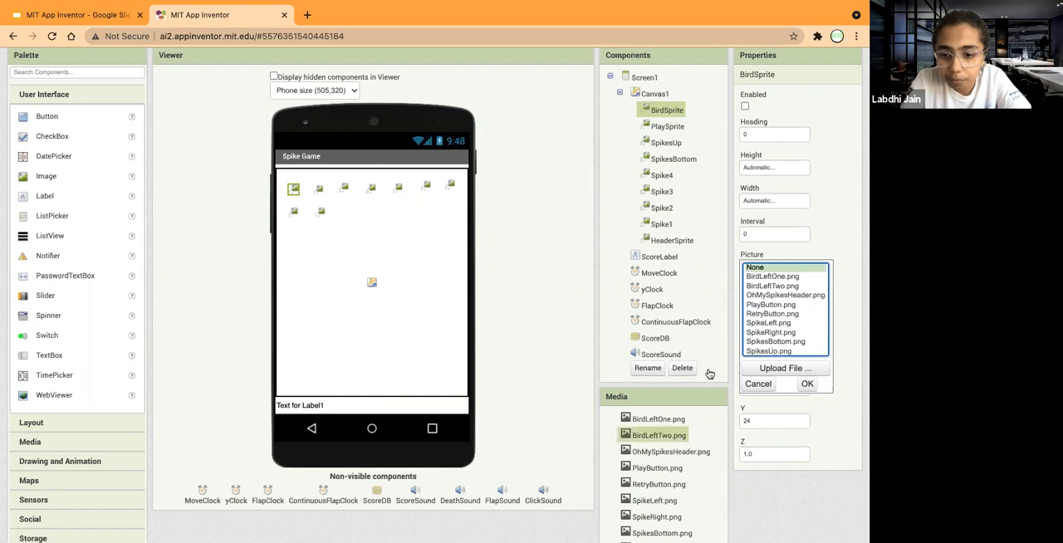
scroll(710, 375, "down", 4)
scroll(710, 375, "up", 5)
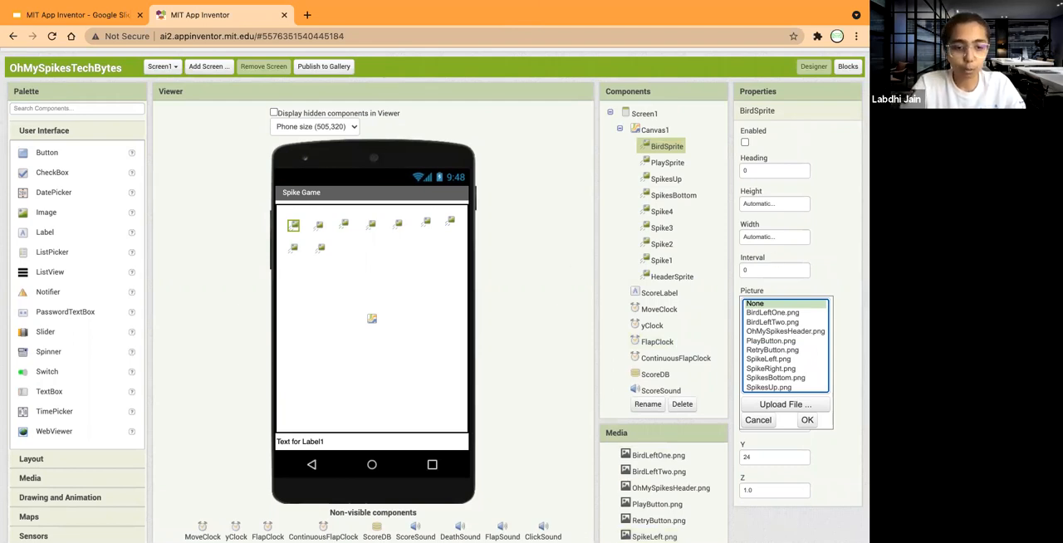
left_click(58, 507)
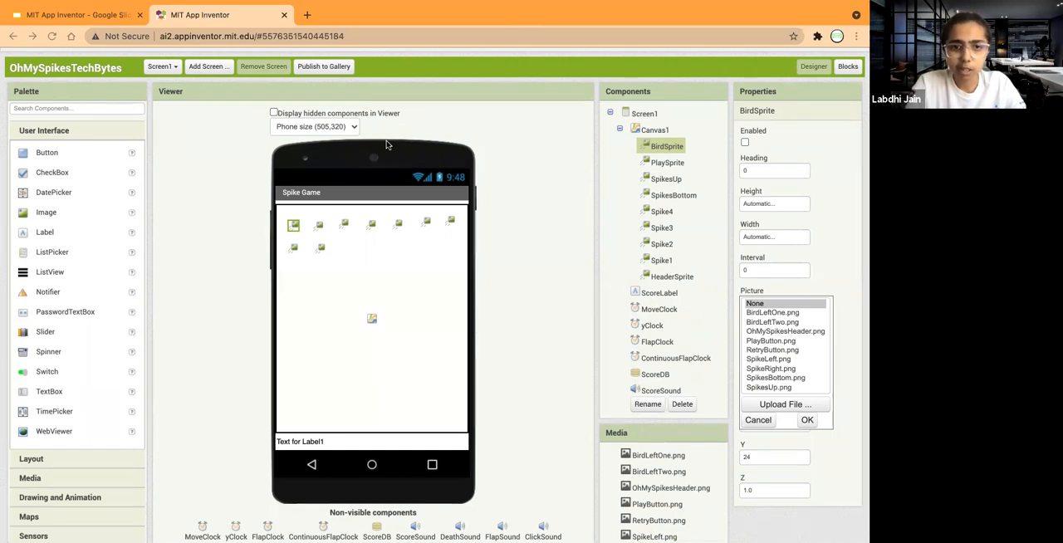
left_click(387, 142)
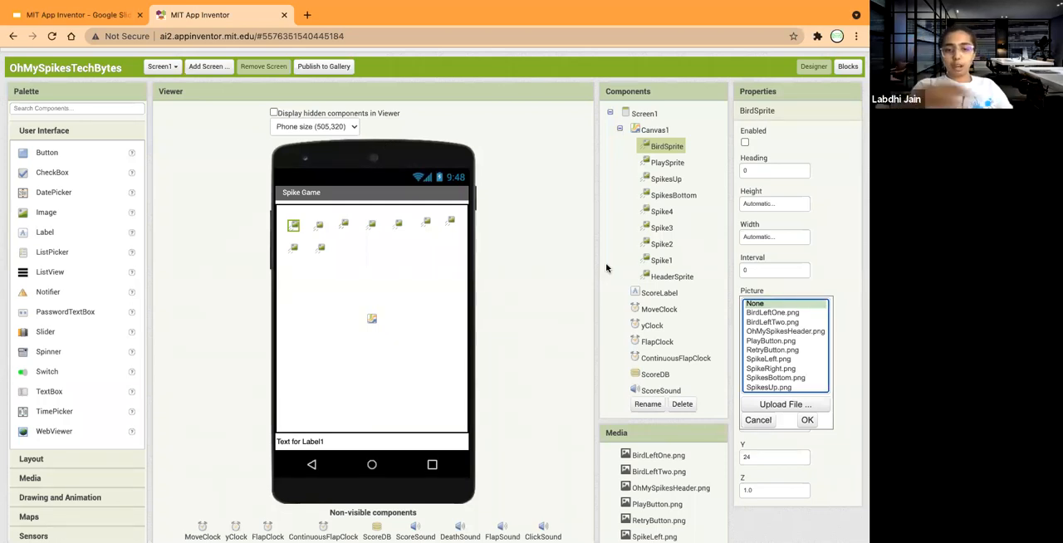
left_click(760, 313)
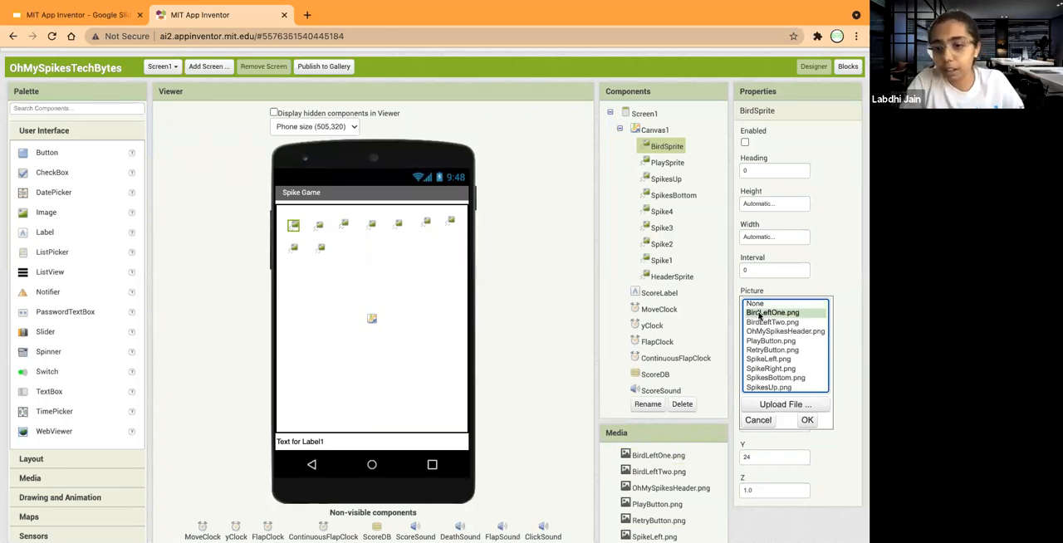
left_click(765, 405)
left_click(338, 228)
left_click(591, 411)
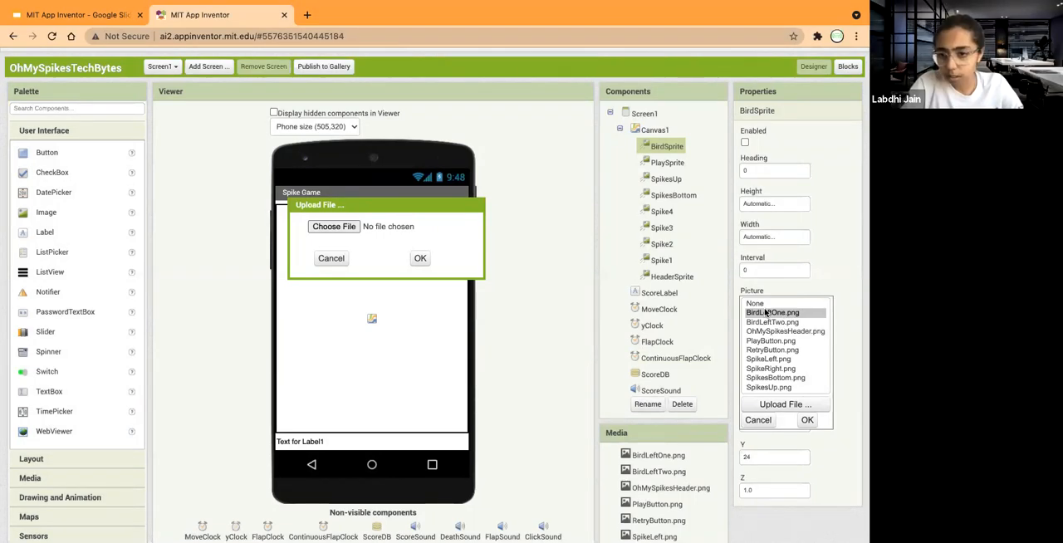
Reload the page to reopen the OhMySpikesTechBytes project, and set BirdSprite's picture to BirdLeftOne.png.
left_click(51, 36)
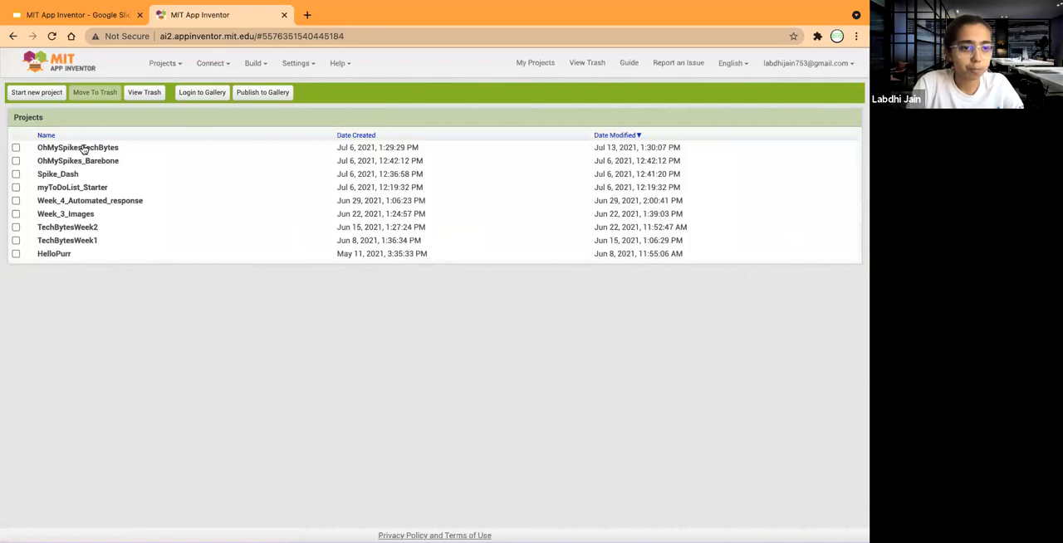
left_click(84, 147)
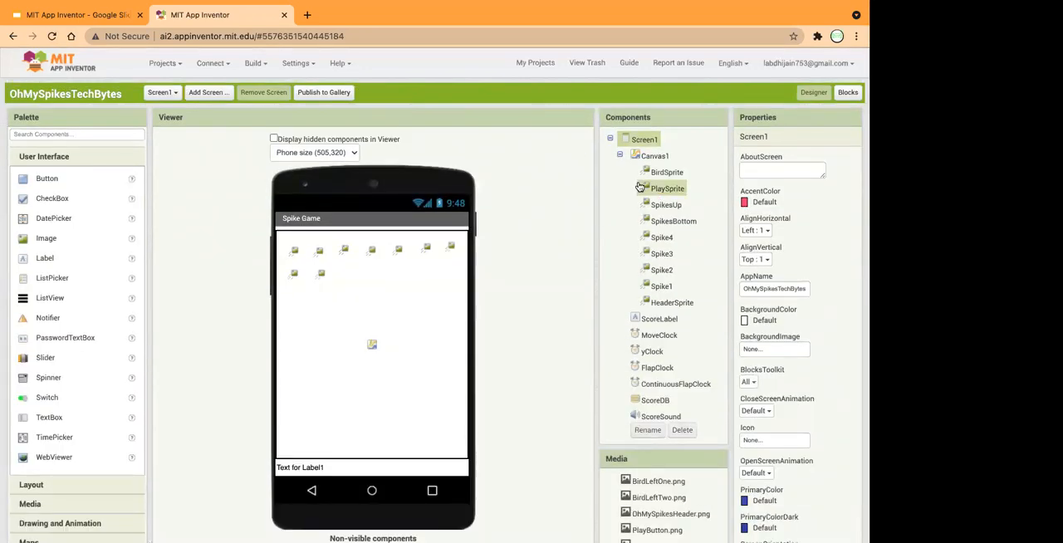
left_click(670, 176)
left_click(769, 331)
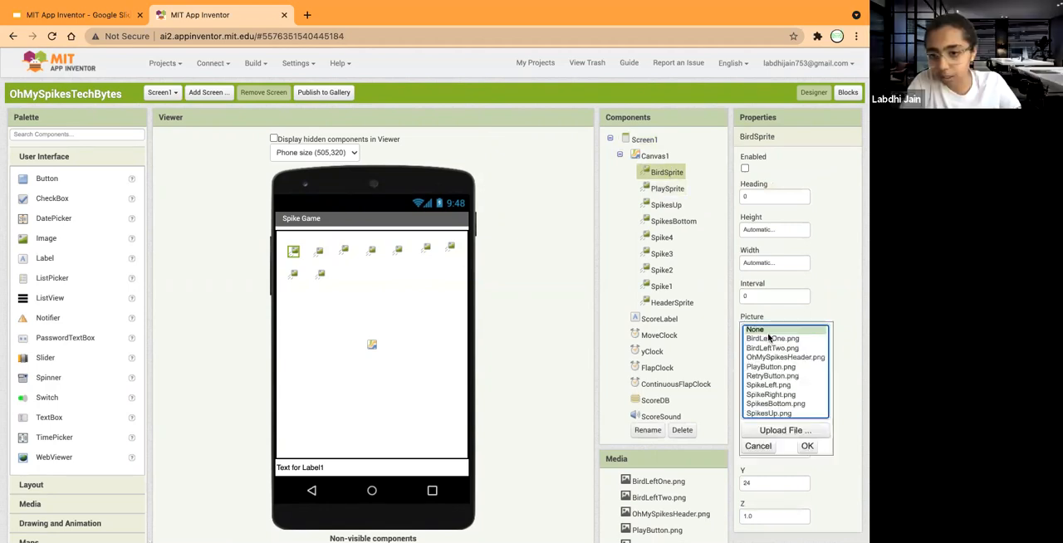
left_click(772, 339)
left_click(807, 445)
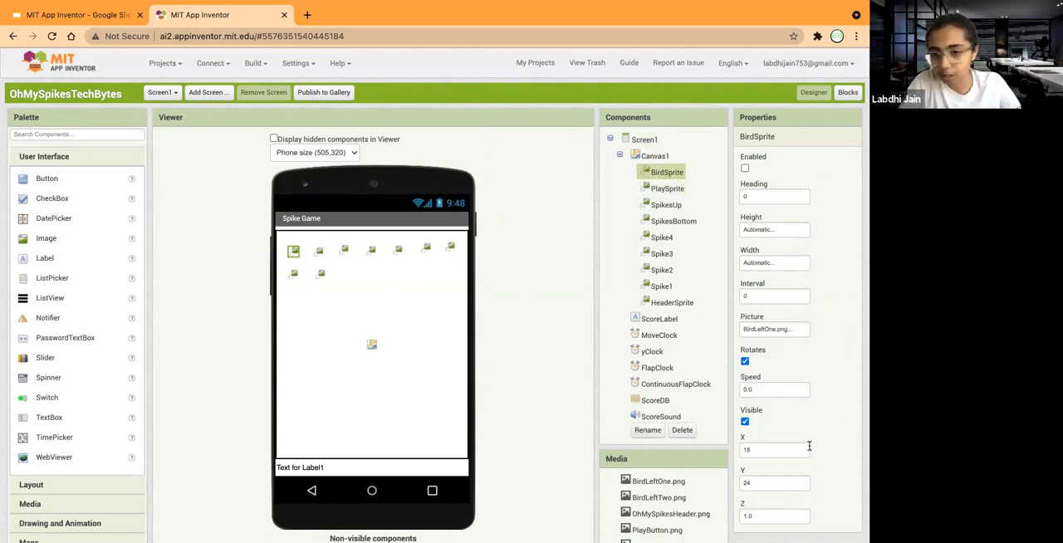
left_click(775, 330)
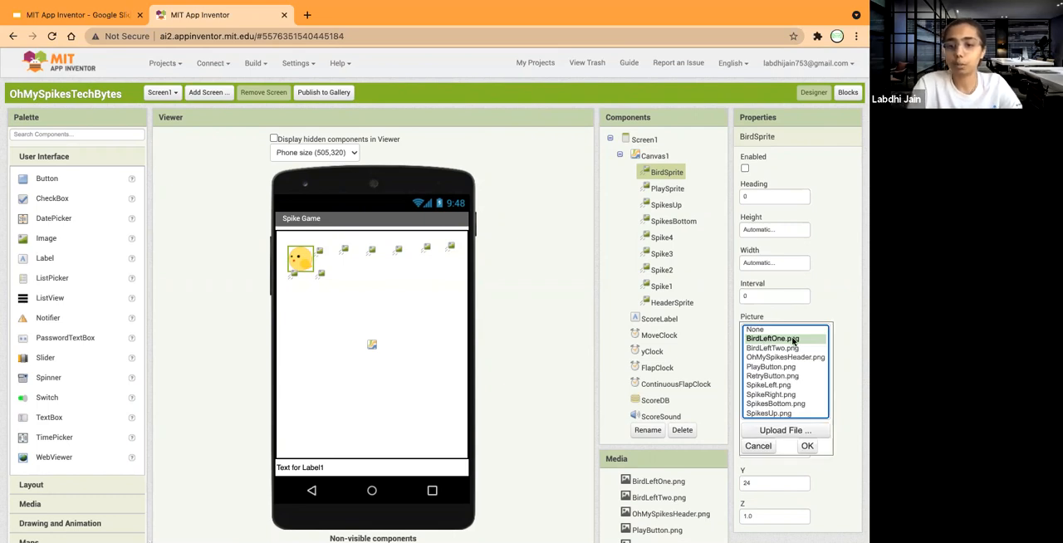
left_click(807, 446)
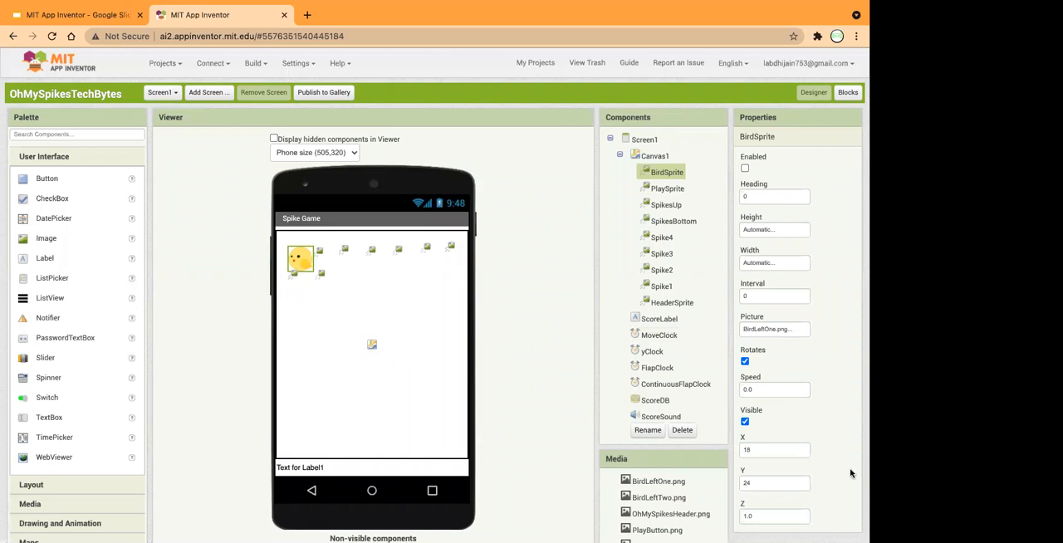
Make BirdSprite invisible and turn off its rotation.
scroll(778, 382, "down", 3)
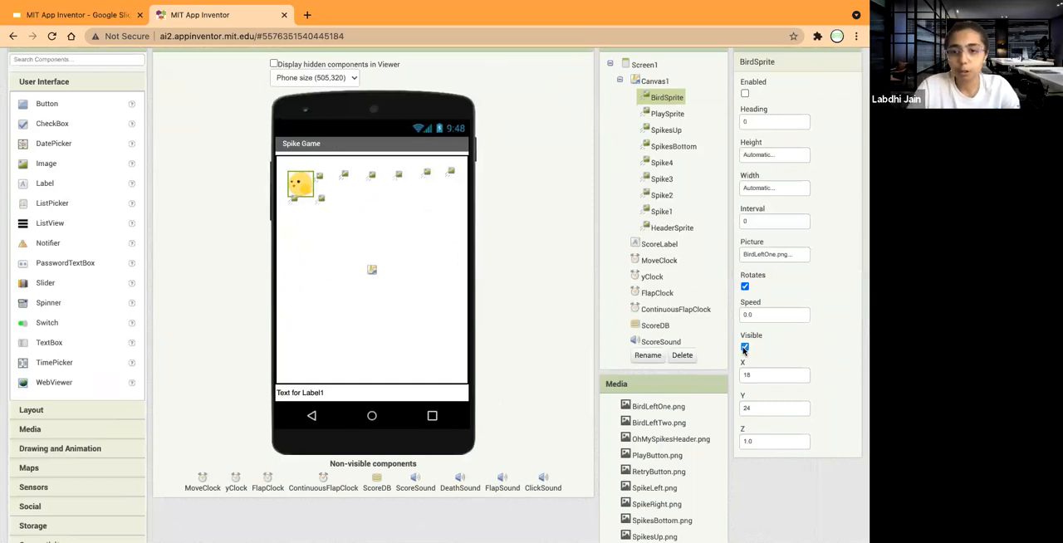
left_click(744, 347)
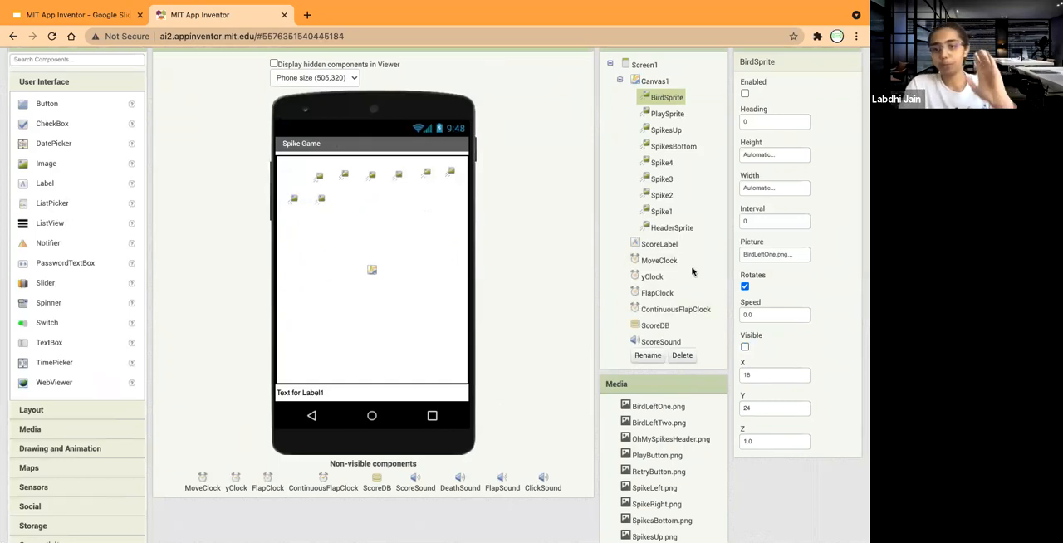
left_click(745, 286)
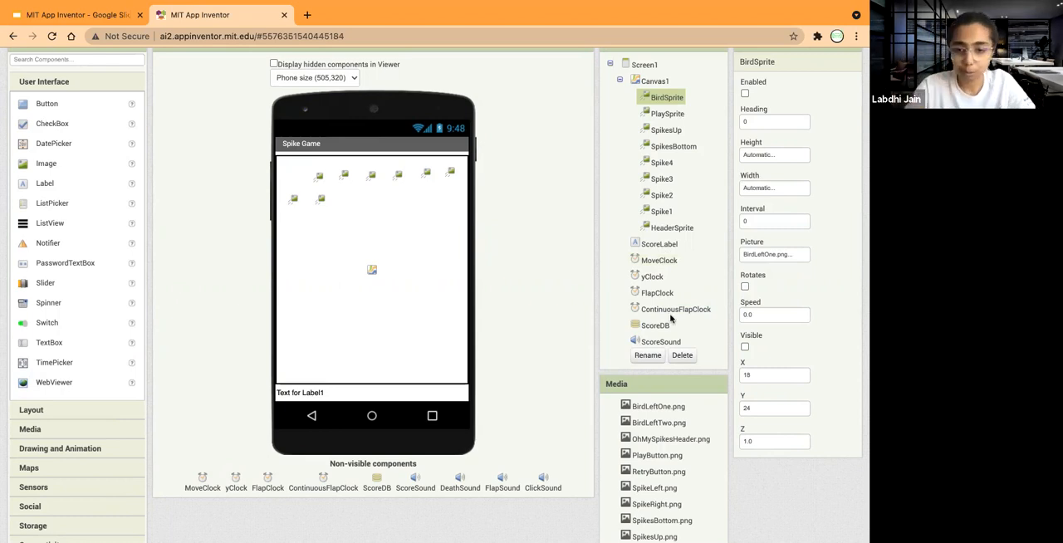
Set BirdSprite's speed to 5.
scroll(664, 449, "down", 3)
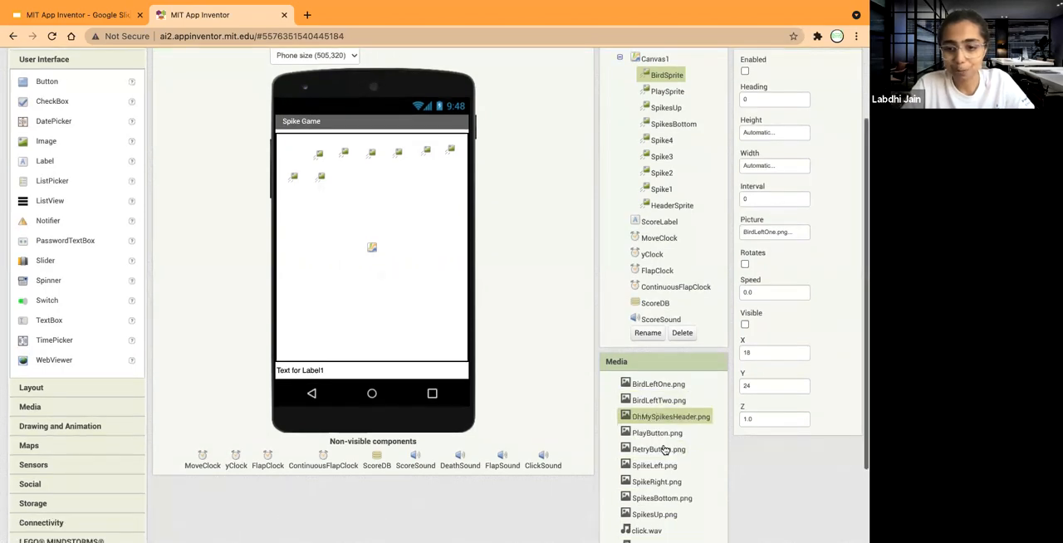
scroll(664, 449, "up", 3)
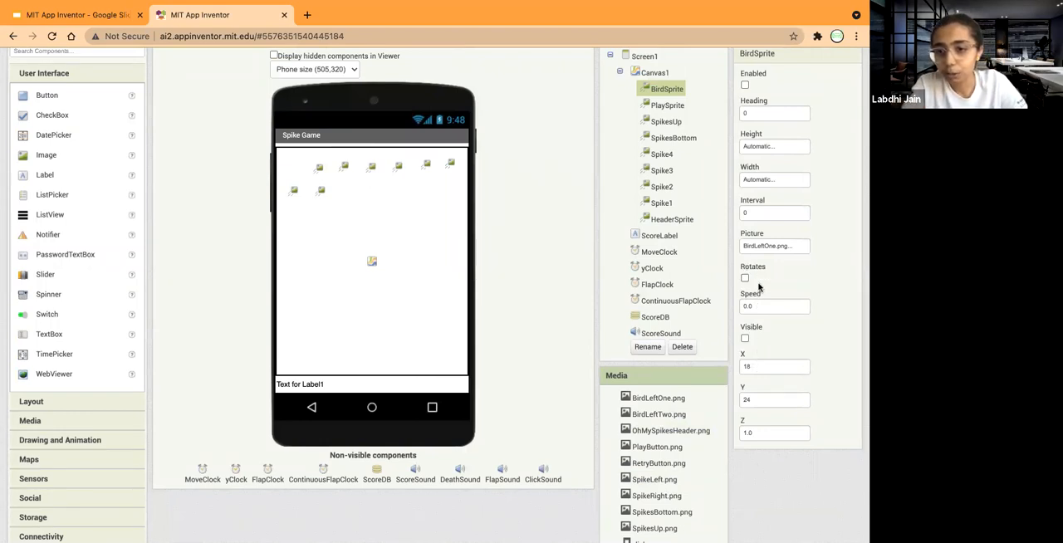
left_click(759, 305)
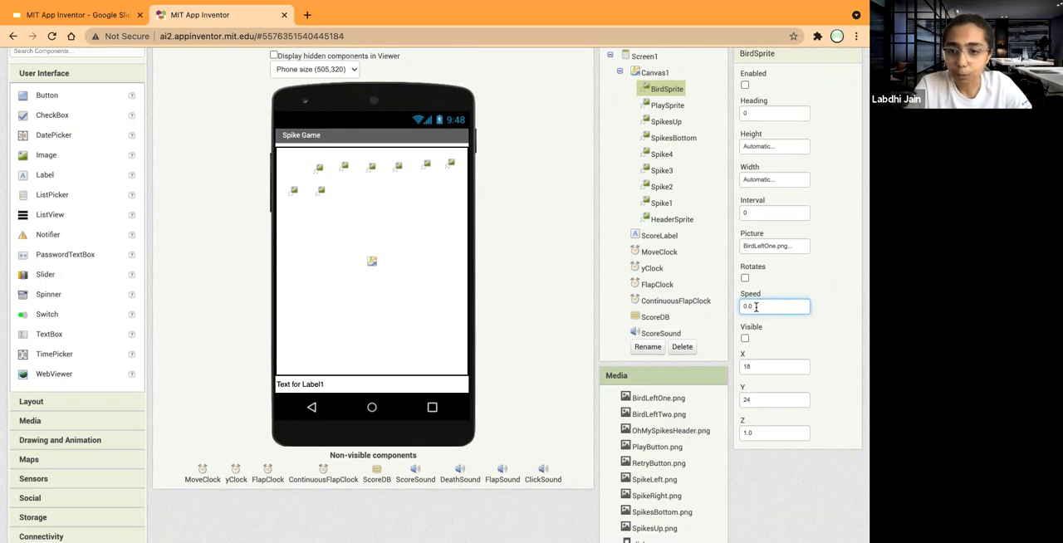
type("5")
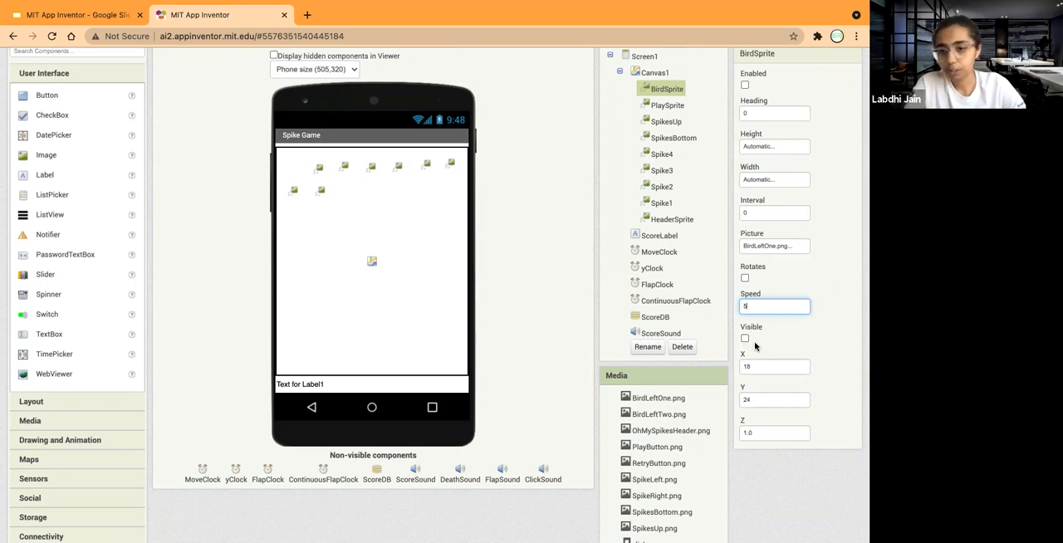
Position BirdSprite at X 100 and Y 22 and set its Z value to 10.
left_click(755, 363)
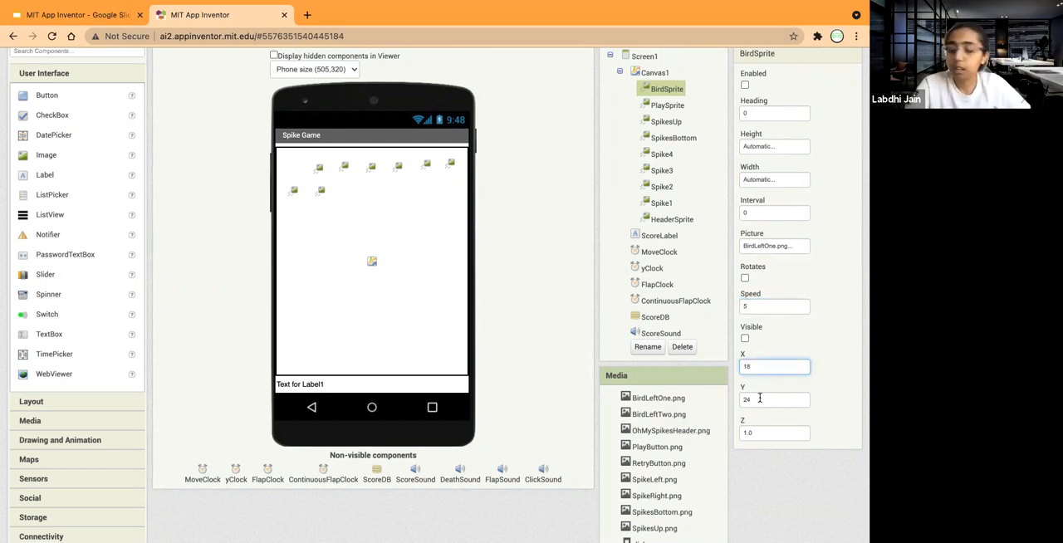
type("100")
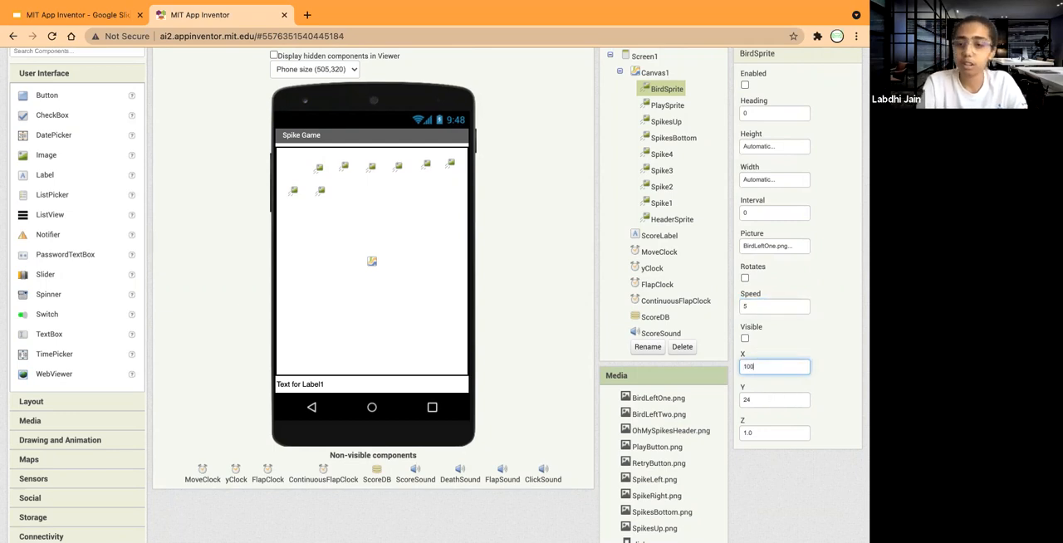
left_click(768, 402)
left_click(753, 433)
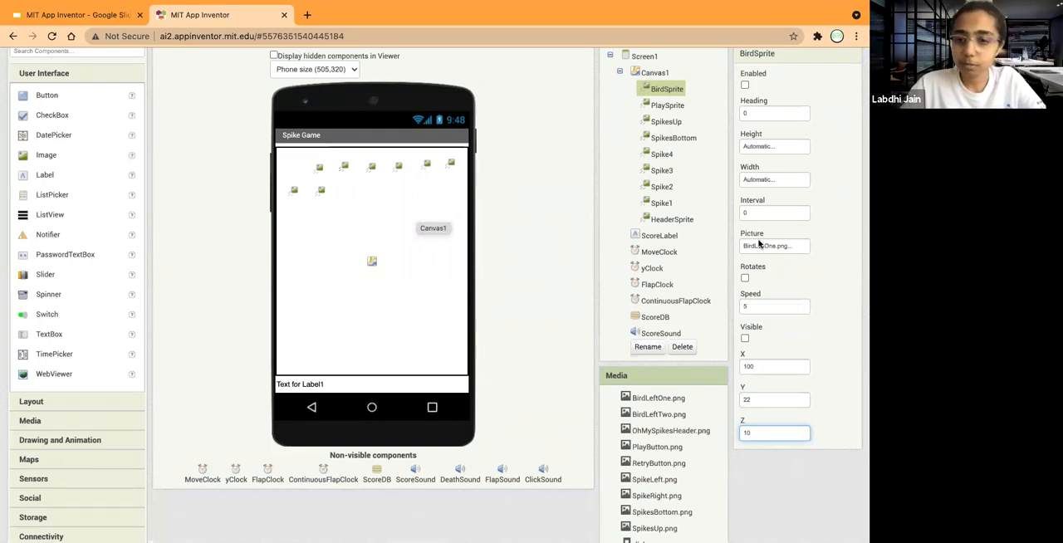
Set both the height and the width of PlaySprite to Fill parent.
left_click(664, 106)
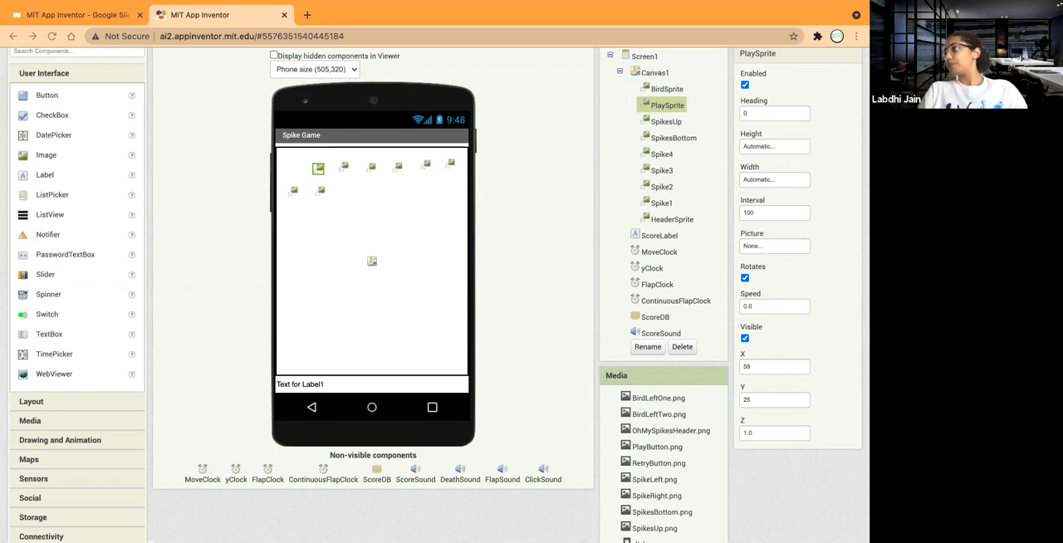
scroll(796, 90, "up", 1)
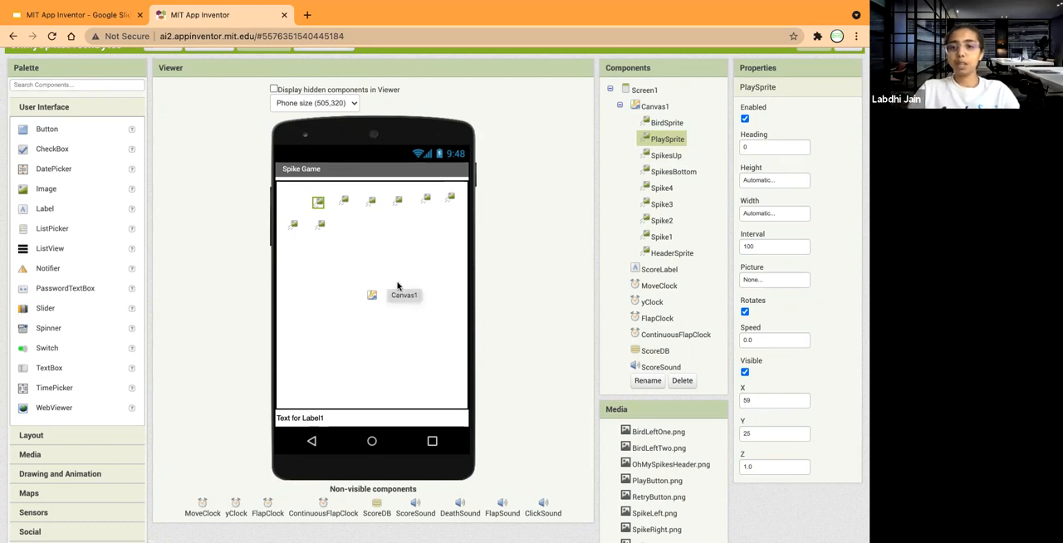
left_click(761, 184)
left_click(745, 194)
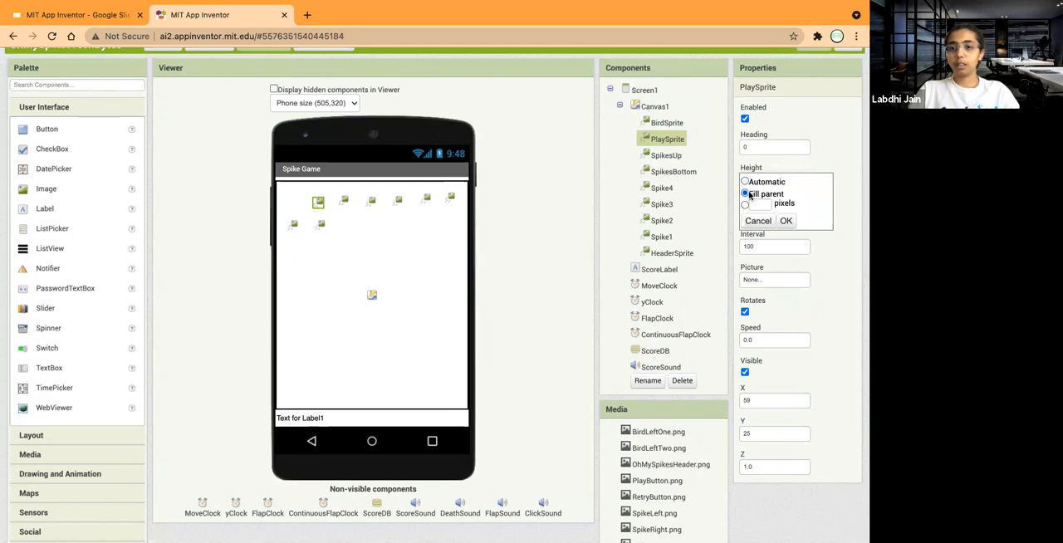
left_click(785, 221)
left_click(765, 215)
left_click(752, 227)
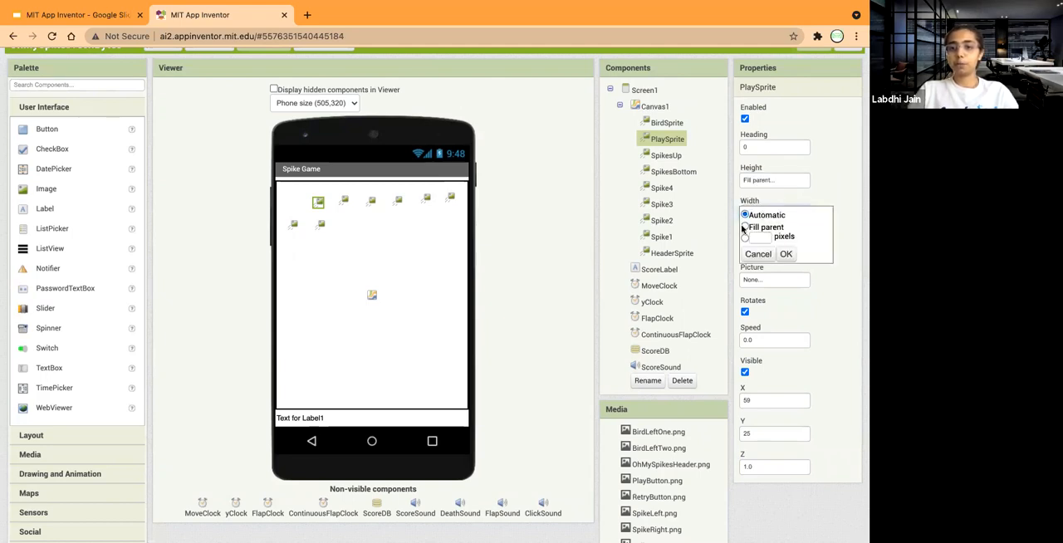
left_click(786, 254)
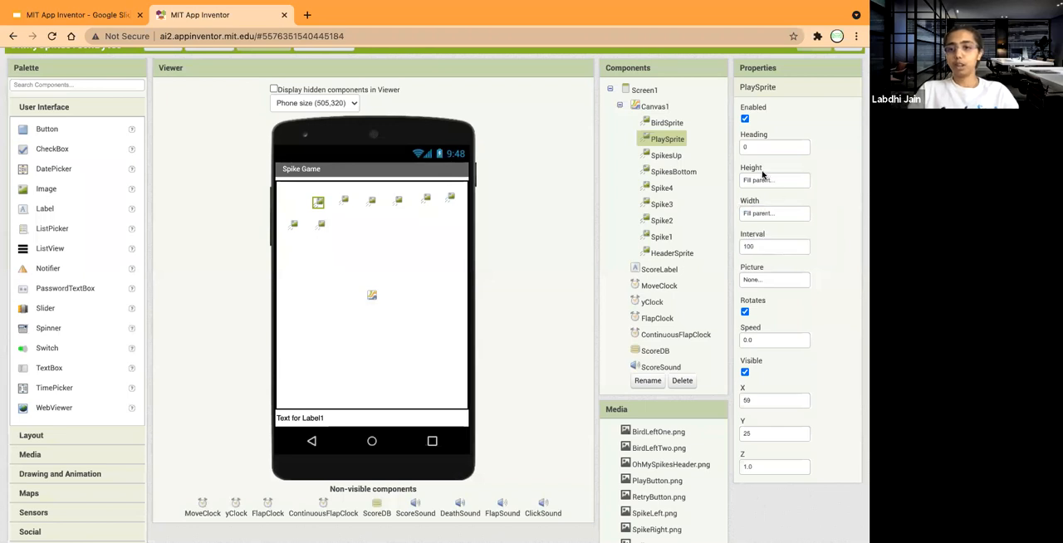
Set PlaySprite's interval to 0.
left_click(758, 247)
left_click(771, 249)
key("BackSpace")
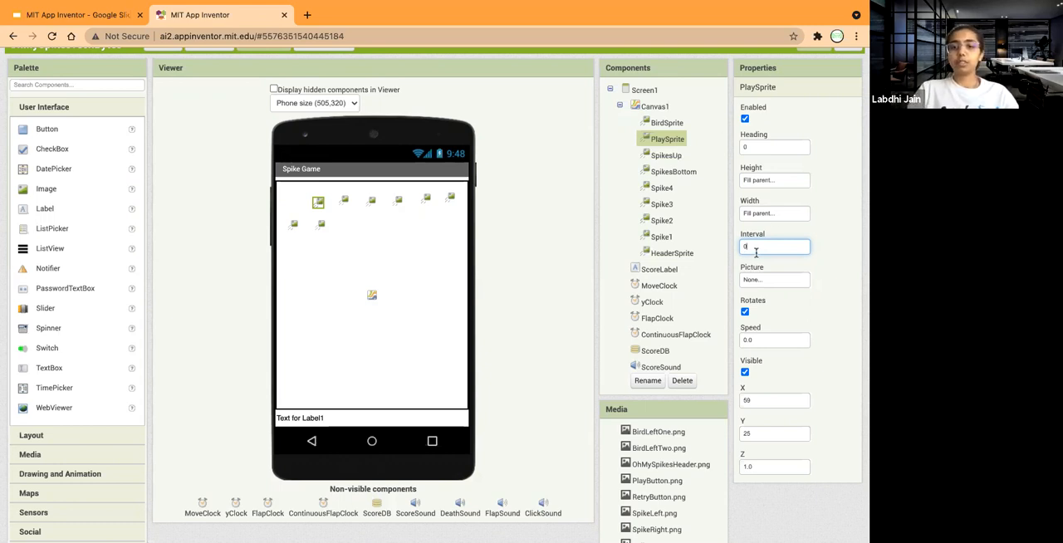
Set PlaySprite's picture to PlayButton.png and turn off its rotation.
left_click(769, 283)
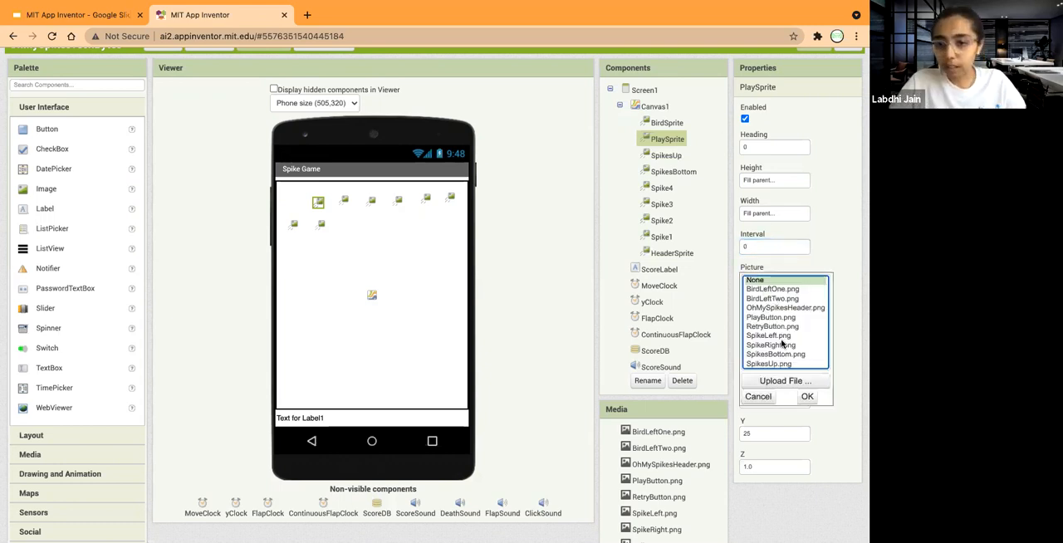
left_click(770, 318)
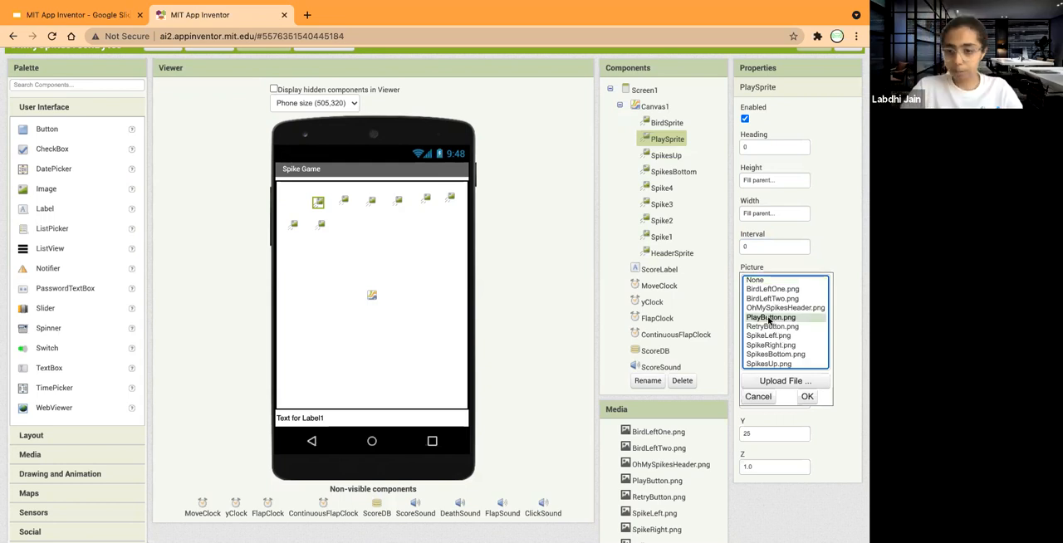
left_click(808, 396)
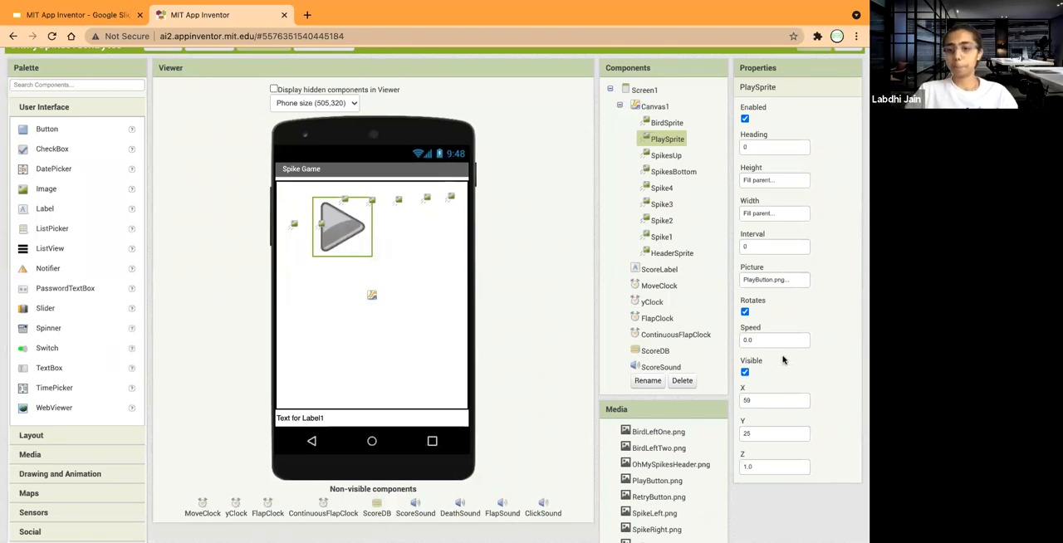
scroll(783, 359, "down", 2)
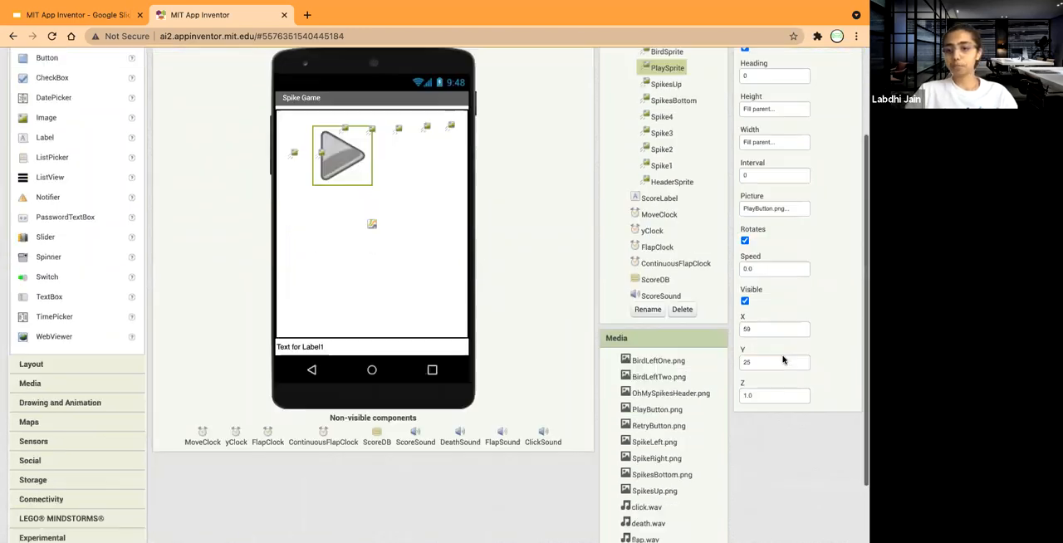
left_click(745, 240)
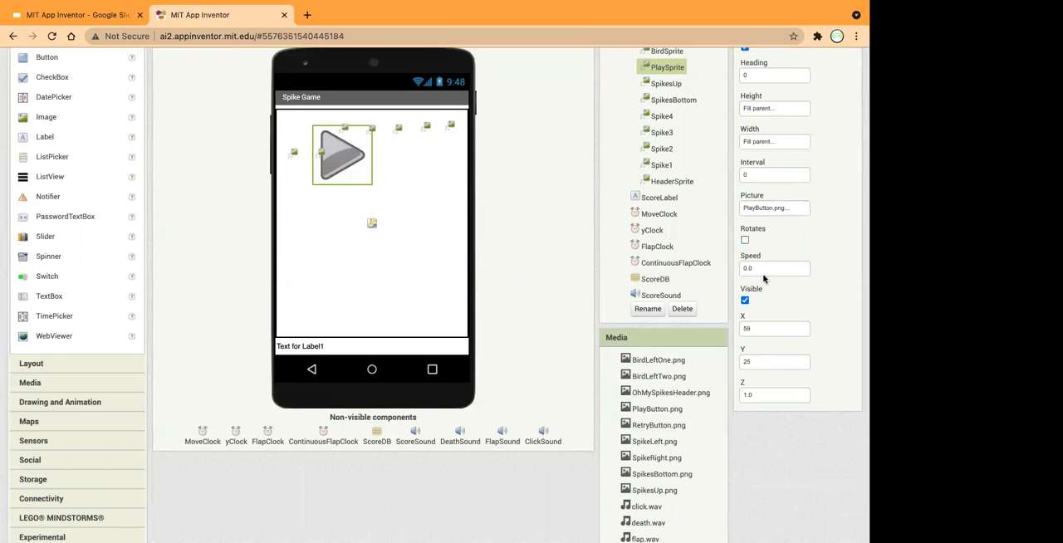
scroll(762, 274, "up", 2)
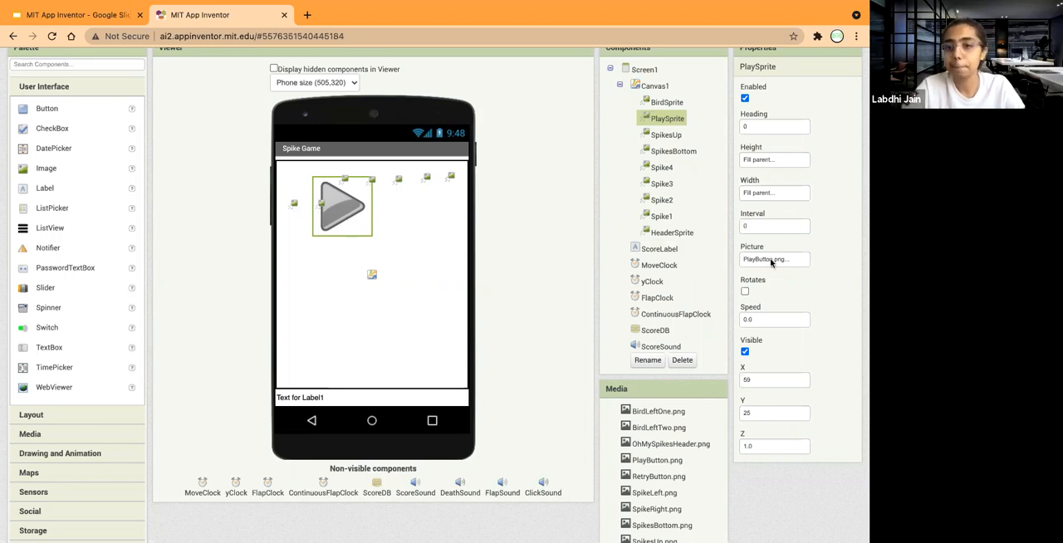
scroll(780, 295, "down", 2)
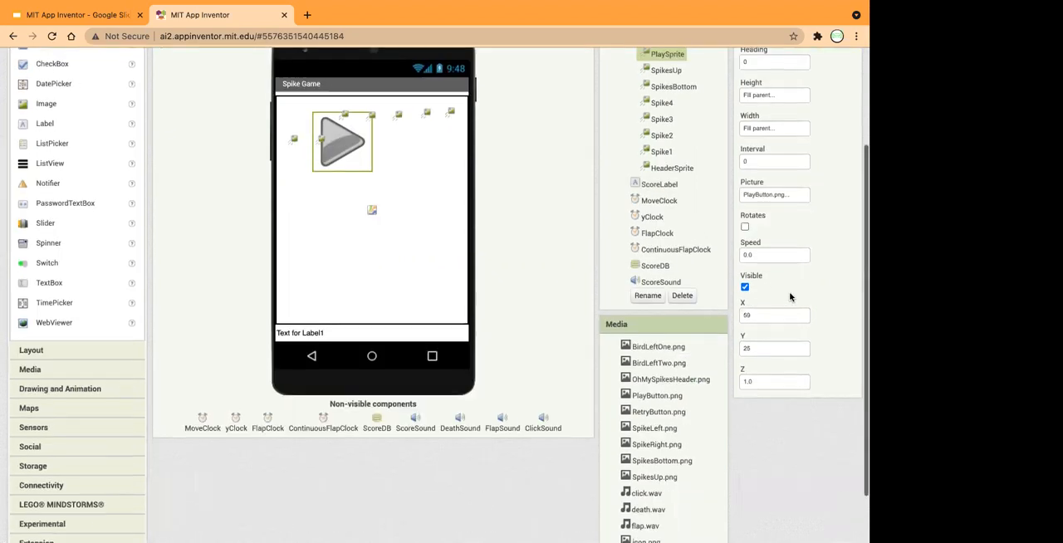
scroll(752, 255, "up", 3)
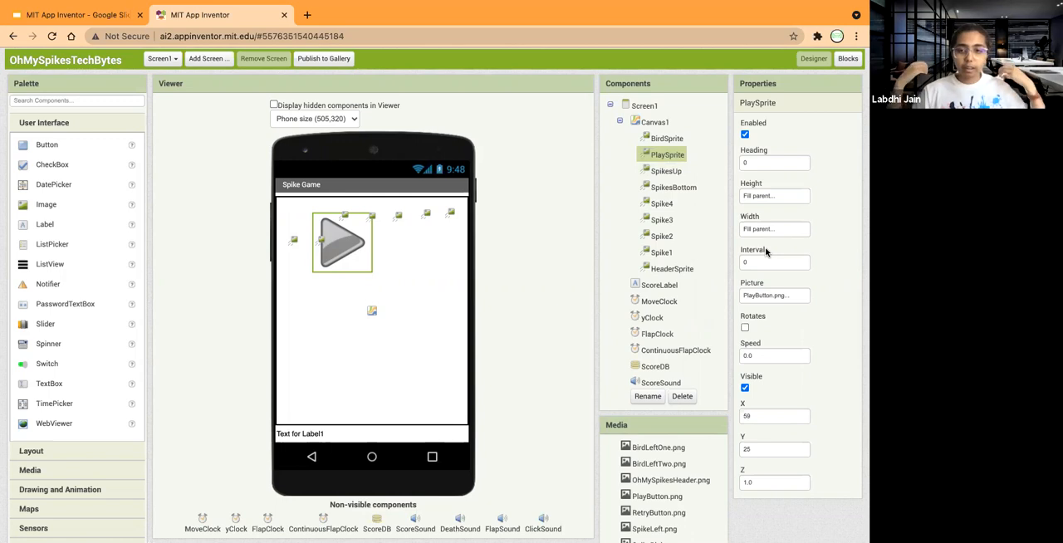
left_click(847, 58)
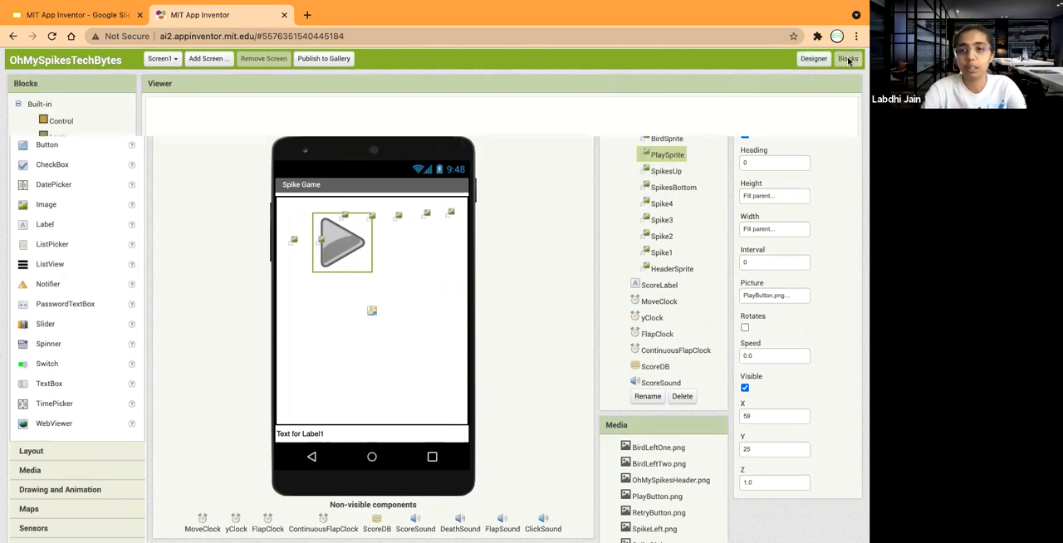
left_click(813, 60)
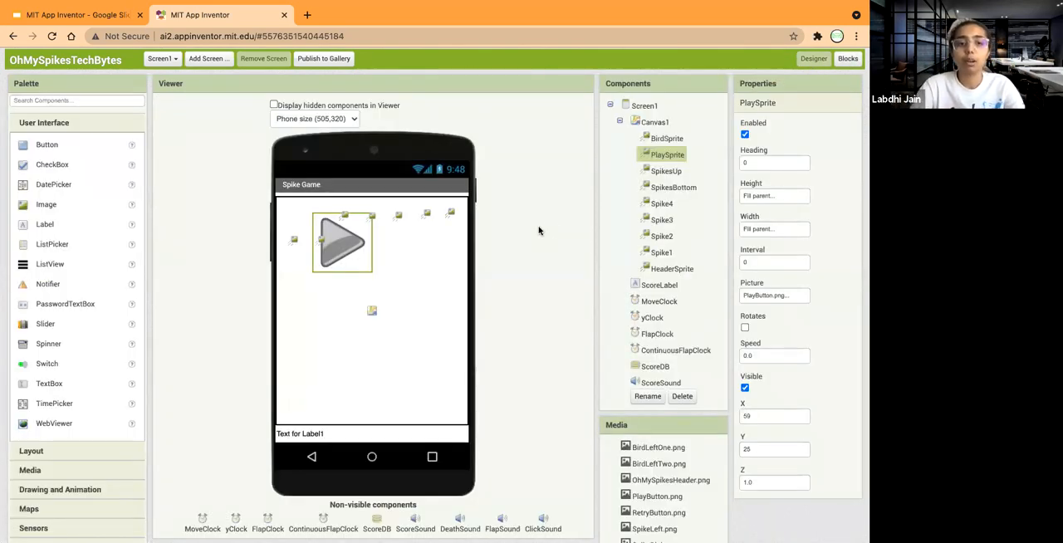
scroll(773, 318, "down", 2)
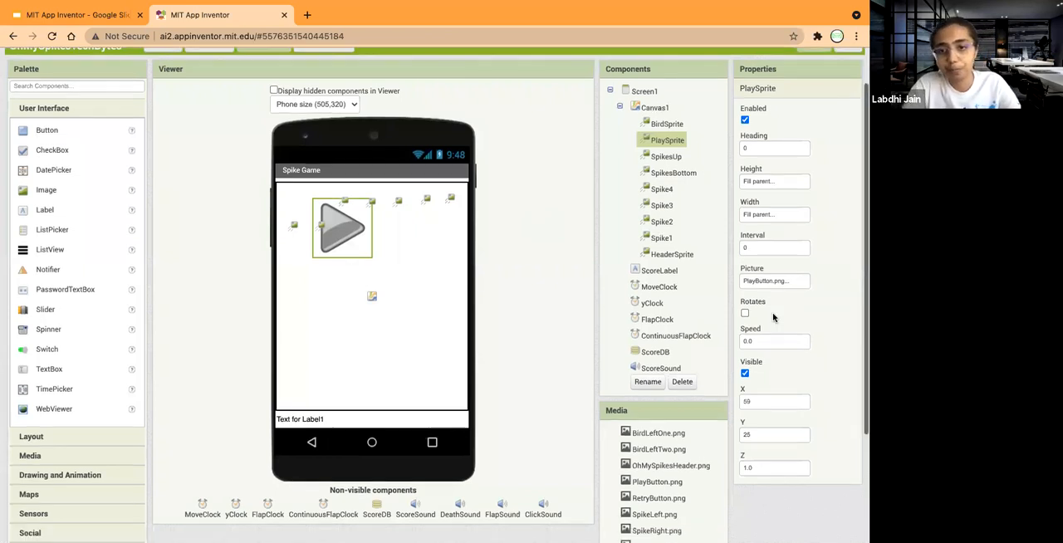
scroll(773, 317, "up", 2)
scroll(773, 271, "down", 2)
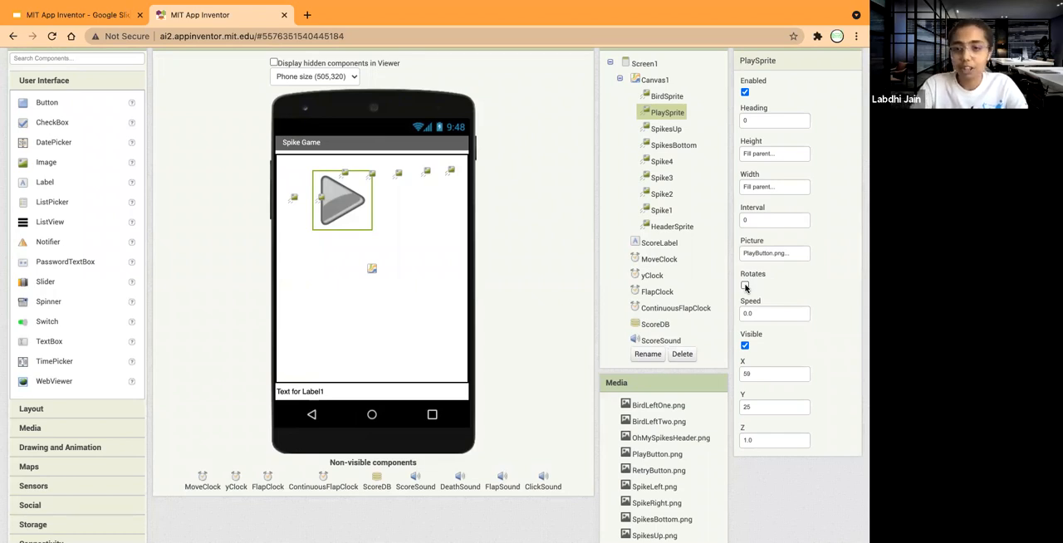
Position PlaySprite on the canvas at X 96 and Y 100.
left_click(758, 315)
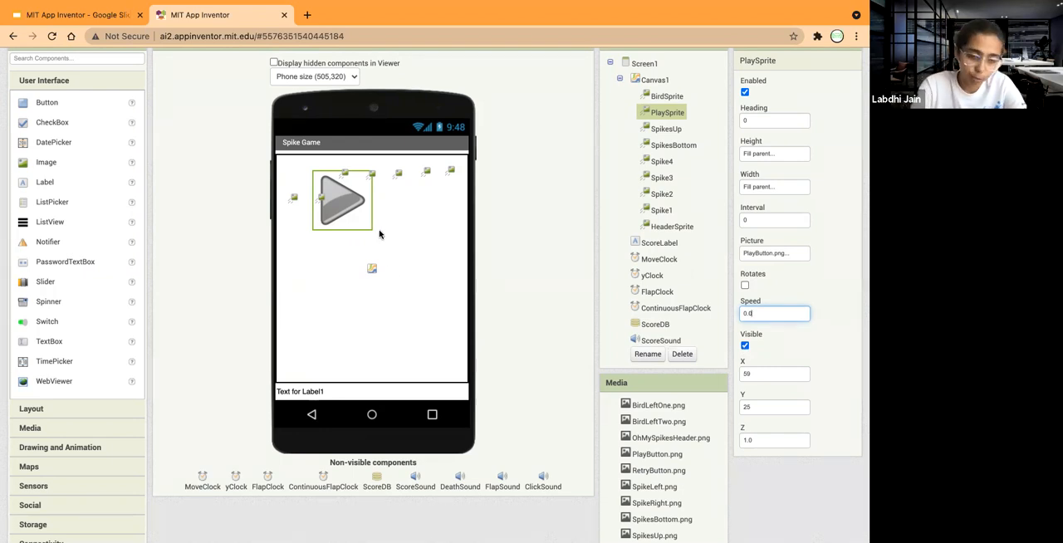
left_click(754, 374)
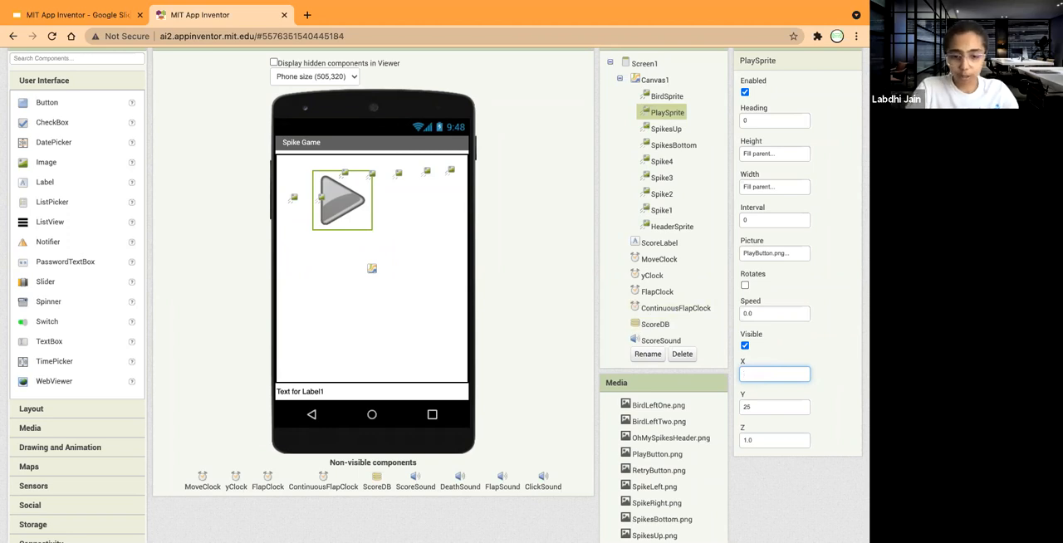
left_click(751, 406)
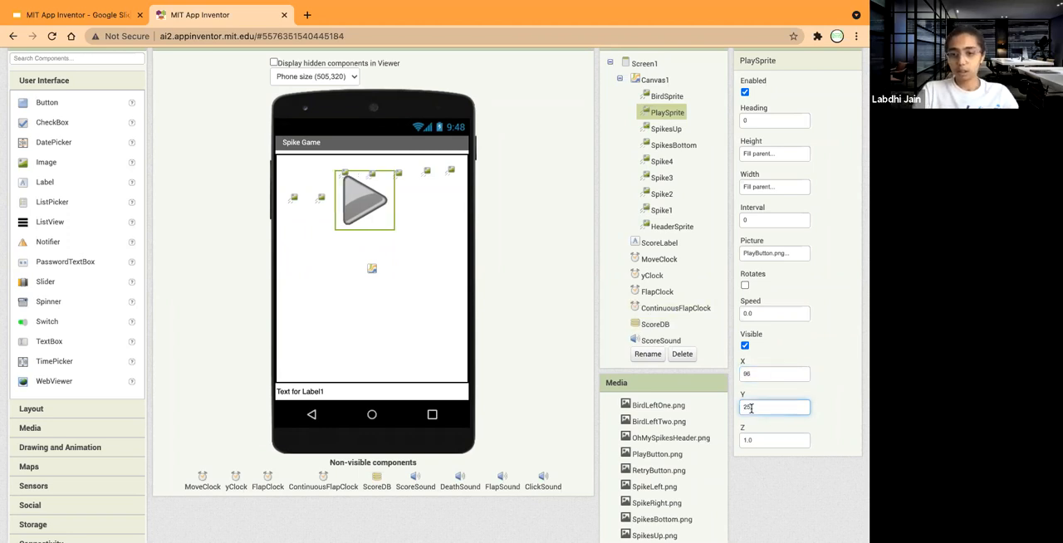
key("BackSpace")
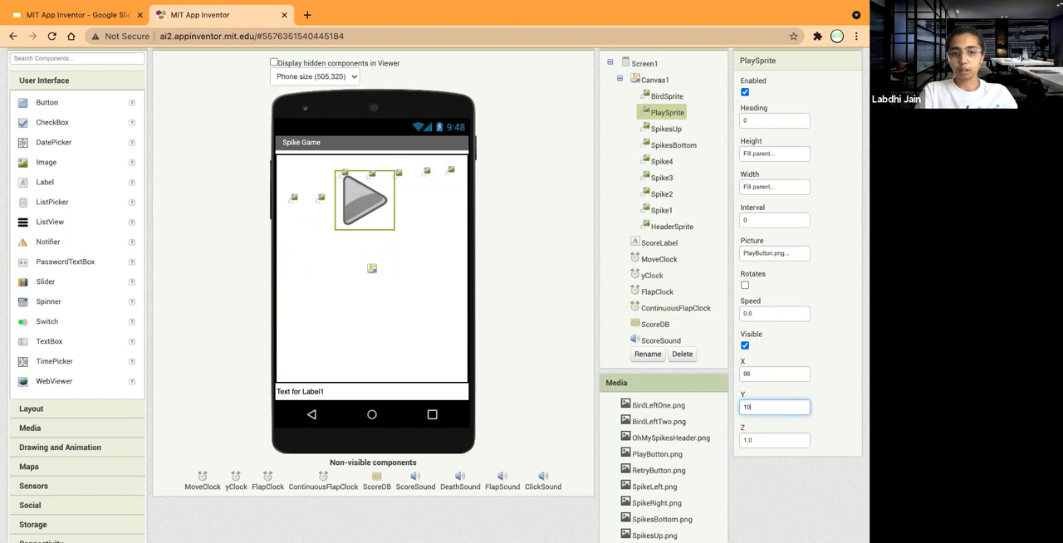
left_click(752, 439)
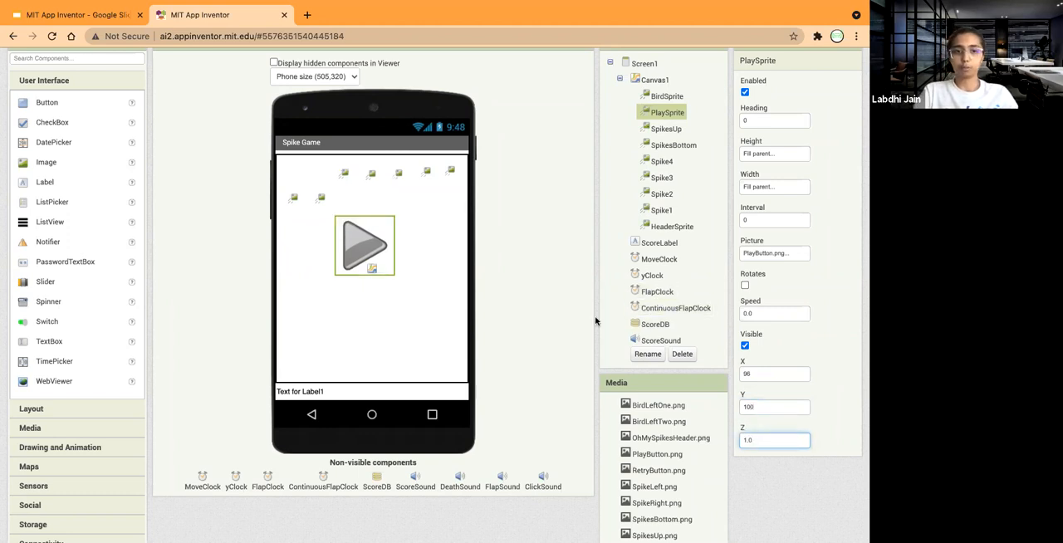
left_click(753, 369)
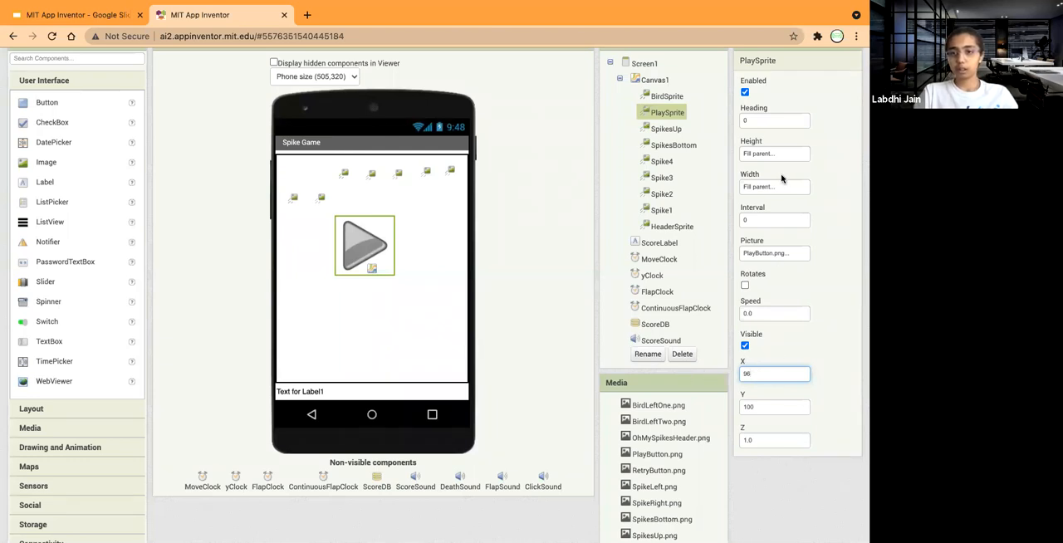
Set both the height and the width of SpikesUp to Fill parent.
scroll(747, 171, "up", 1)
left_click(669, 142)
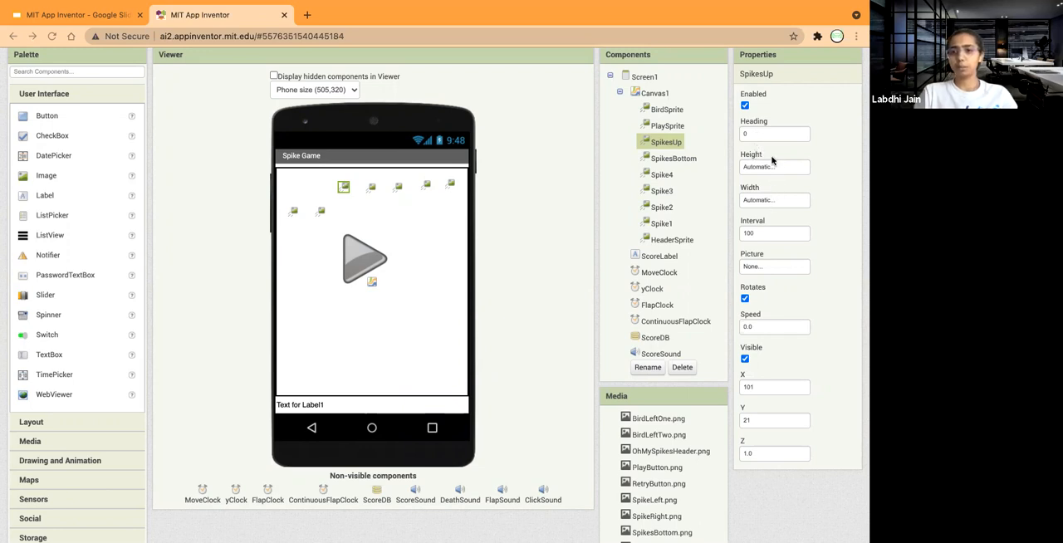
left_click(759, 169)
left_click(745, 180)
left_click(785, 208)
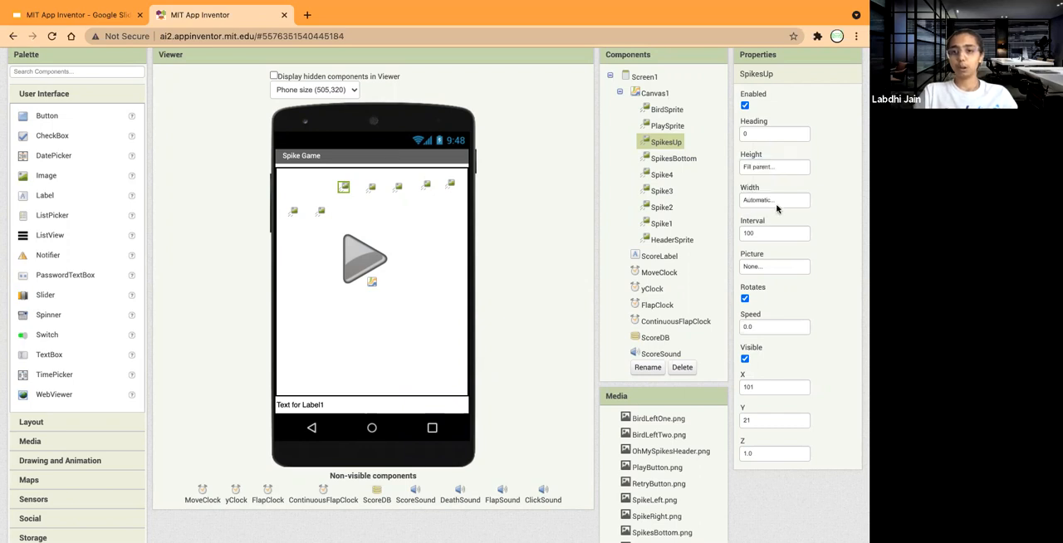
left_click(762, 200)
left_click(745, 214)
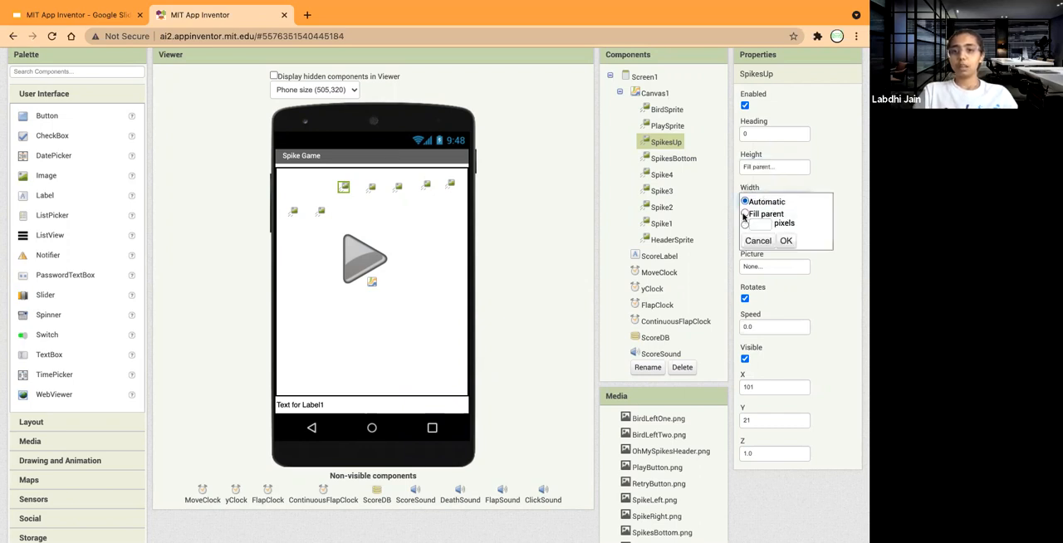
left_click(785, 240)
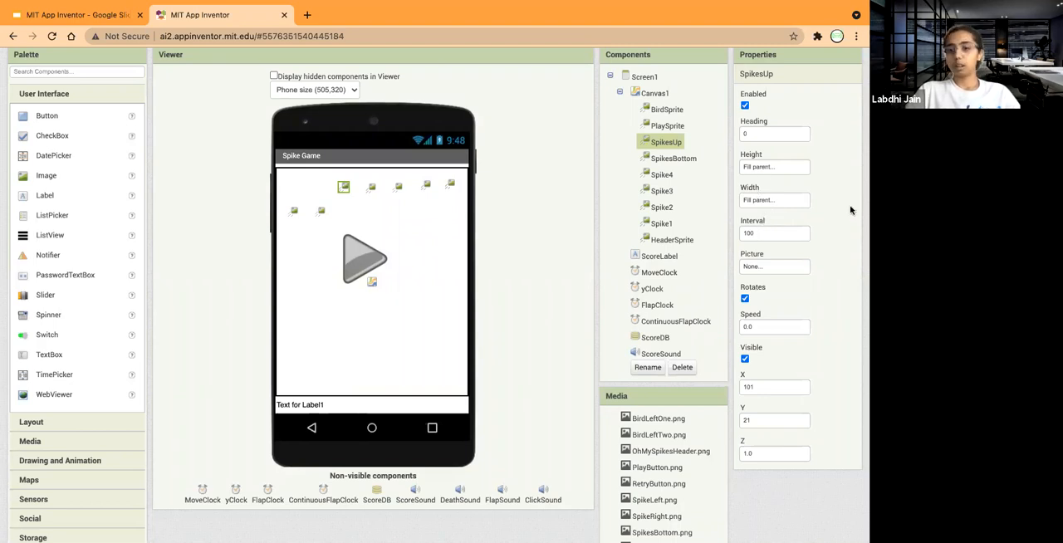
Set SpikesUp's picture to SpikesUp.png and turn off its rotation and visibility, leaving the interval at 100.
left_click(773, 233)
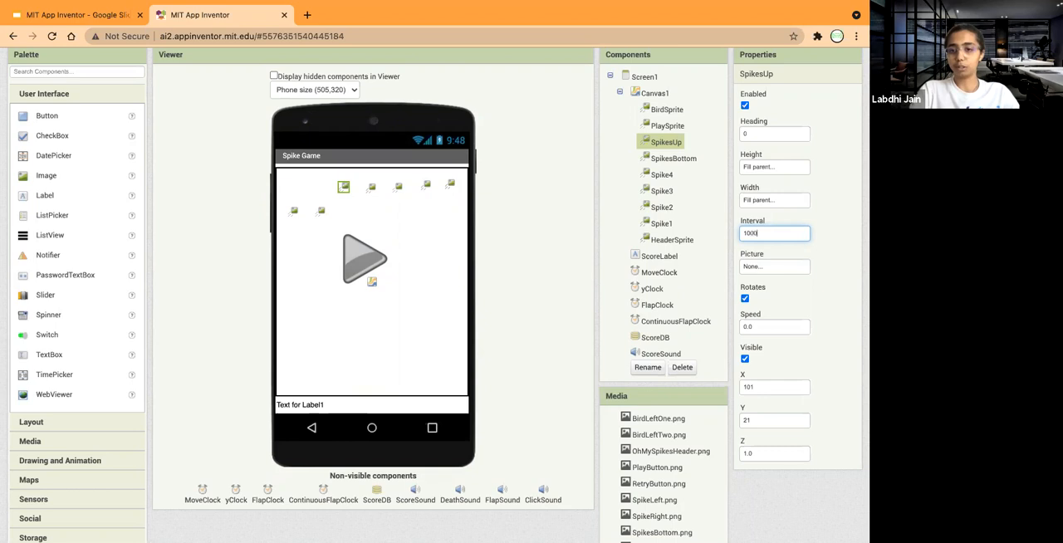
left_click(766, 266)
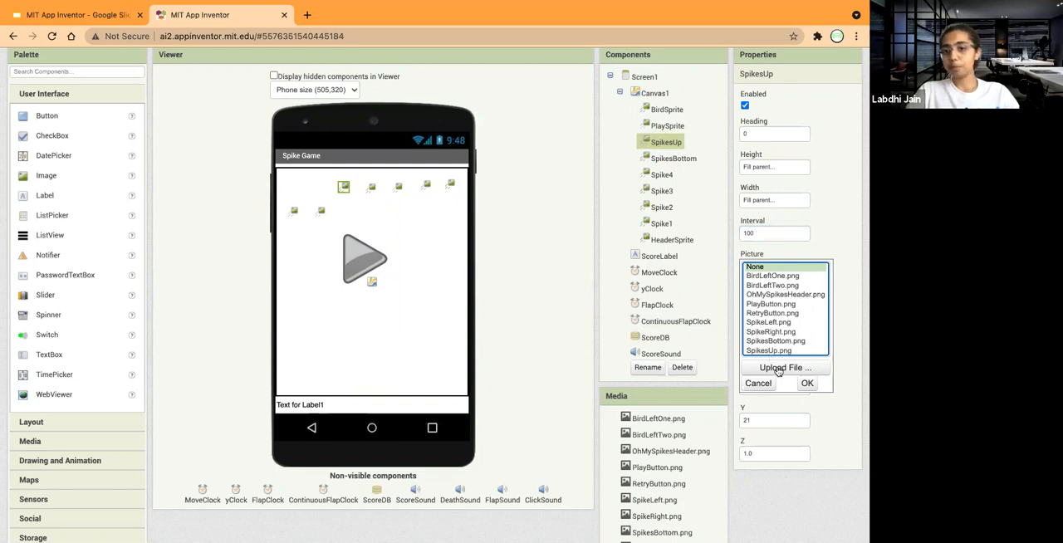
scroll(770, 328, "down", 1)
scroll(770, 328, "down", 1)
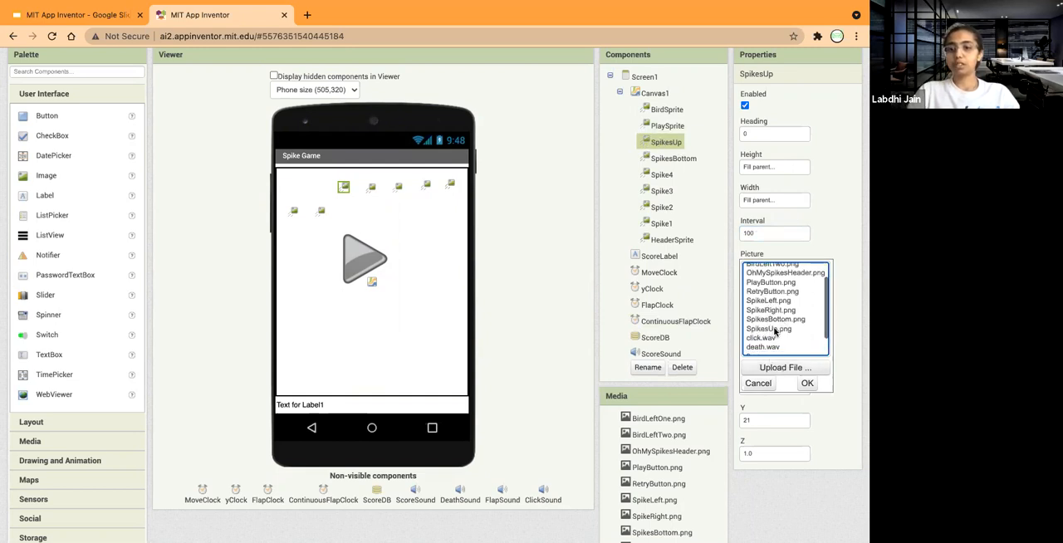
left_click(772, 329)
left_click(807, 384)
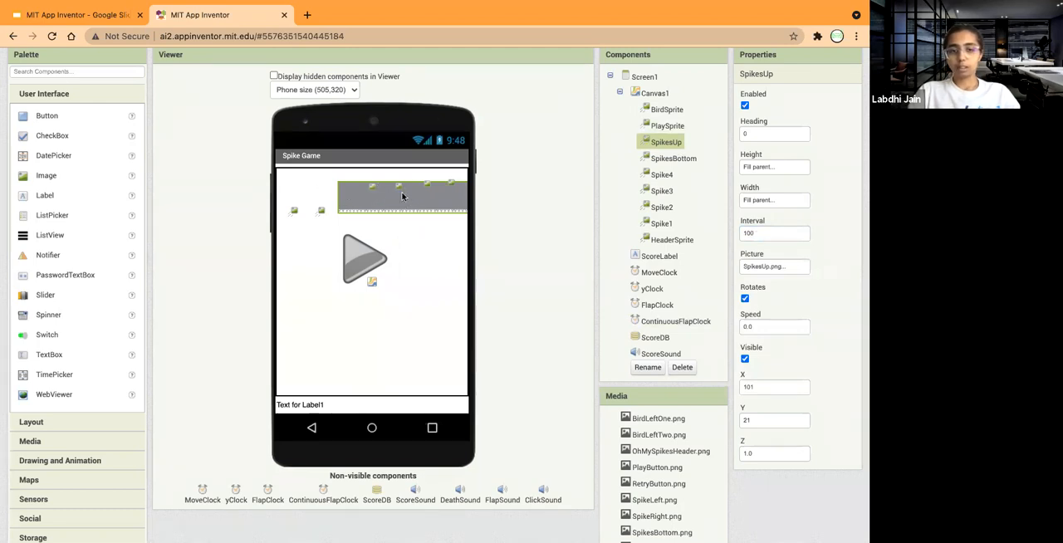
left_click(745, 359)
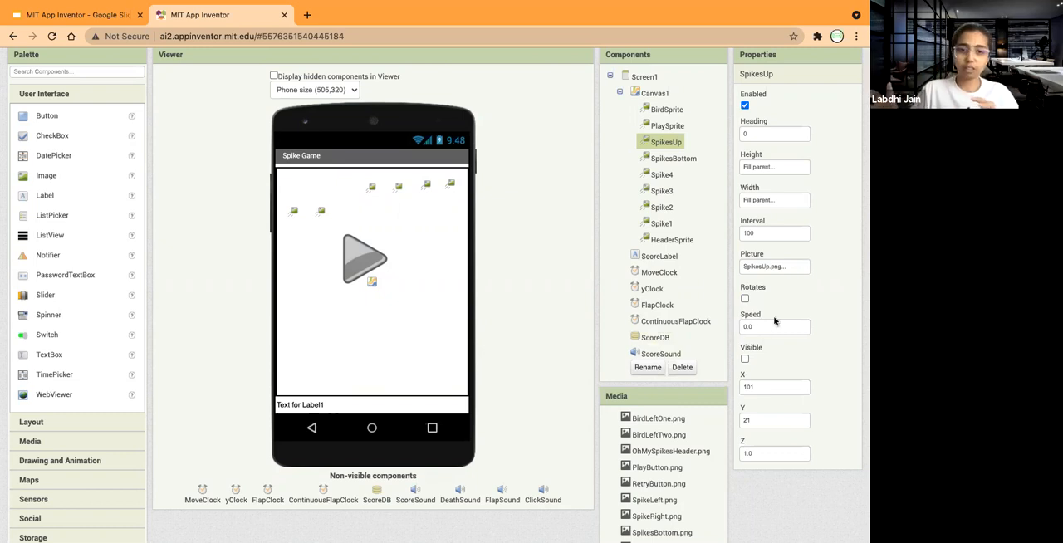
Position SpikesUp at X 105 and Y 3, briefly showing it to check the placement before hiding it again.
left_click(758, 387)
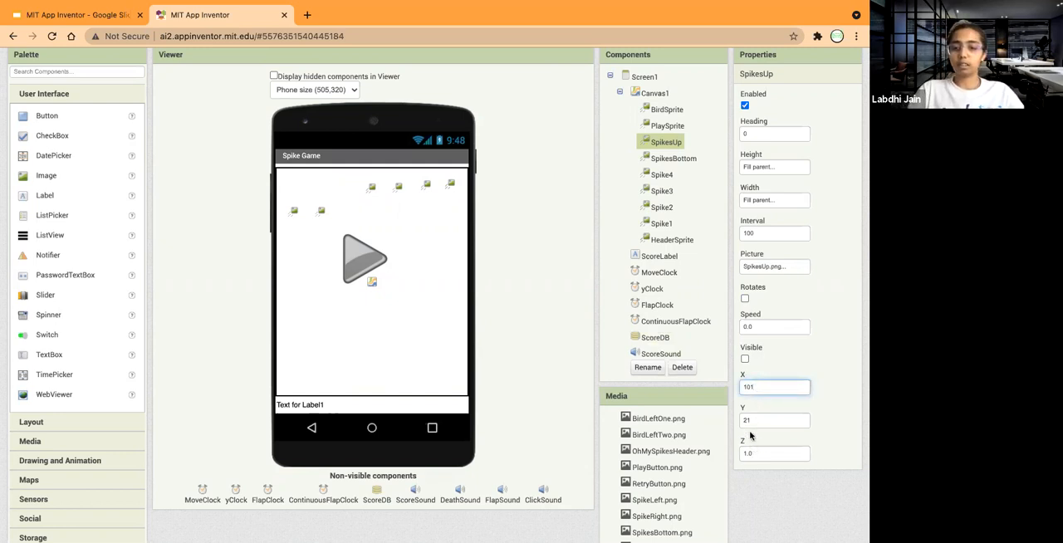
left_click(752, 421)
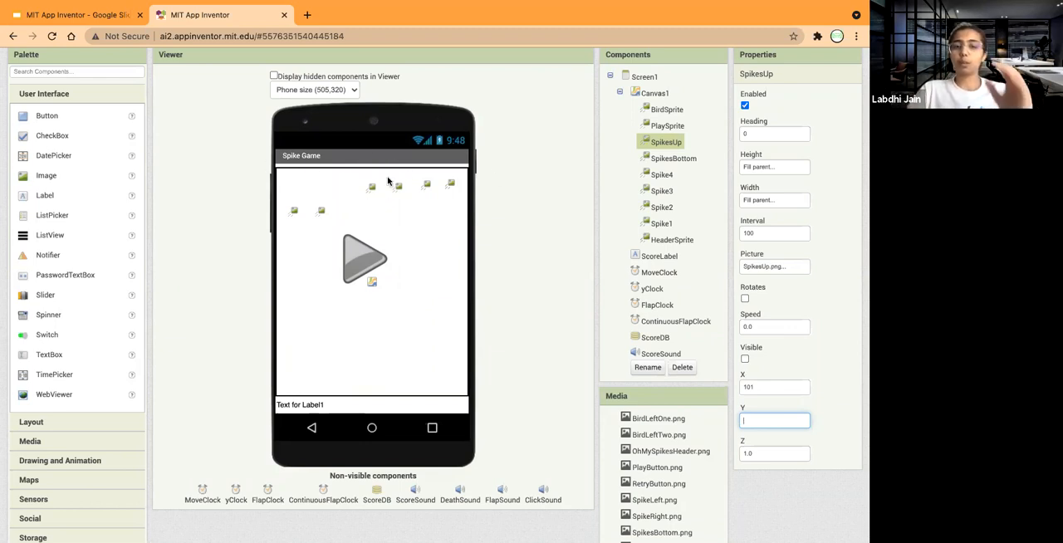
type("3")
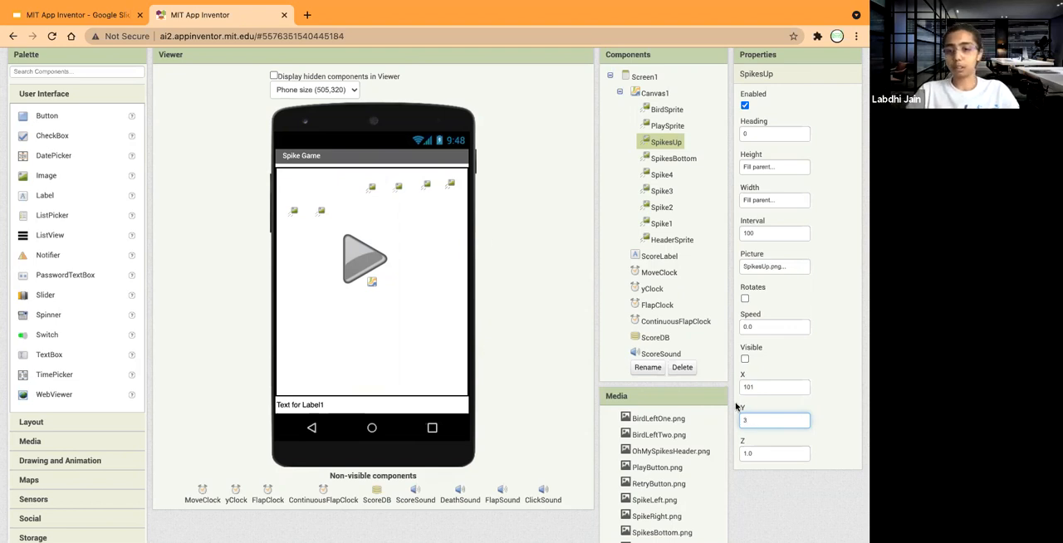
left_click(768, 388)
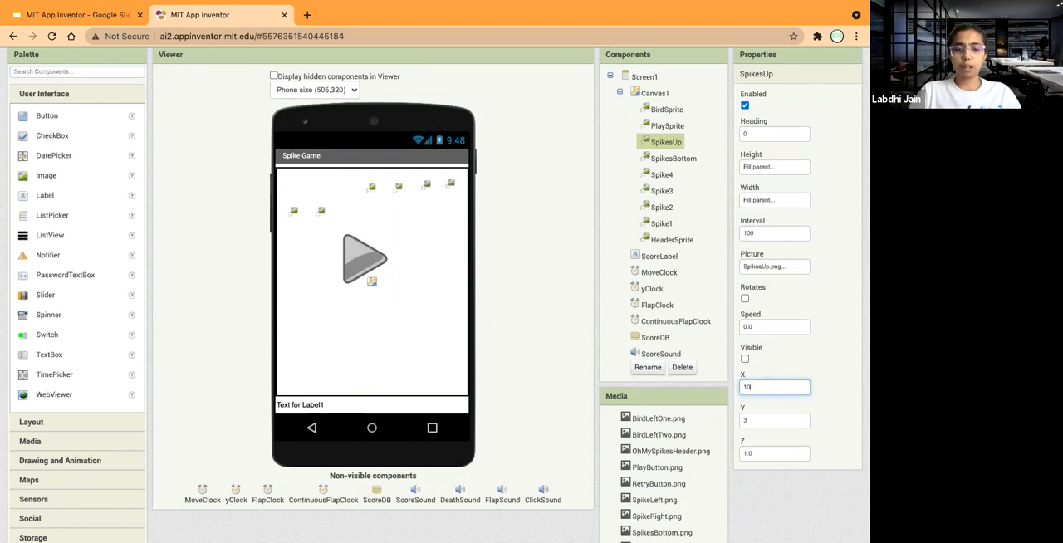
left_click(760, 451)
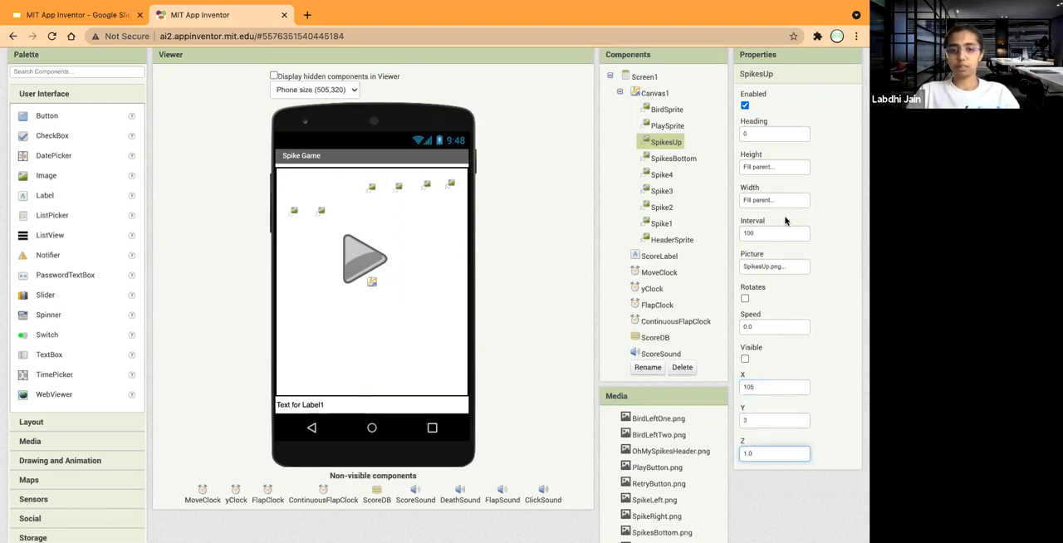
left_click(744, 358)
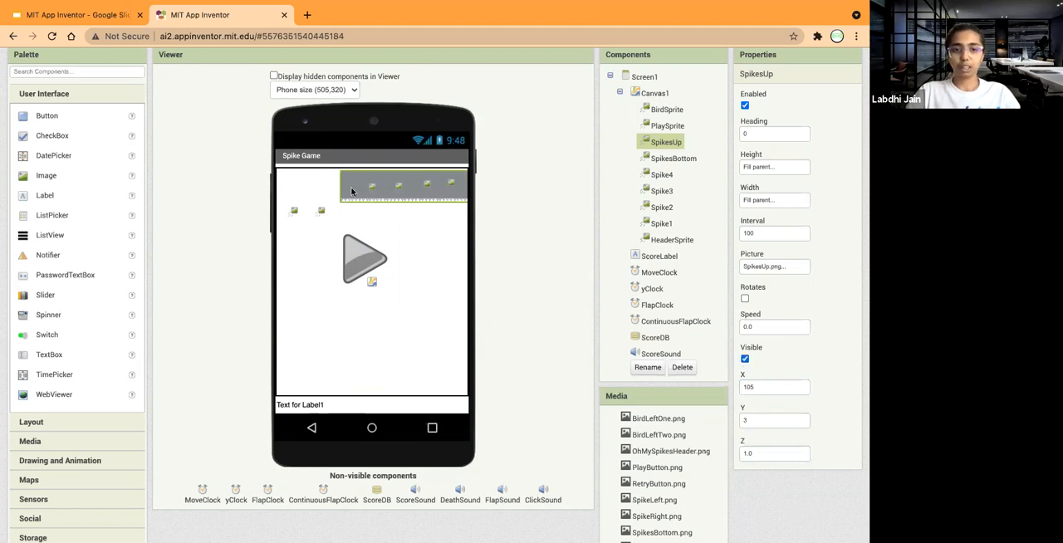
left_click(744, 358)
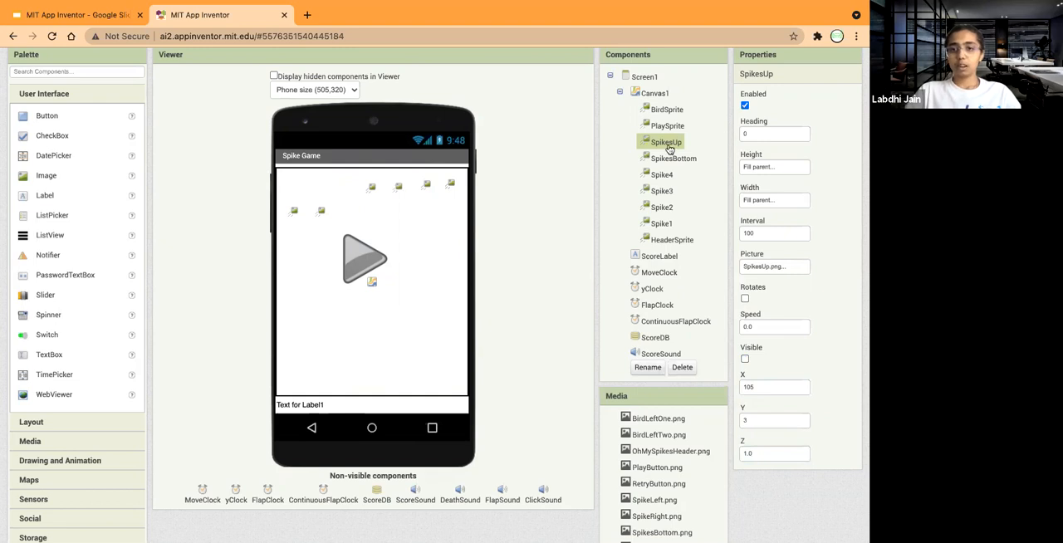
Set both the height and the width of SpikesBottom to Fill parent.
left_click(671, 158)
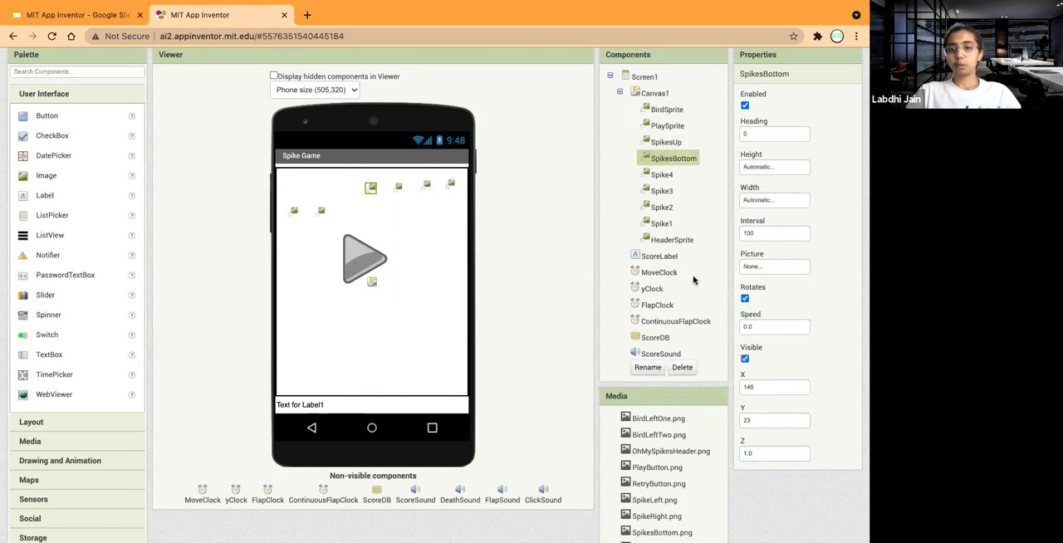
scroll(693, 280, "down", 1)
scroll(694, 280, "up", 1)
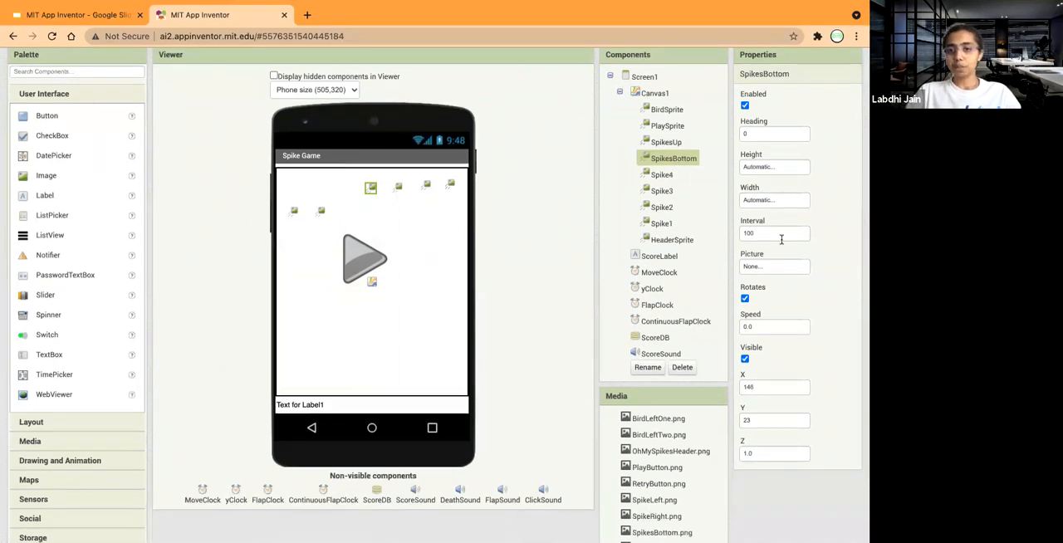
scroll(781, 147, "up", 1)
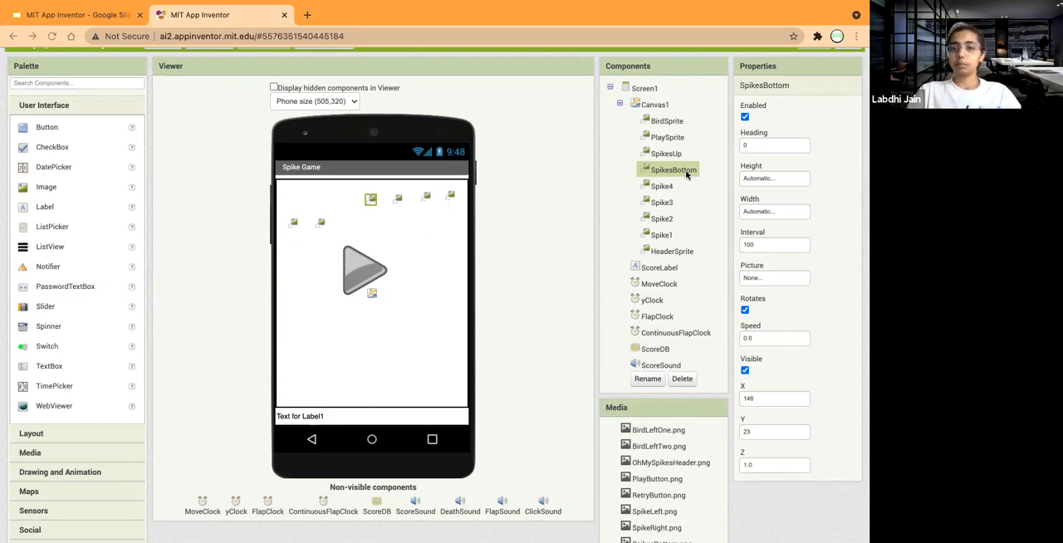
left_click(750, 179)
left_click(743, 190)
left_click(789, 220)
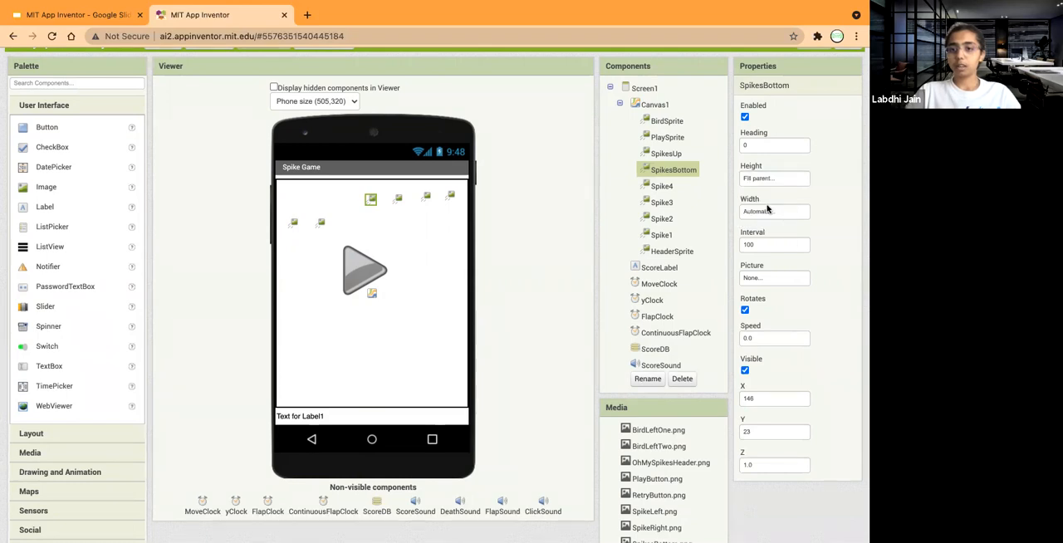
left_click(768, 210)
left_click(745, 225)
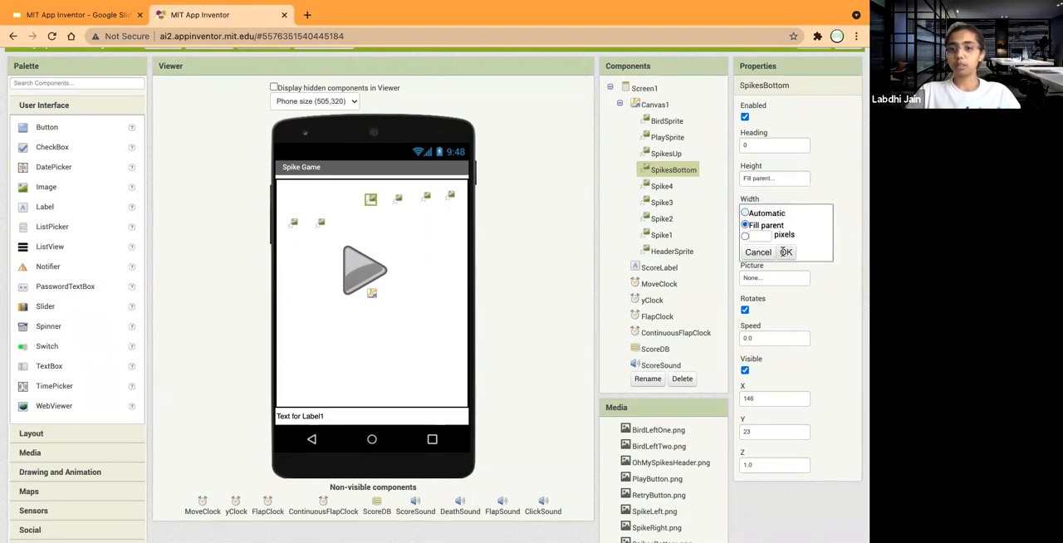
left_click(785, 252)
Turn off SpikesBottom's rotation and visibility and set its picture to SpikesBottom.png.
left_click(768, 245)
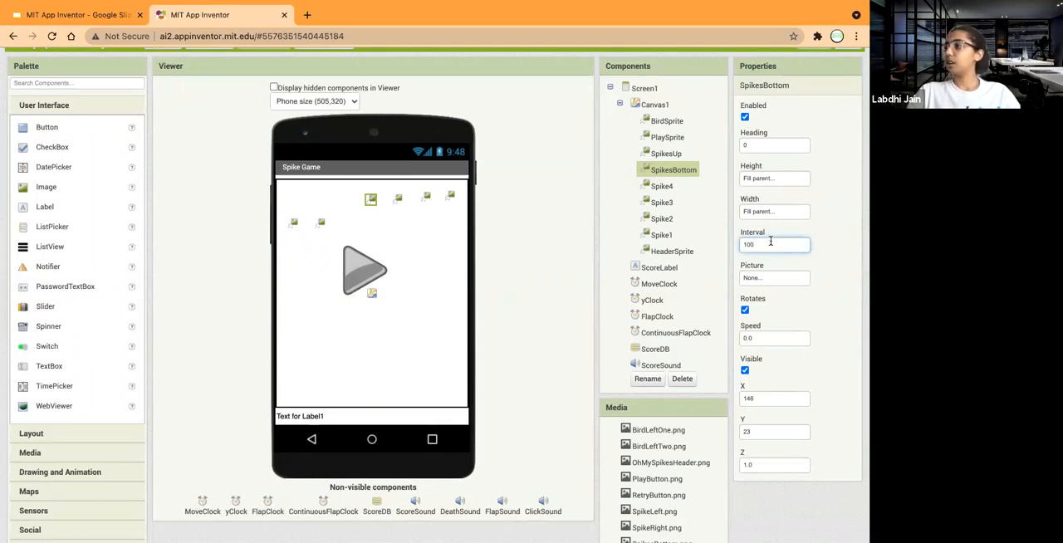
left_click(744, 310)
left_click(744, 370)
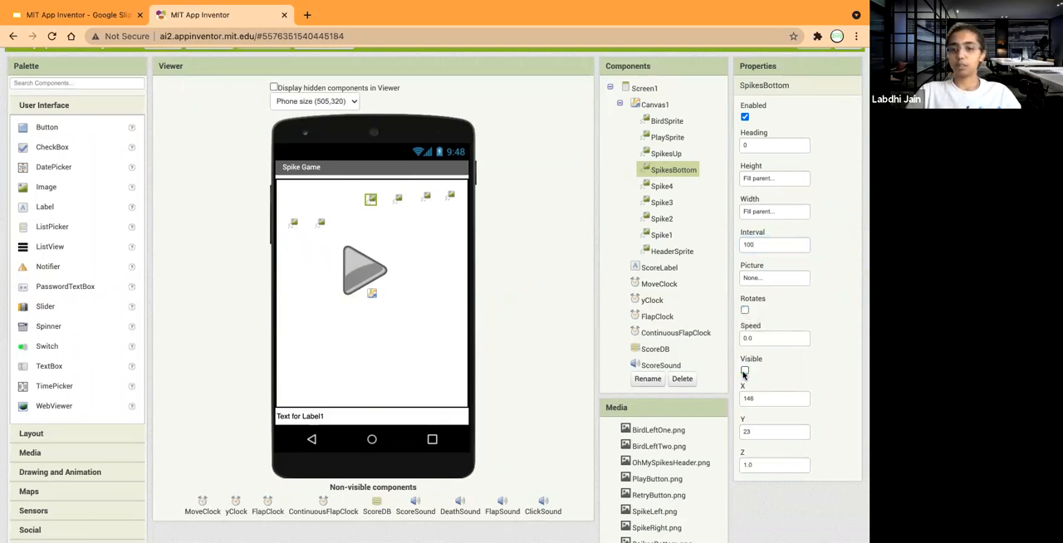
left_click(766, 278)
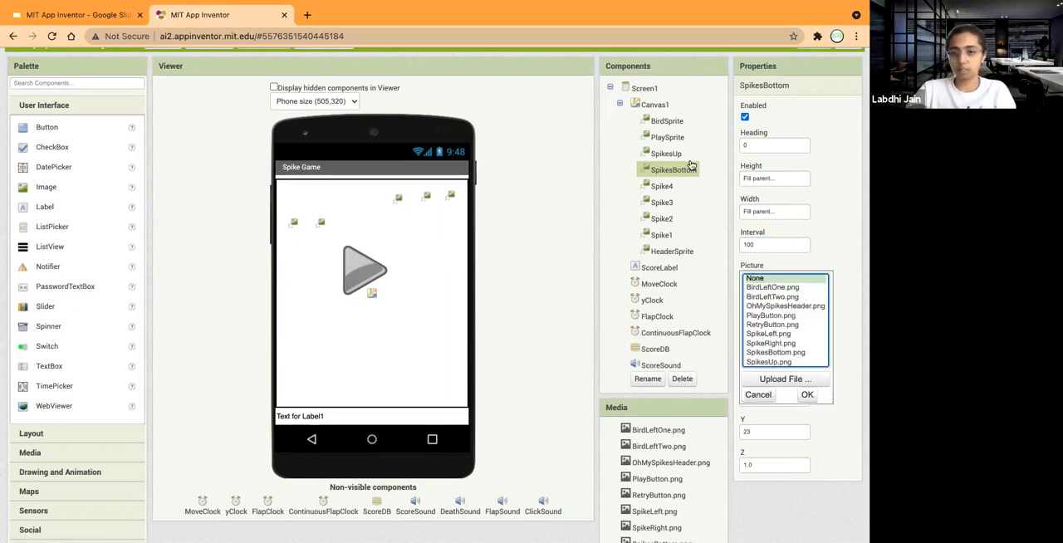
scroll(775, 334, "down", 2)
left_click(779, 305)
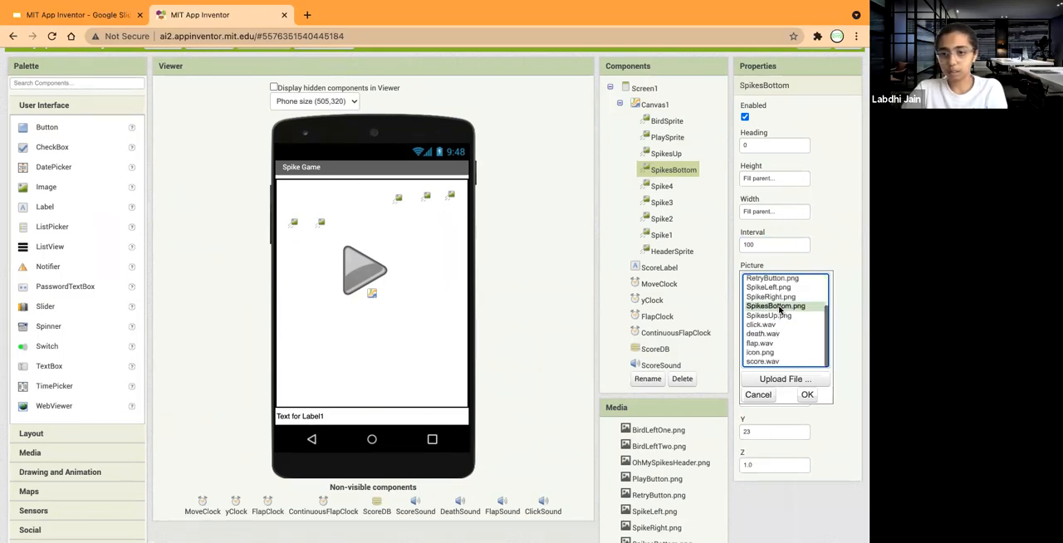
left_click(806, 395)
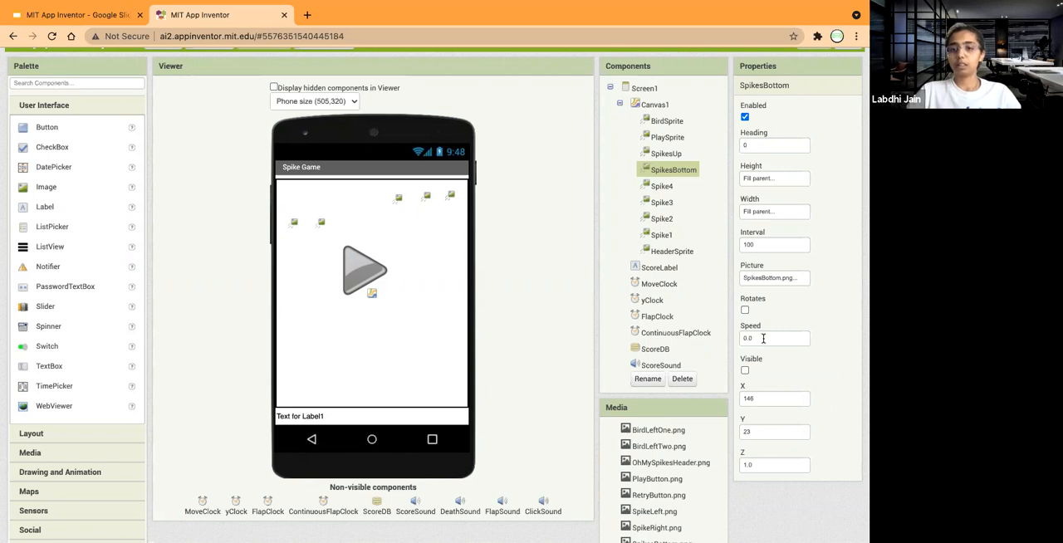
Position SpikesBottom at X 141 and Y 372, briefly toggling its visibility on and off to check it.
scroll(760, 336, "down", 1)
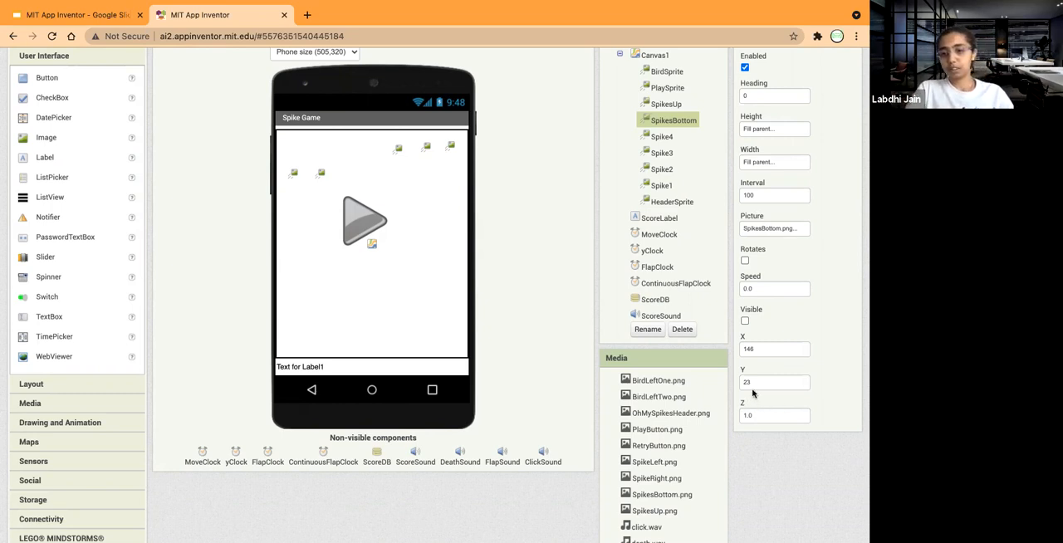
double_click(755, 381)
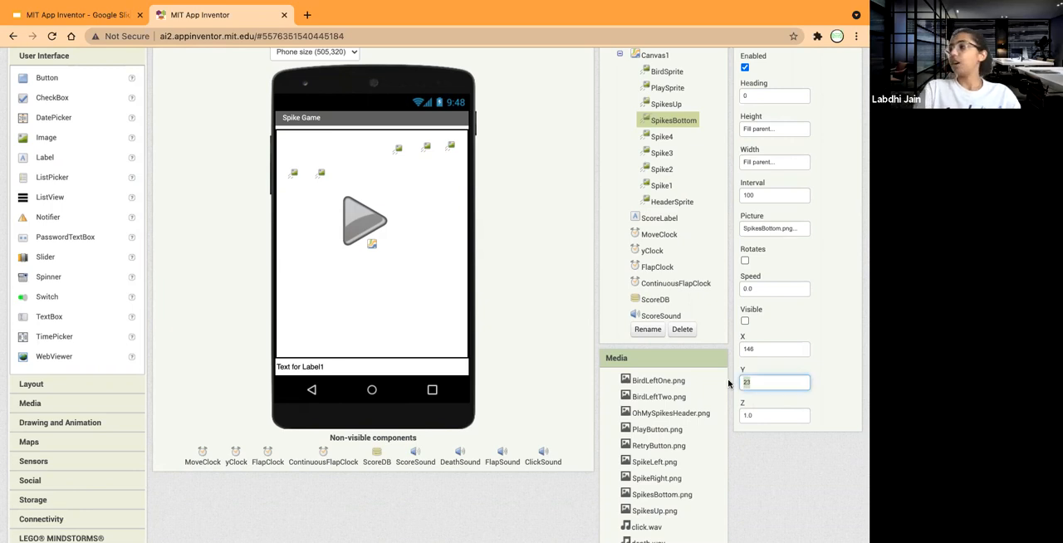
type("37")
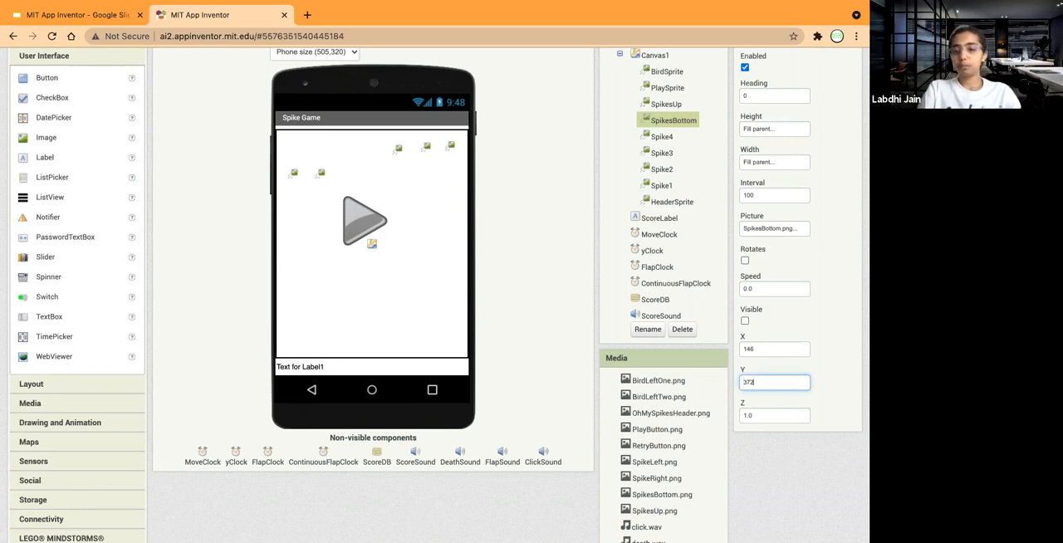
type("2")
left_click(766, 349)
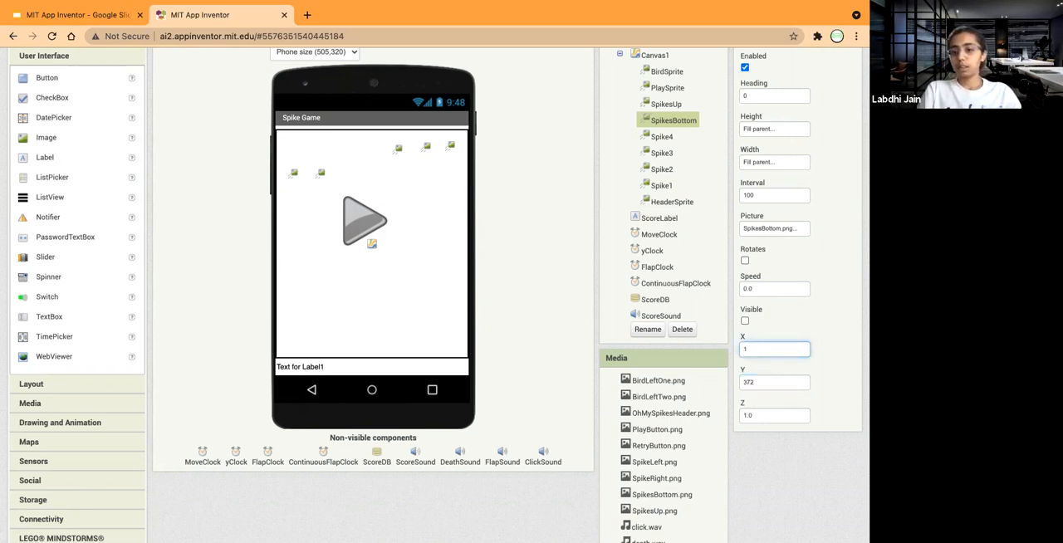
type("1")
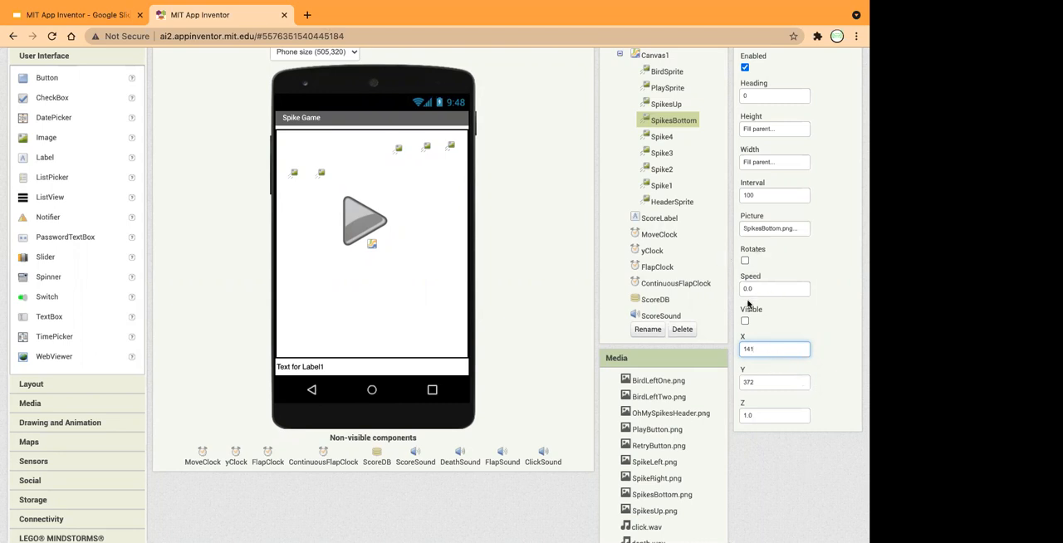
left_click(745, 320)
left_click(744, 321)
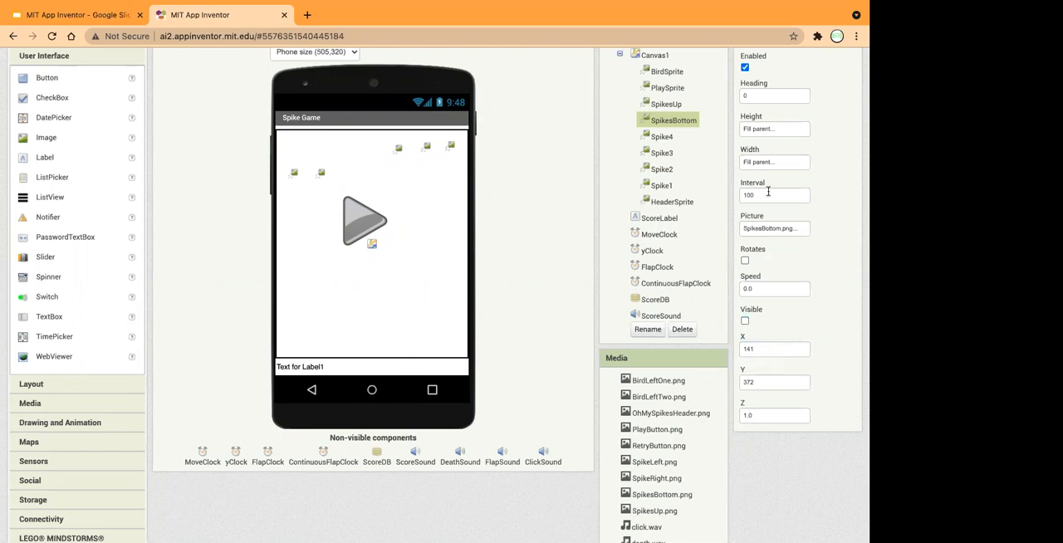
Set both the height and the width of Spike4 to Fill parent.
left_click(663, 138)
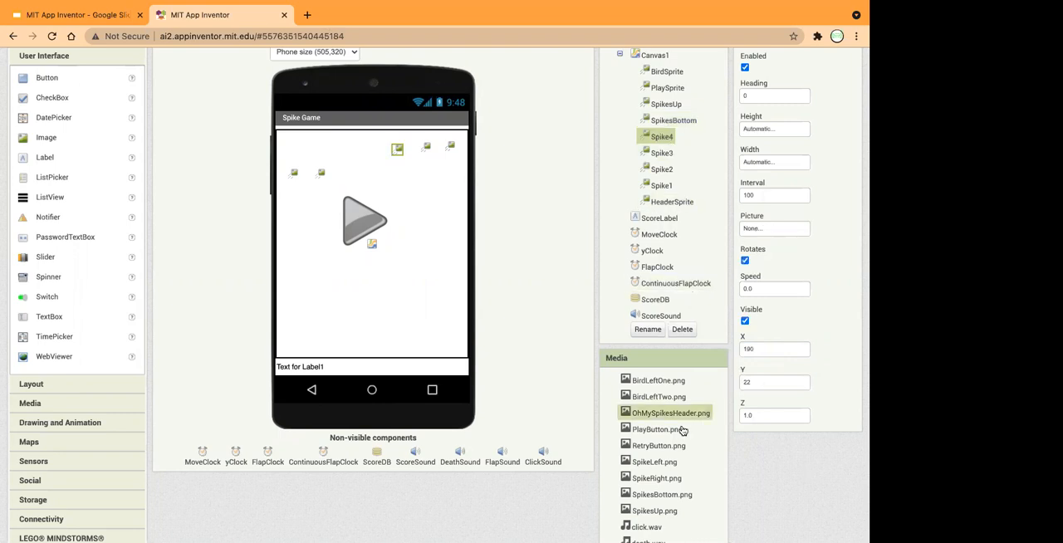
scroll(802, 188, "up", 2)
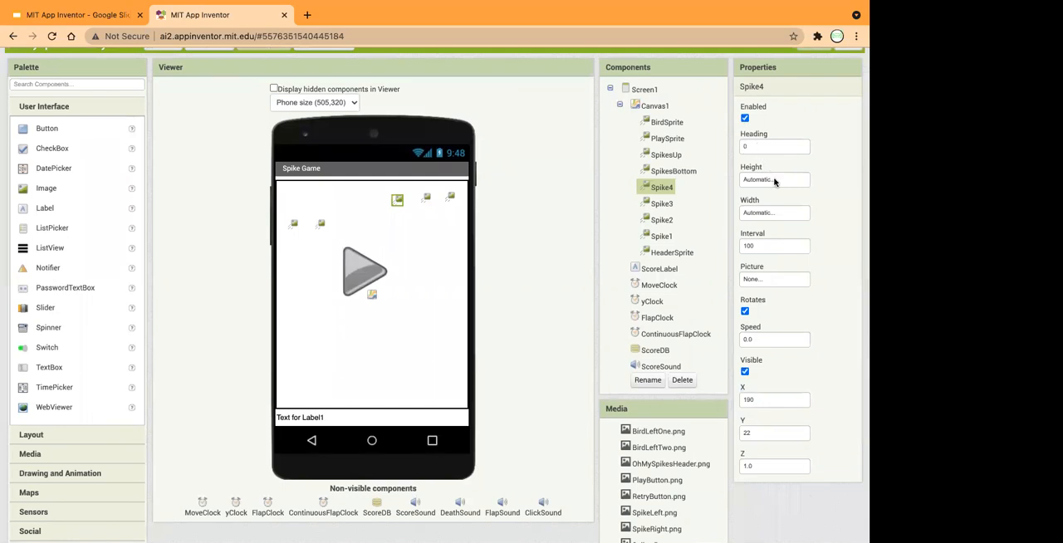
left_click(776, 181)
left_click(745, 192)
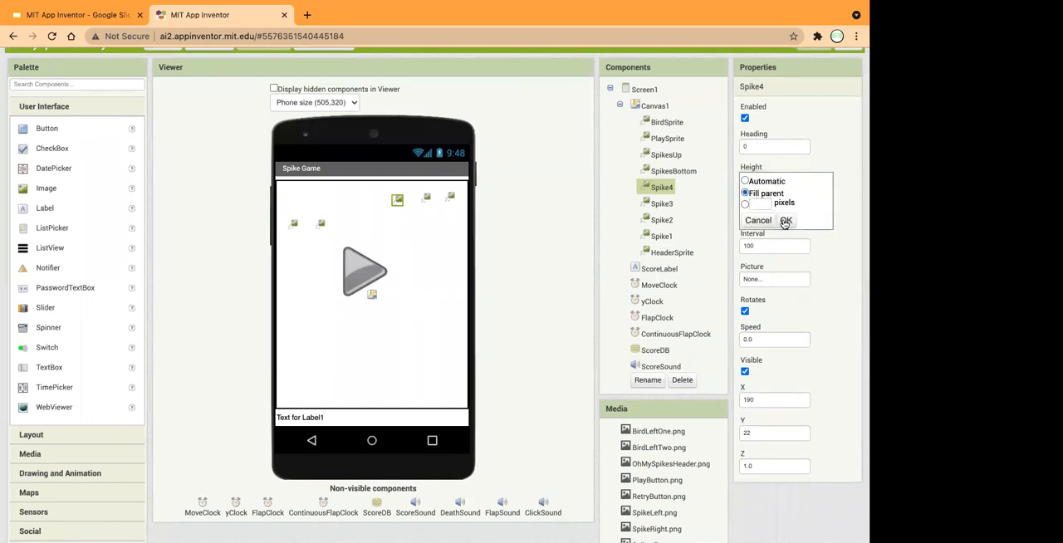
left_click(786, 220)
left_click(757, 214)
left_click(745, 226)
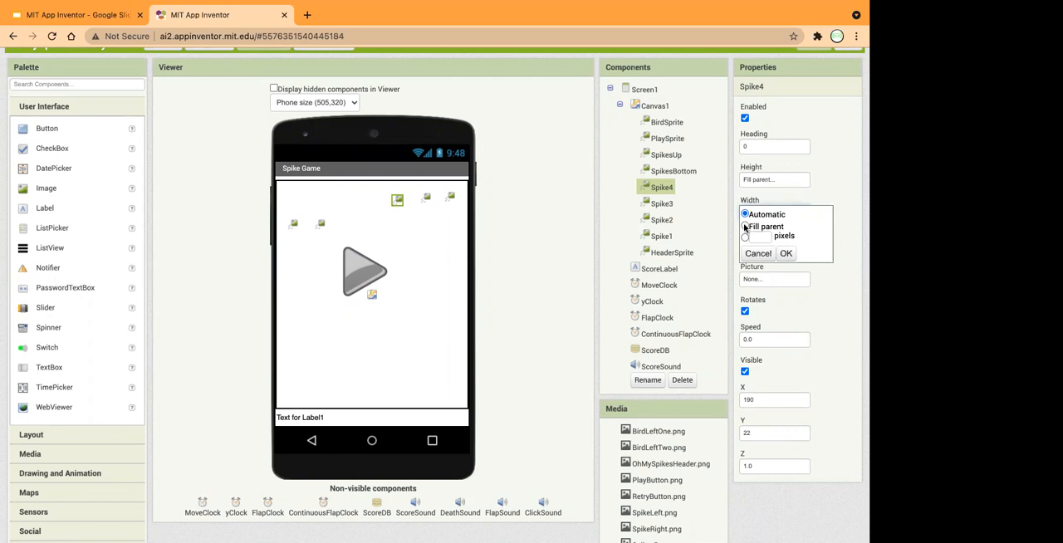
left_click(786, 253)
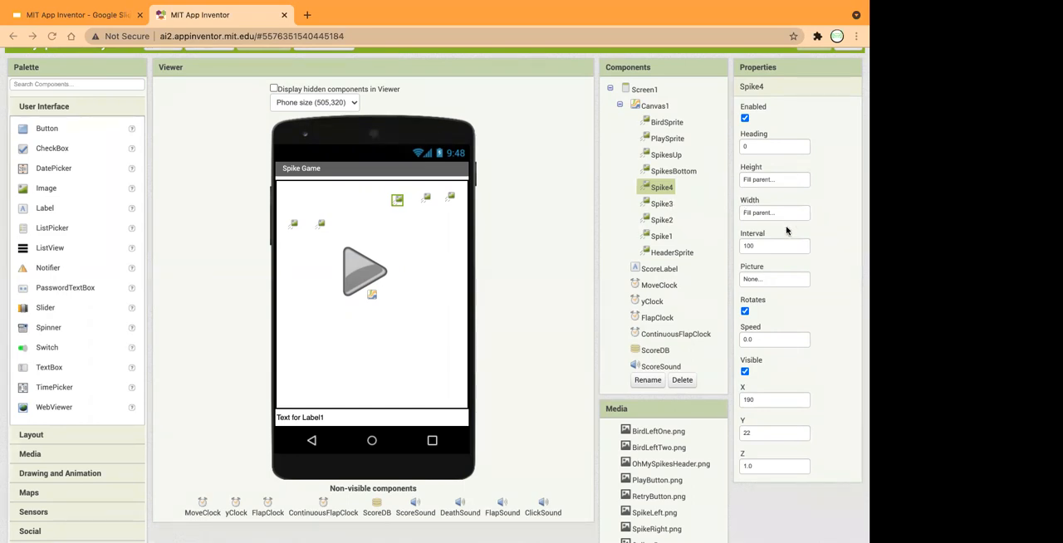
Set Spike4's picture to SpikeRight.png and turn off its visibility.
left_click(758, 279)
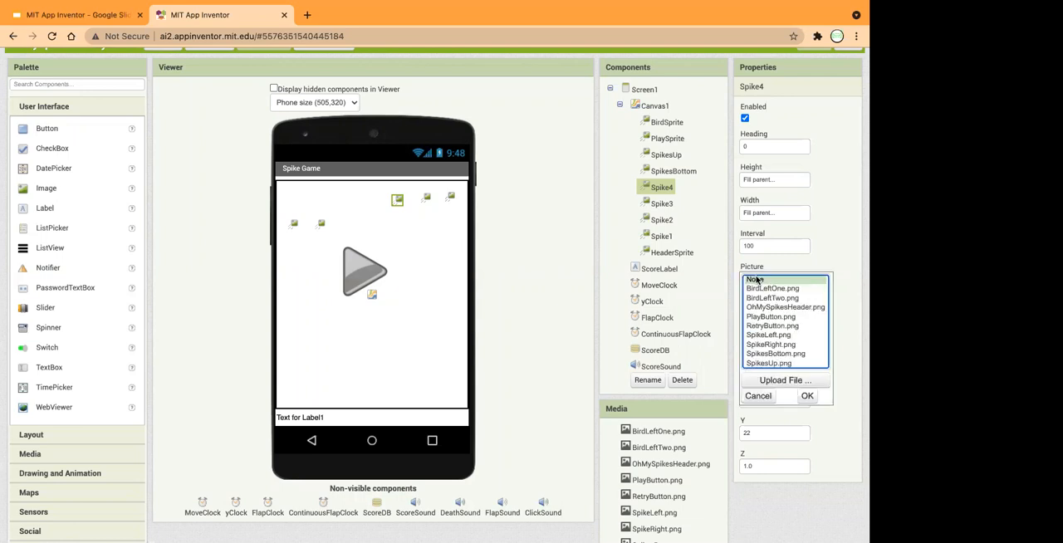
left_click(779, 343)
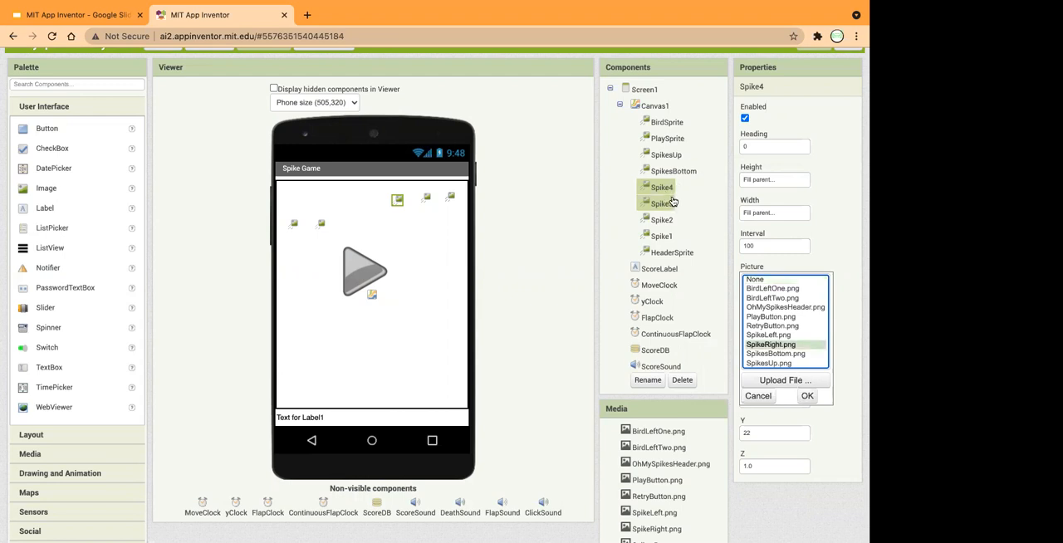
left_click(807, 395)
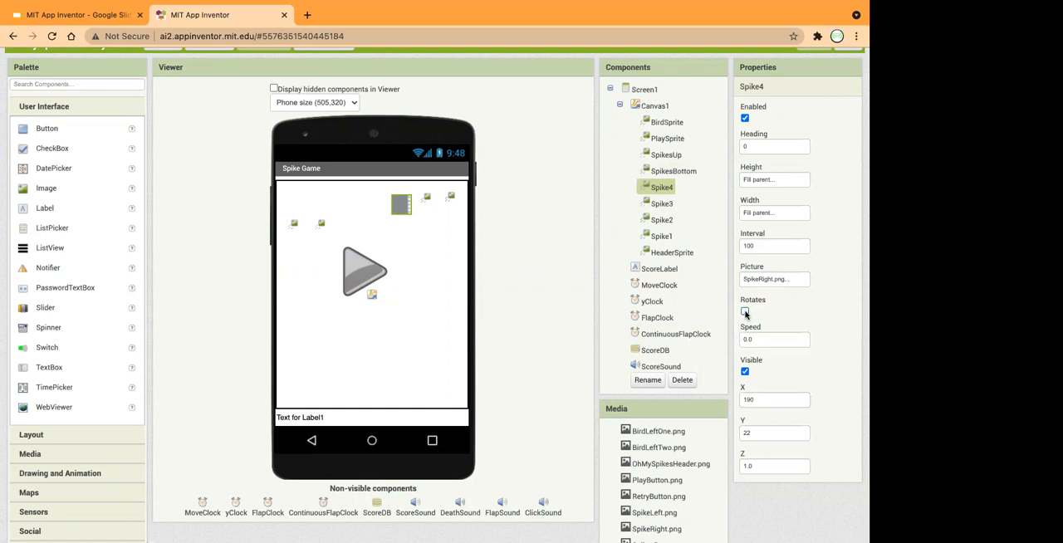
left_click(745, 372)
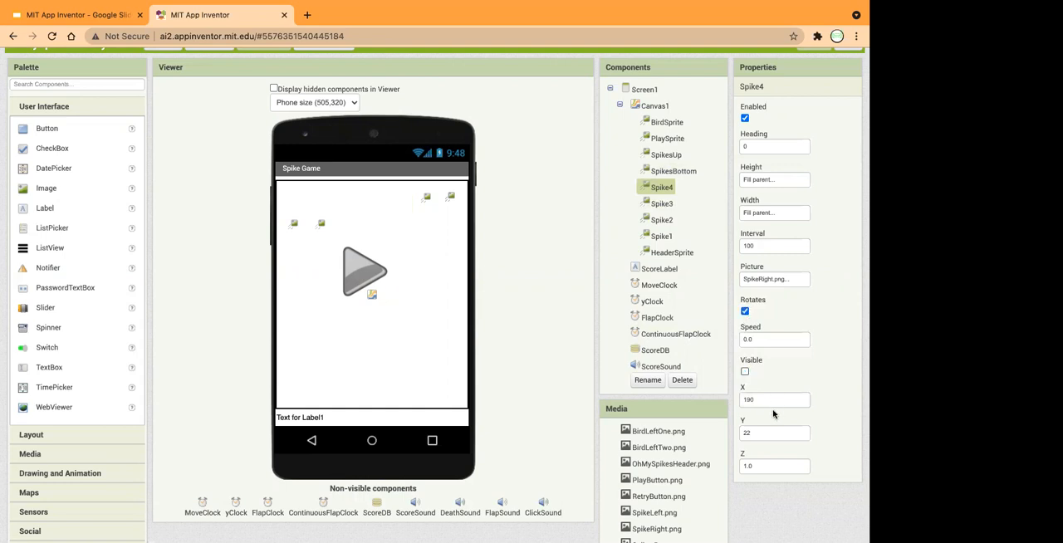
Position Spike4 at X -2 and Y 367.
left_click_drag(755, 401, 728, 402)
type("-2")
left_click(756, 433)
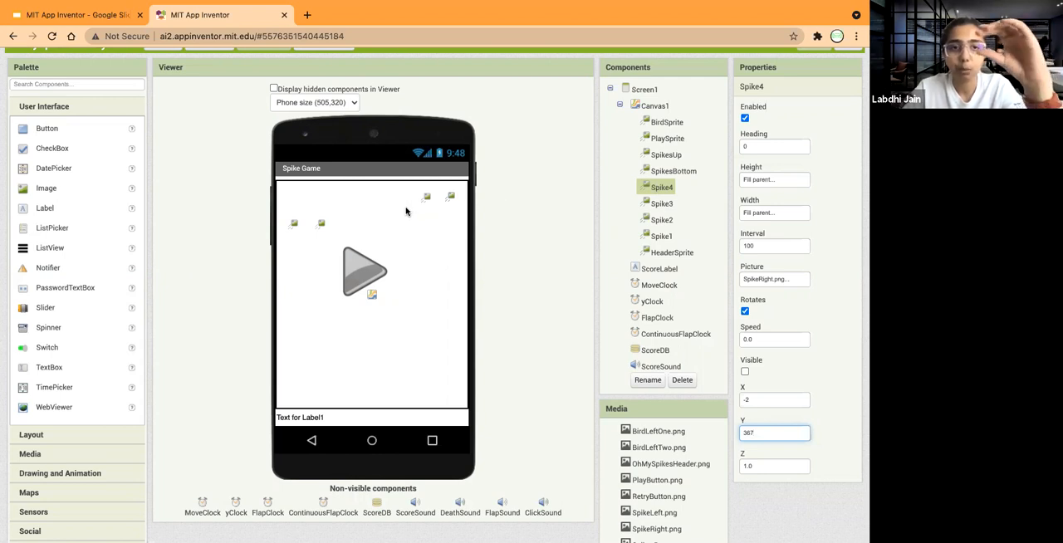
Set both the height and the width of Spike4 to Automatic.
left_click(755, 182)
left_click(745, 180)
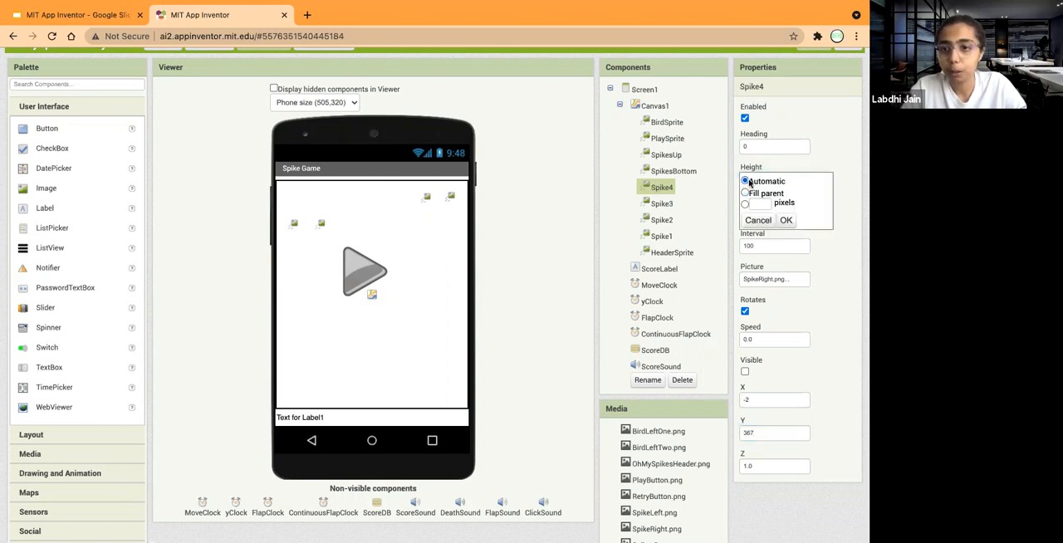
left_click(793, 222)
left_click(757, 212)
left_click(745, 215)
left_click(786, 254)
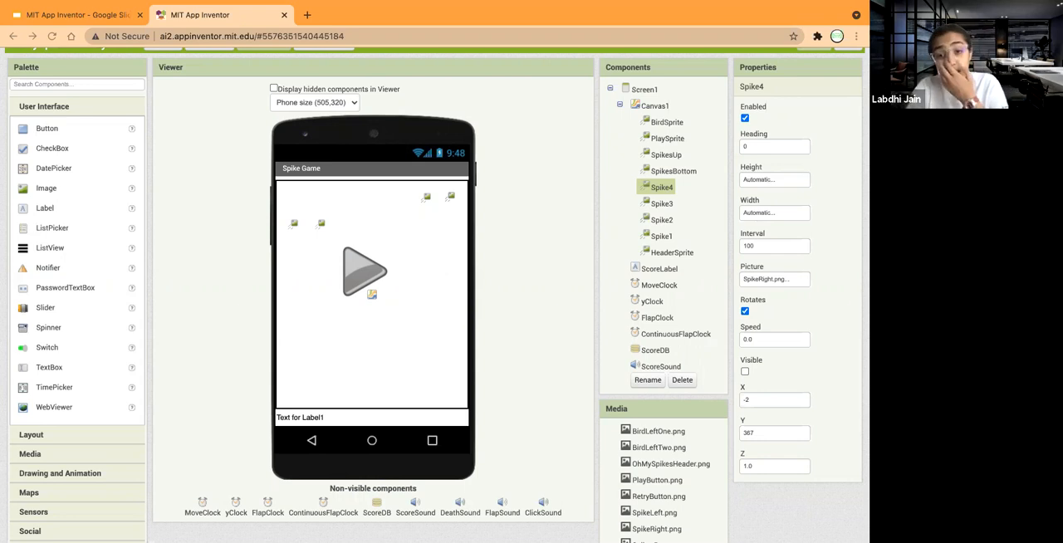
Set the picture of Spike3 to SpikeRight.png.
left_click(664, 205)
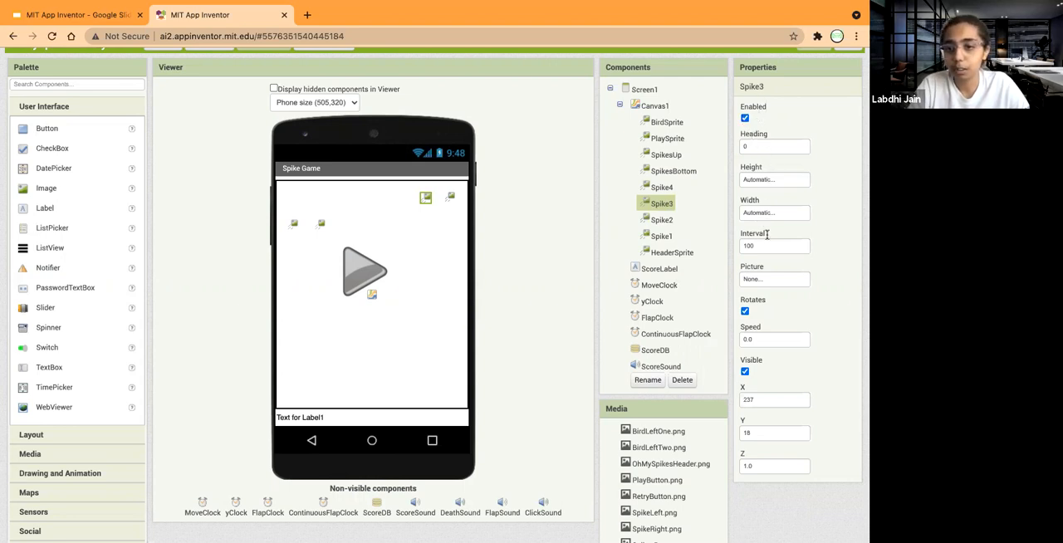
left_click(764, 281)
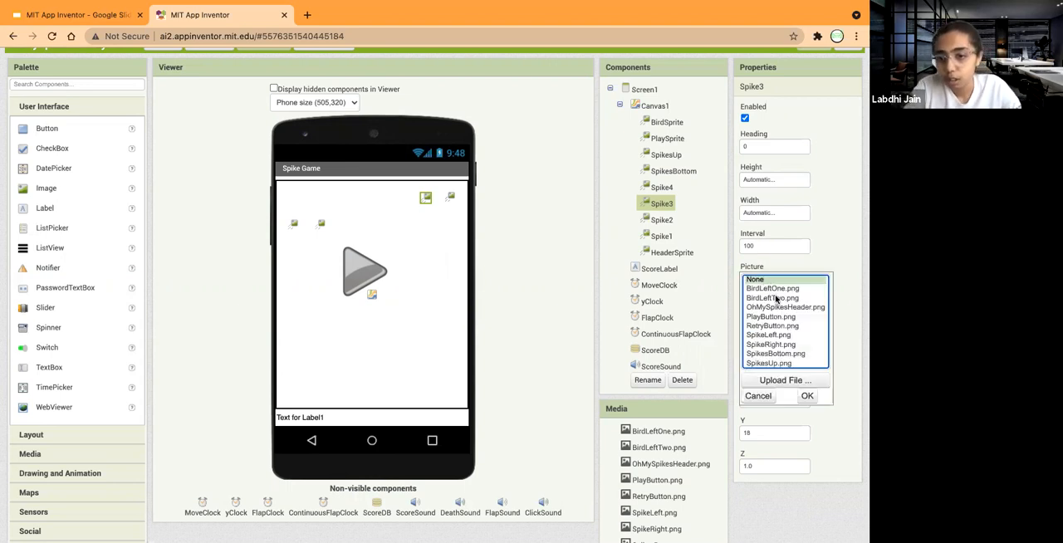
left_click(777, 336)
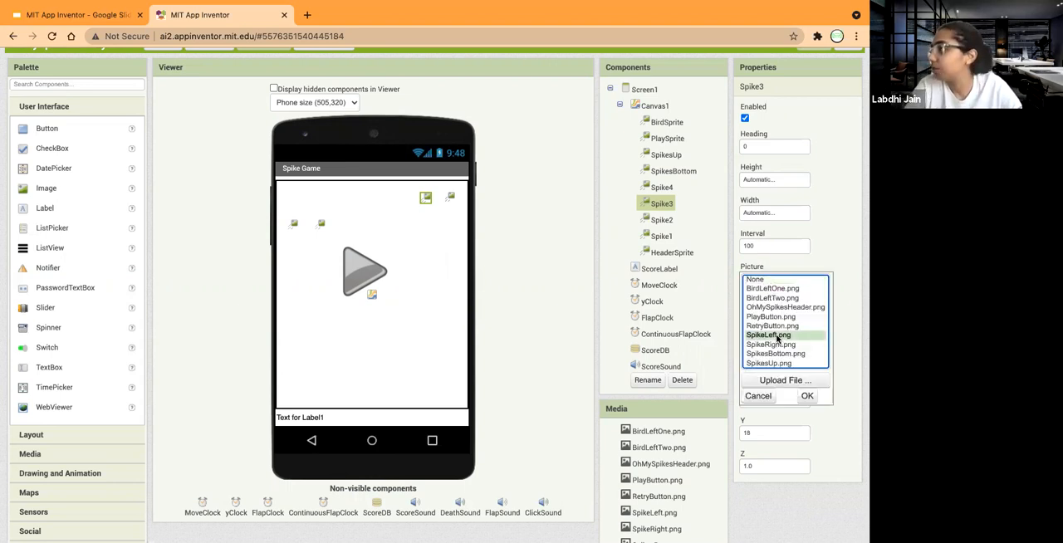
scroll(777, 336, "down", 1)
left_click(778, 330)
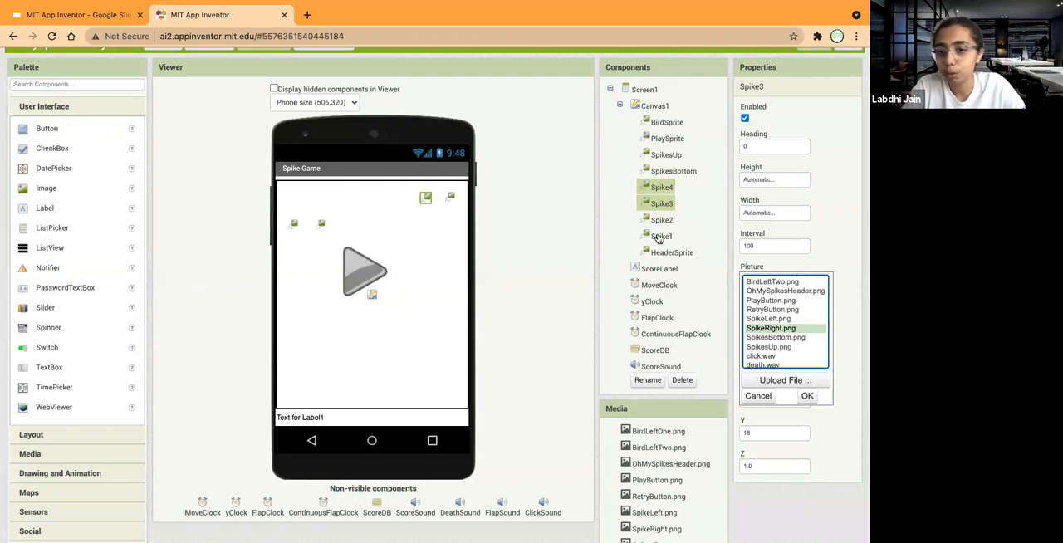
scroll(797, 353, "down", 2)
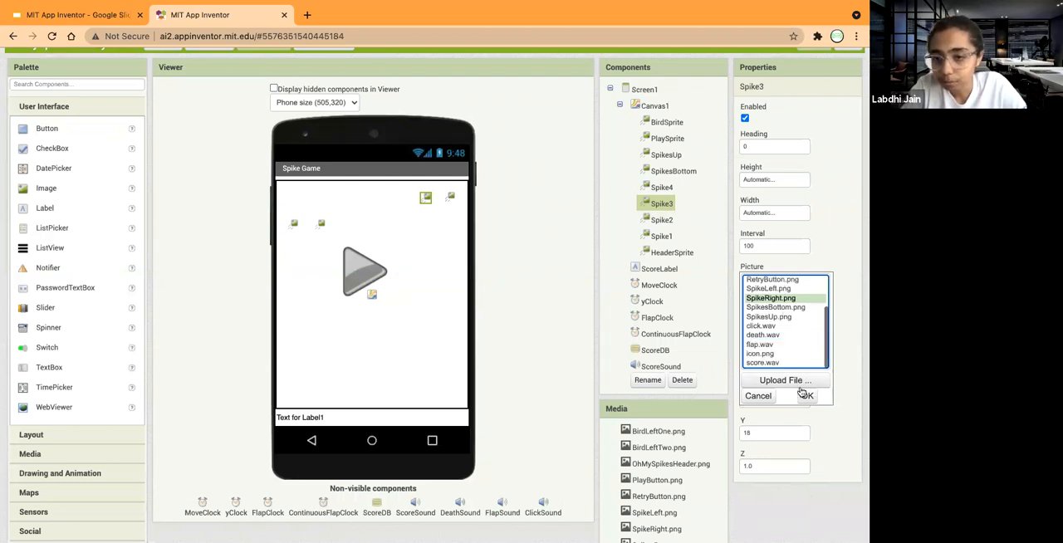
left_click(806, 396)
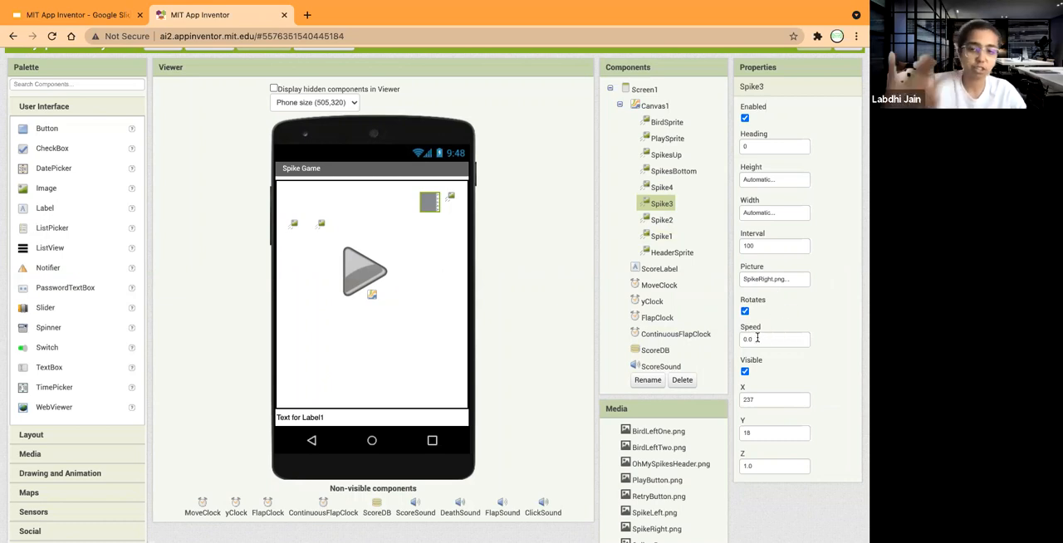
Position Spike3 at X 0 and Y 307.
left_click(756, 399)
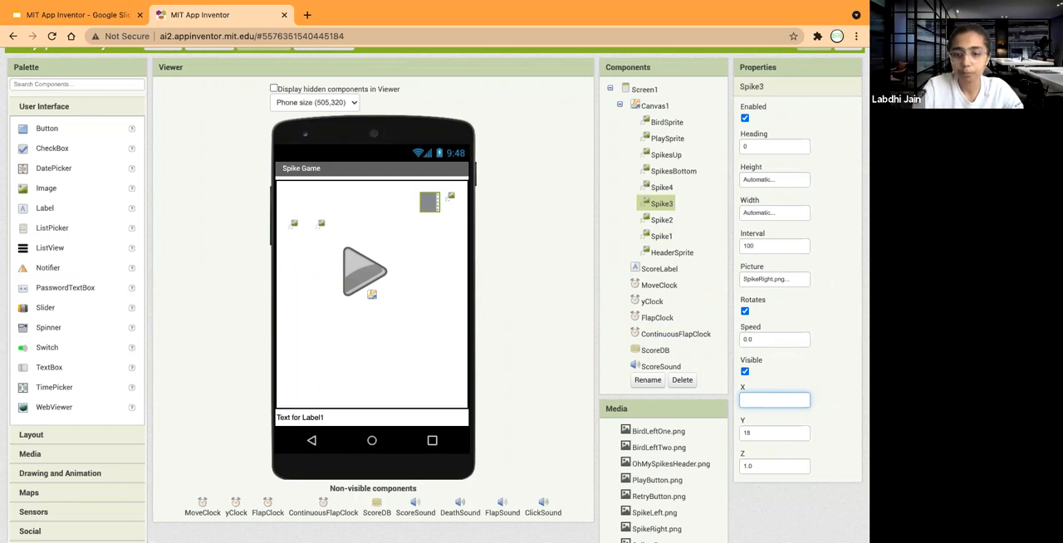
left_click(660, 191)
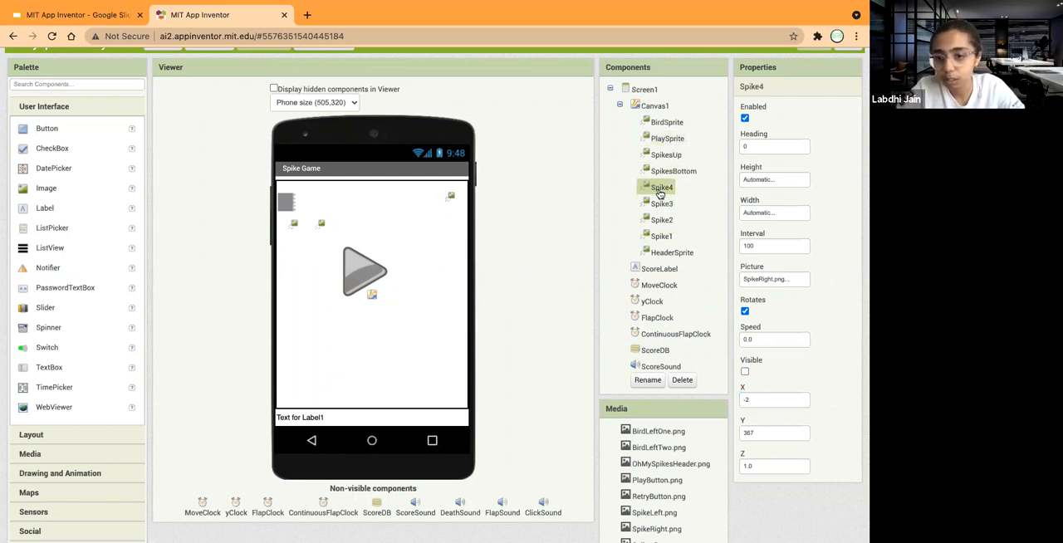
left_click(662, 205)
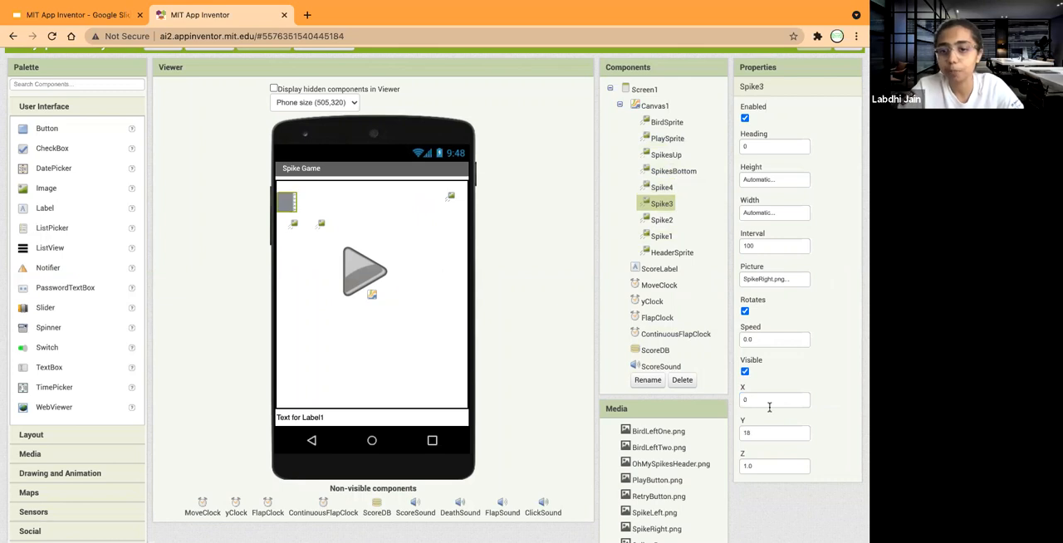
left_click(753, 431)
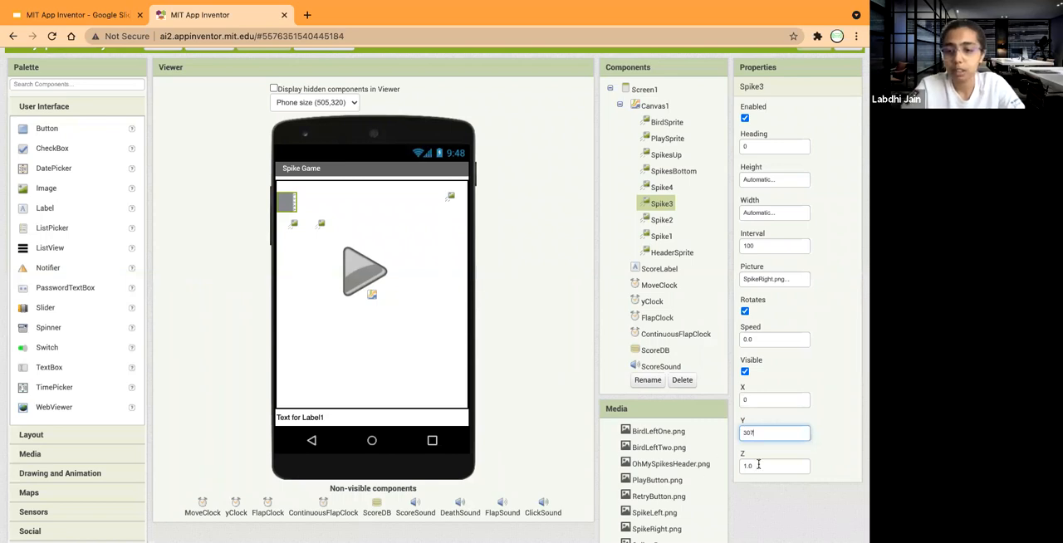
left_click(758, 465)
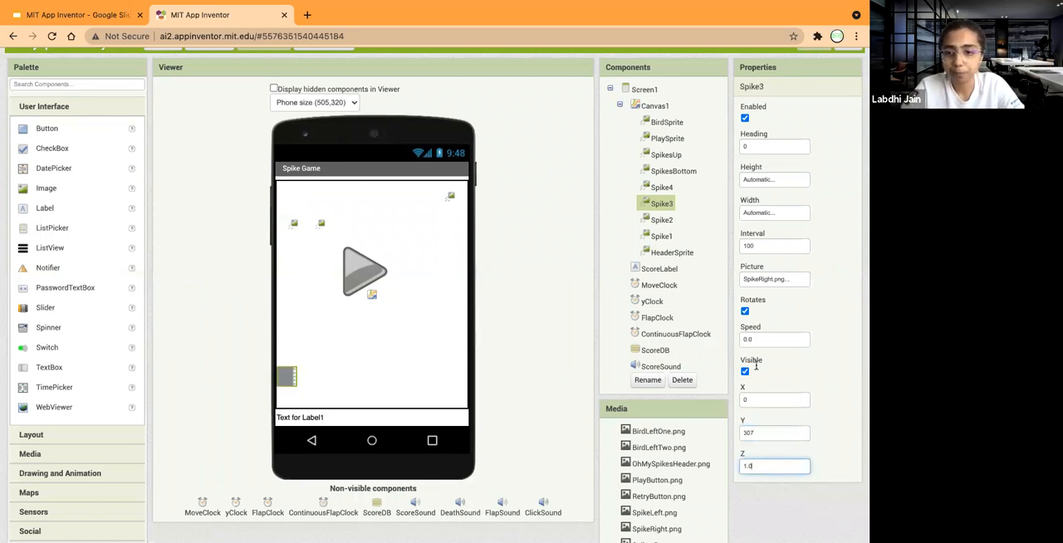
Make Spike4 visible and set its X position to 0.
left_click(662, 189)
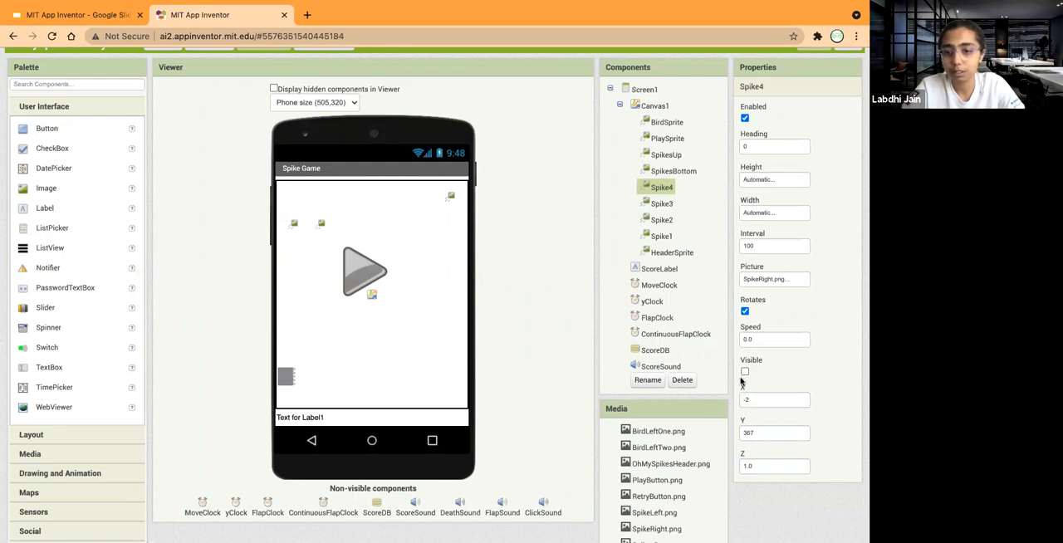
left_click(745, 372)
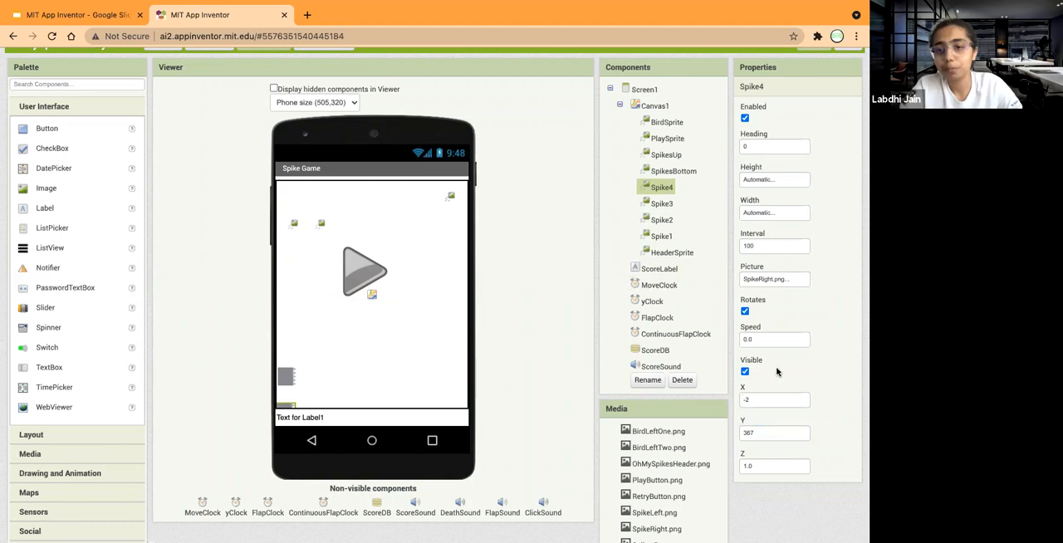
left_click(750, 396)
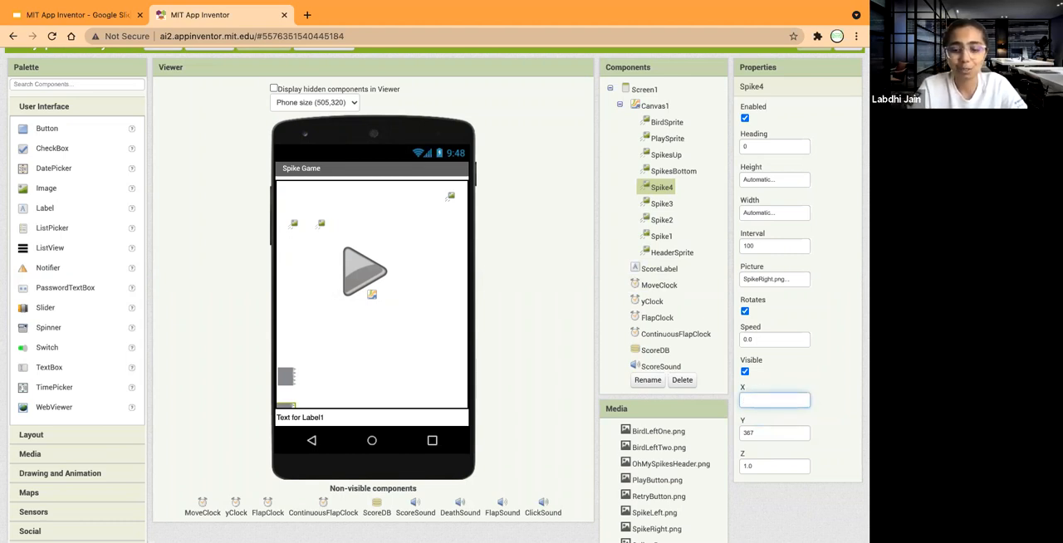
left_click(798, 384)
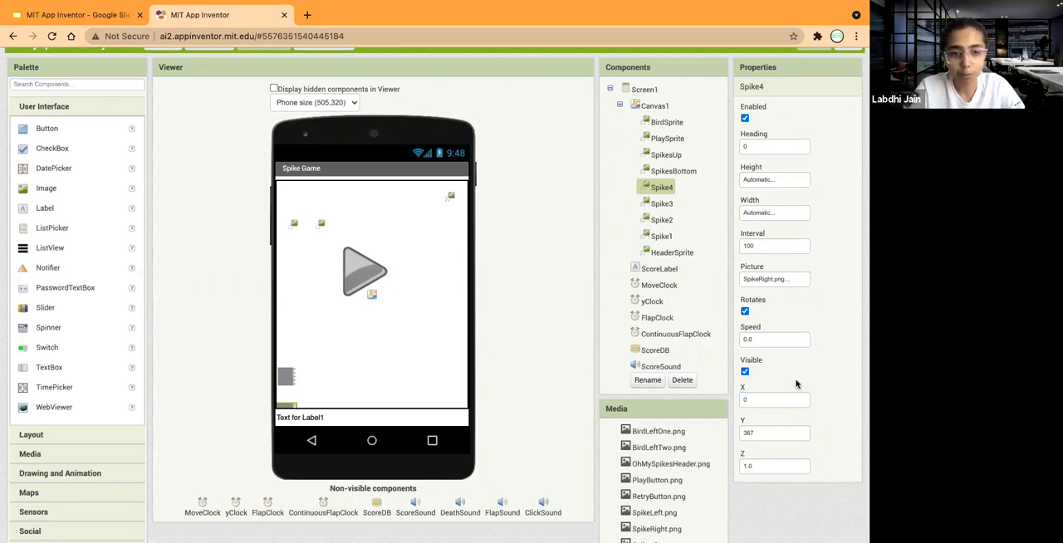
left_click(660, 204)
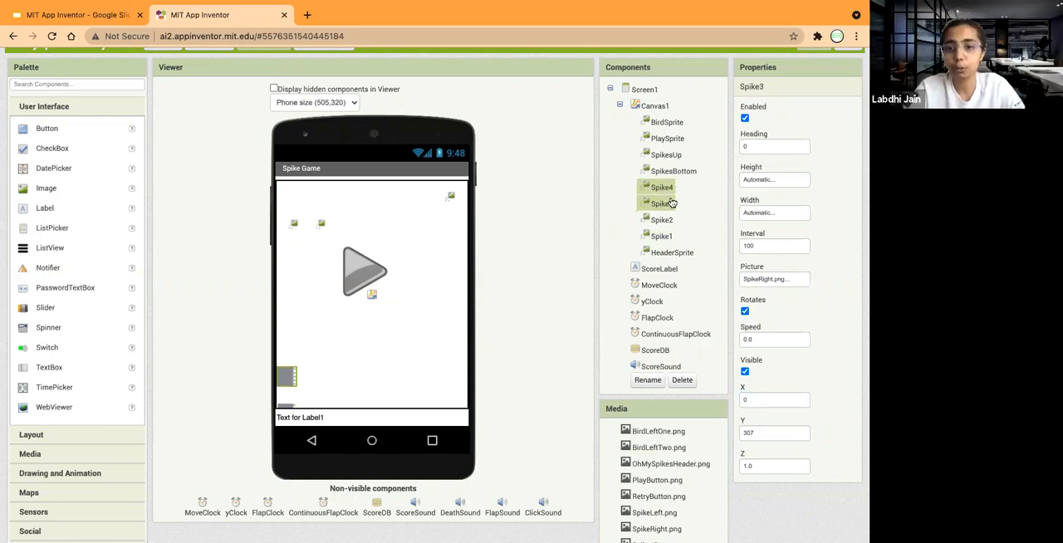
left_click(661, 220)
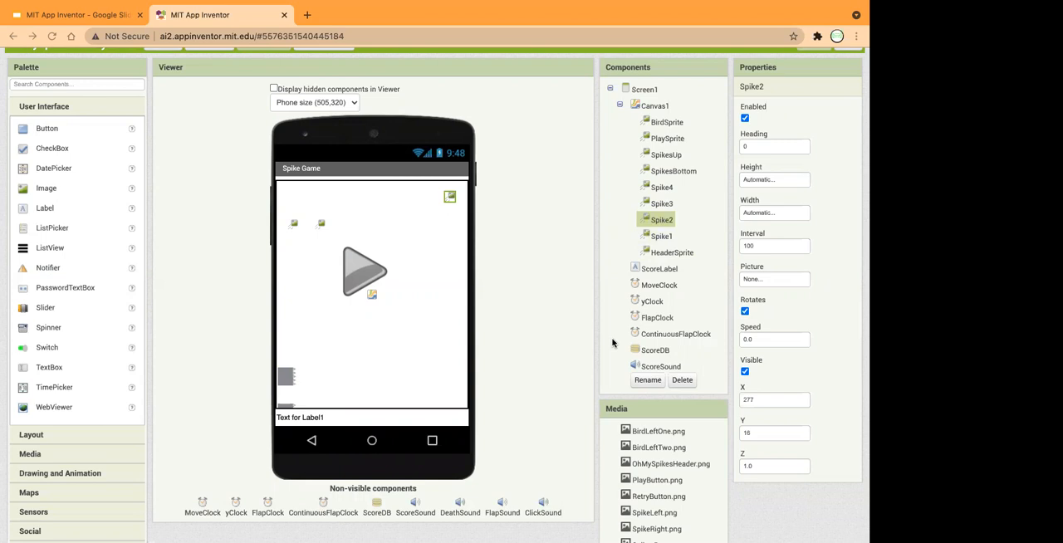
left_click(669, 191)
left_click(667, 205)
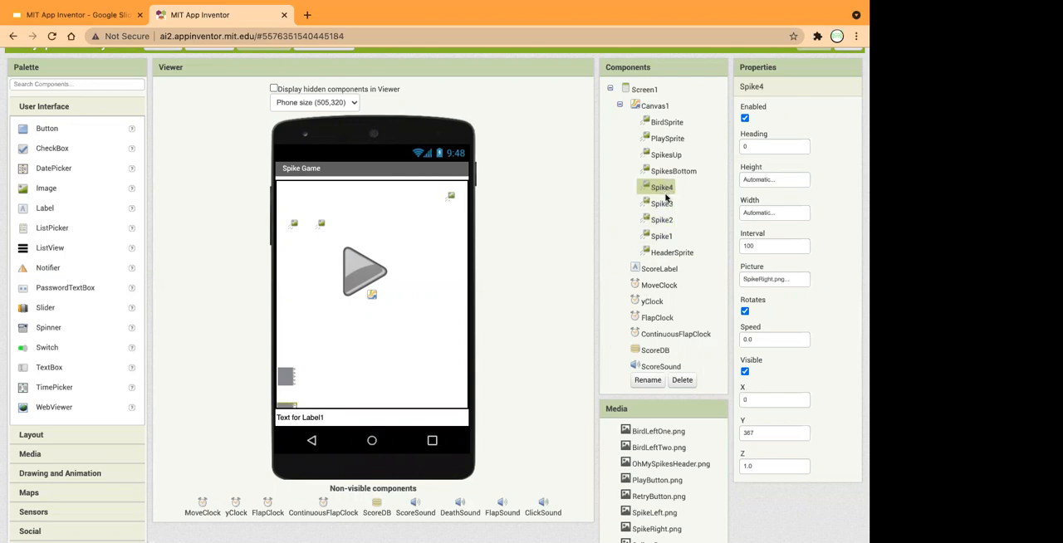
Set Spike2's picture to SpikeRight.png and turn off its visibility.
left_click(664, 221)
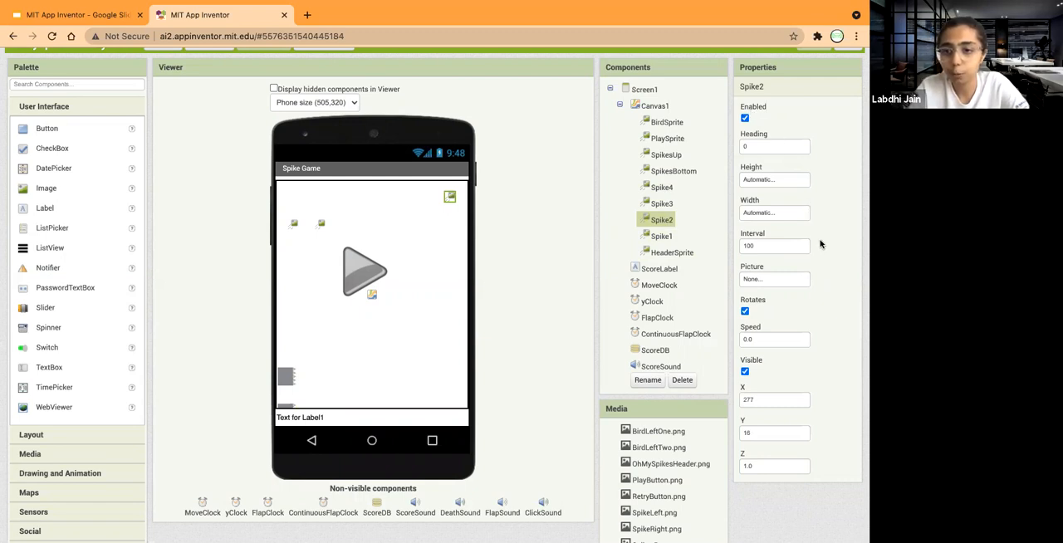
left_click(758, 281)
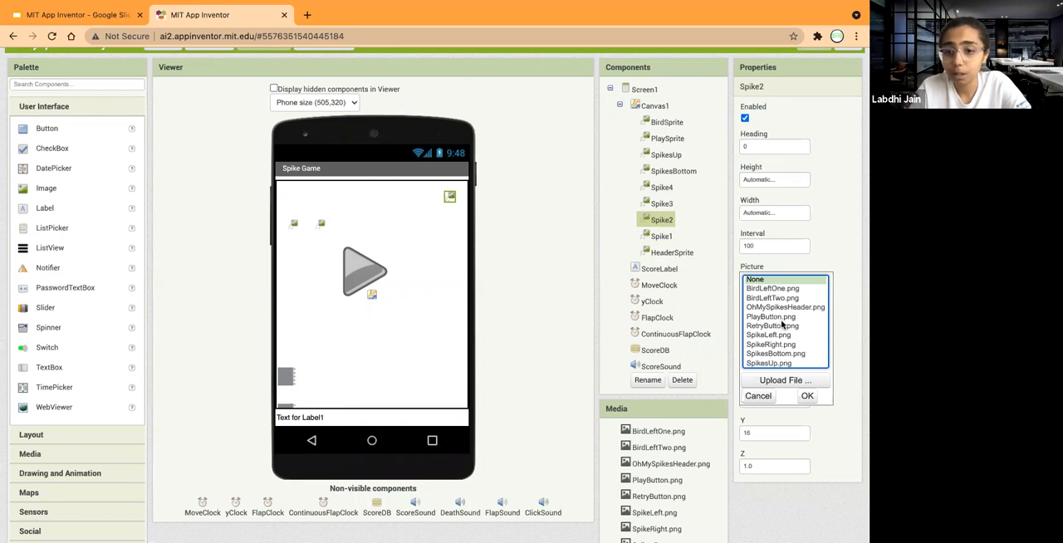
left_click(773, 344)
left_click(806, 395)
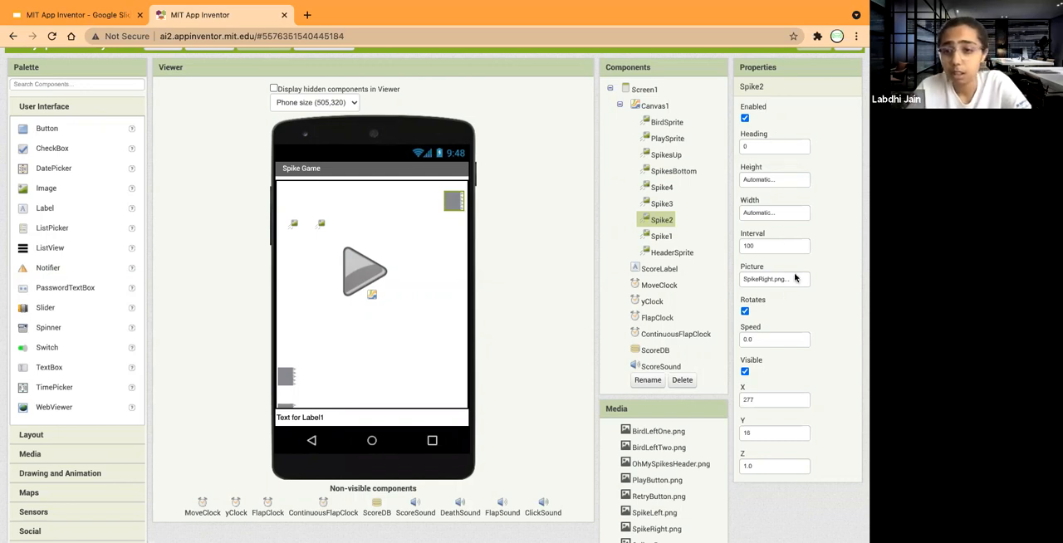
left_click(745, 371)
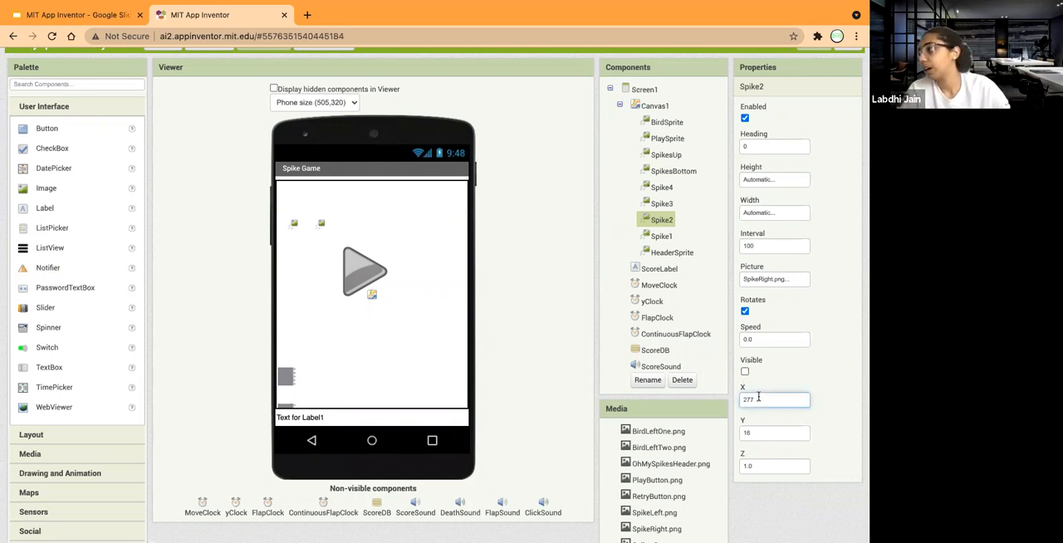
Position Spike2 at X 0 and Y 168, briefly toggling its visibility on and off to check it.
type("0")
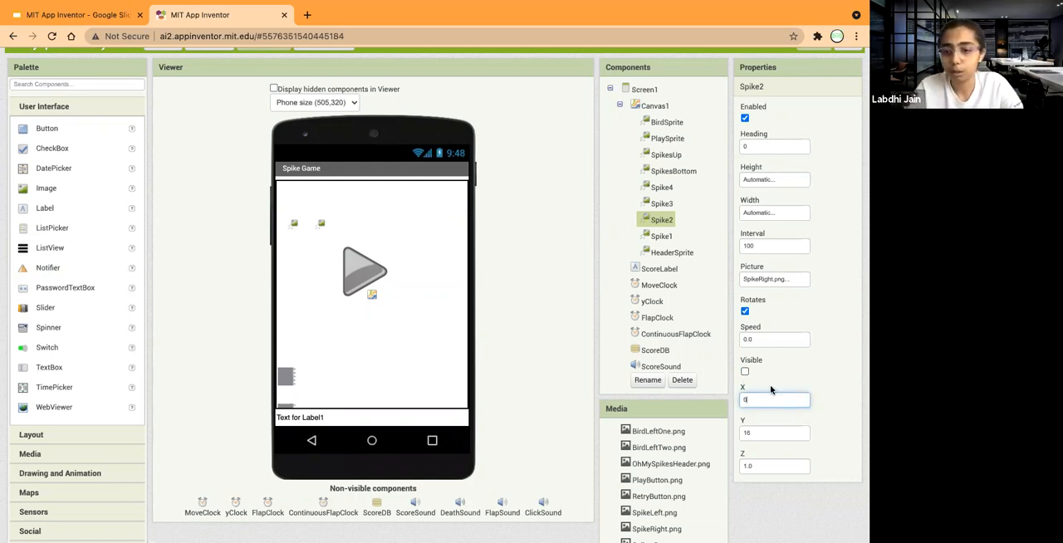
key("Tab")
key("BackSpace")
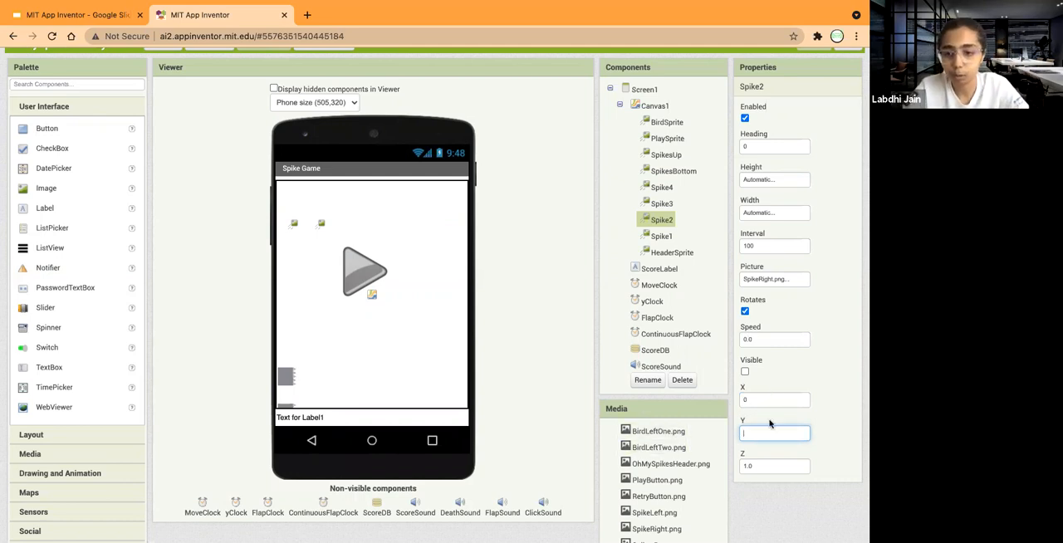
type("168")
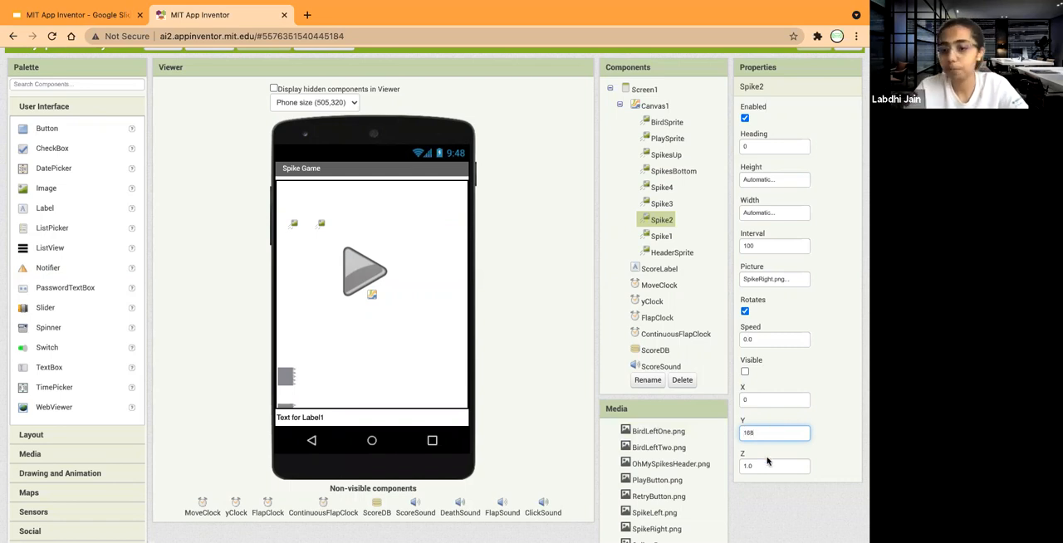
key("Tab")
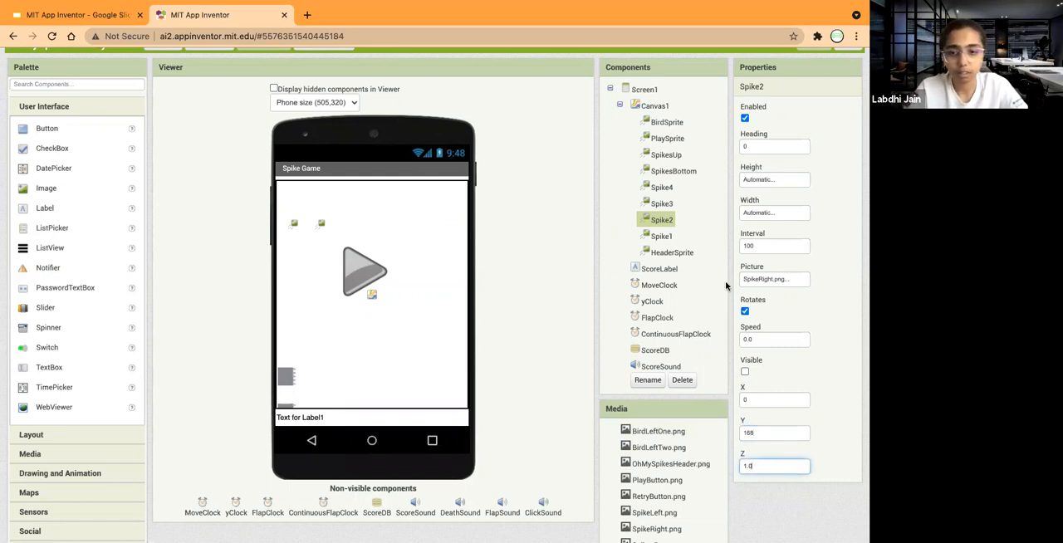
left_click(745, 372)
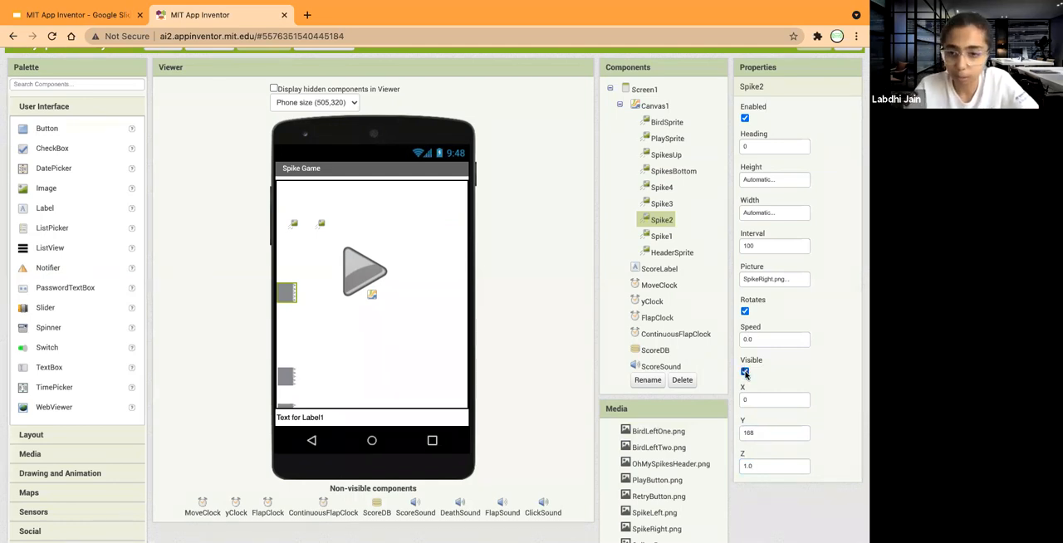
left_click(744, 372)
Turn off the visibility of Spike3 and Spike4.
left_click(662, 204)
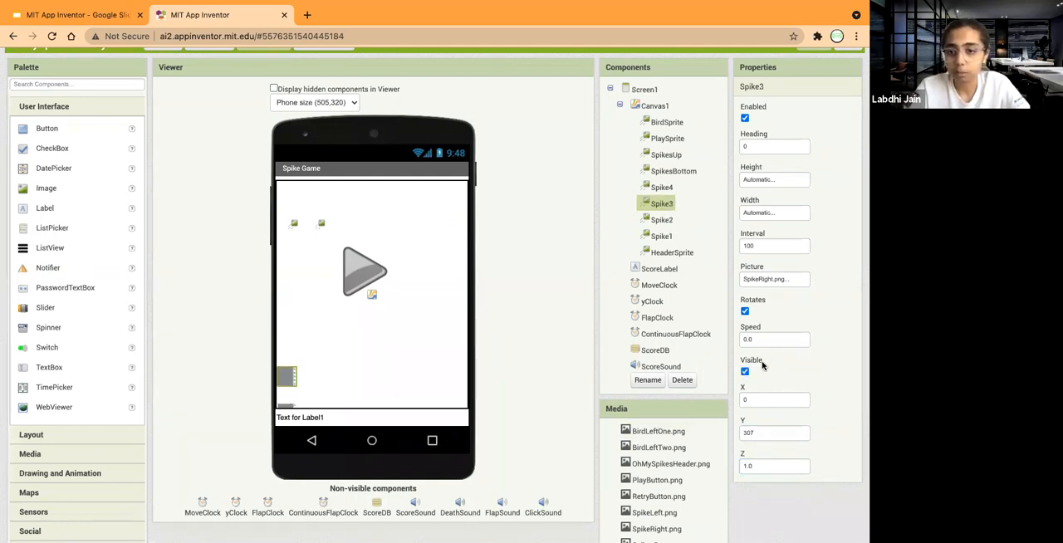
left_click(745, 372)
left_click(662, 186)
left_click(745, 373)
Set Spike1's picture to SpikeRight.png and turn off its visibility.
left_click(654, 236)
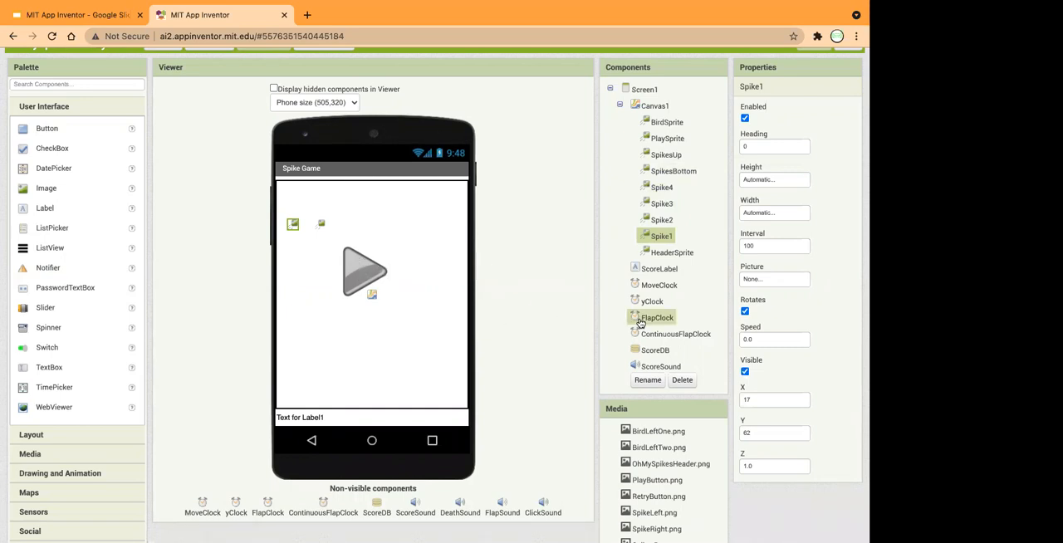
left_click(667, 252)
left_click(661, 240)
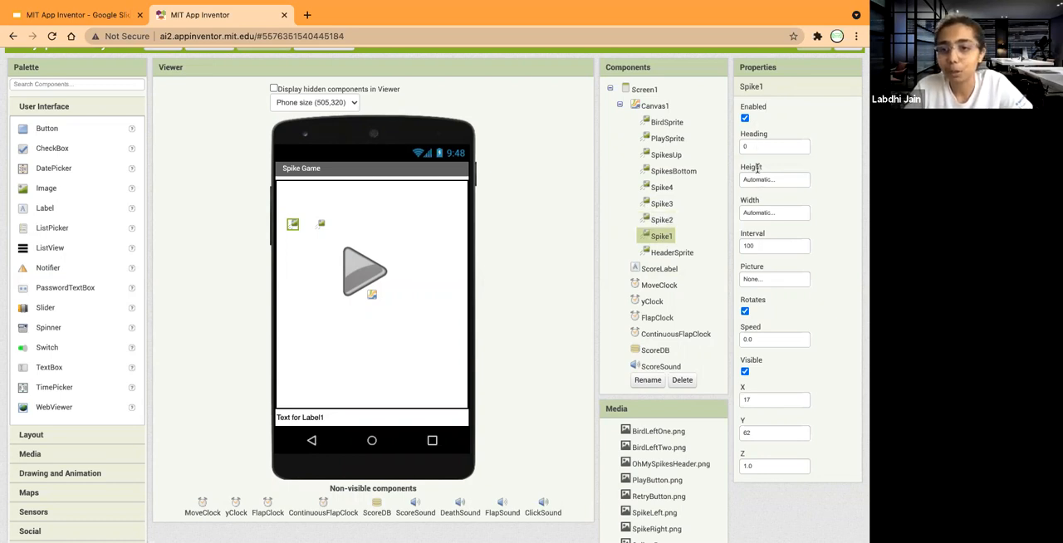
left_click(757, 280)
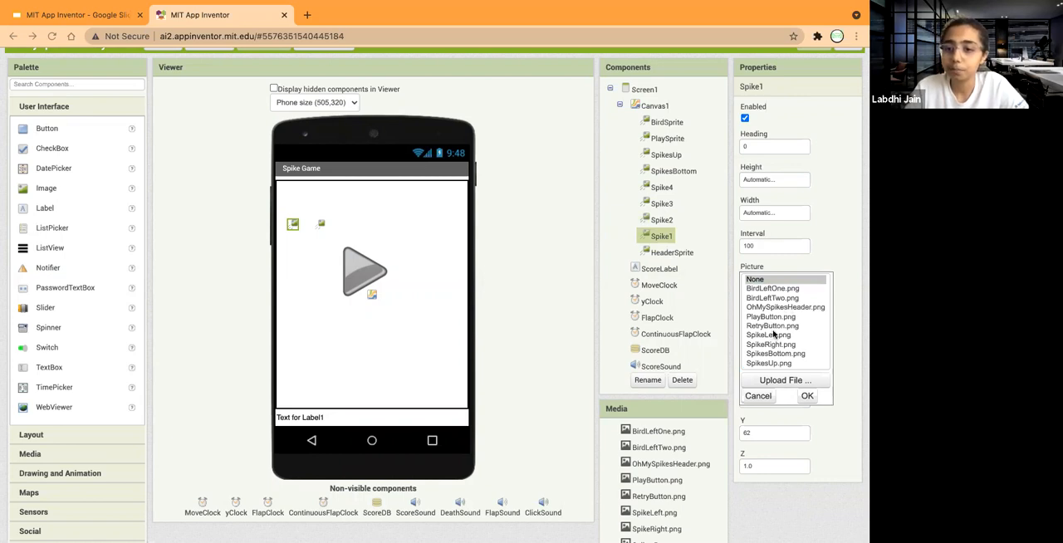
left_click(791, 412)
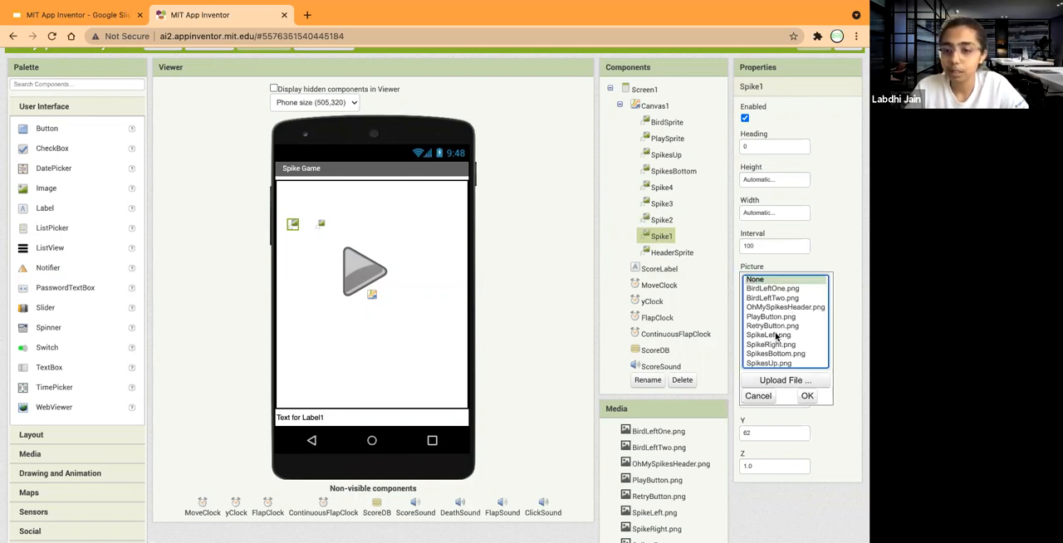
left_click(777, 343)
left_click(807, 396)
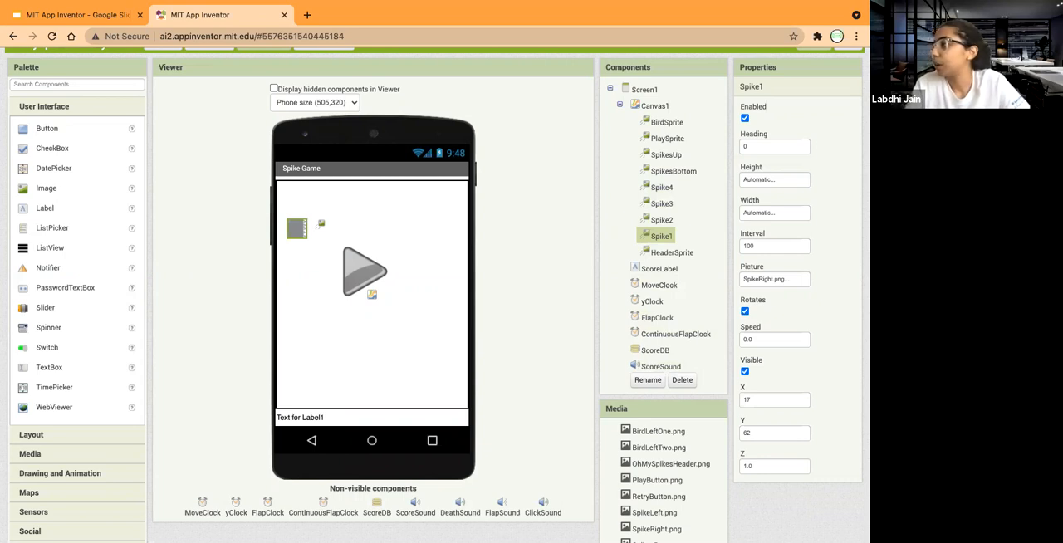
left_click(744, 372)
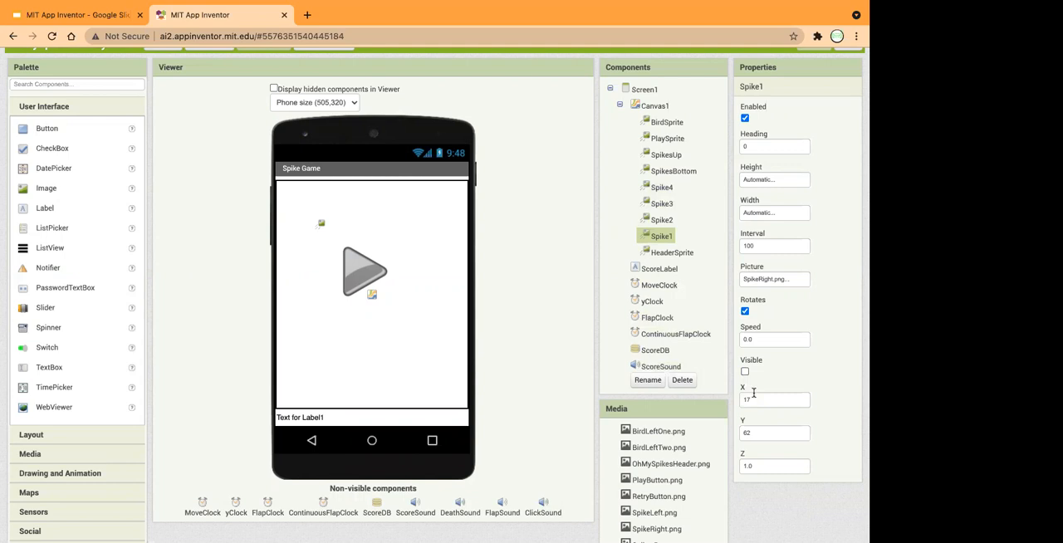
Position Spike1 at X 0 and Y 109, briefly toggling its visibility on and off to check the placement.
left_click(757, 399)
key("BackSpace")
key("BackSpace")
type("0")
left_click(754, 432)
key("BackSpace")
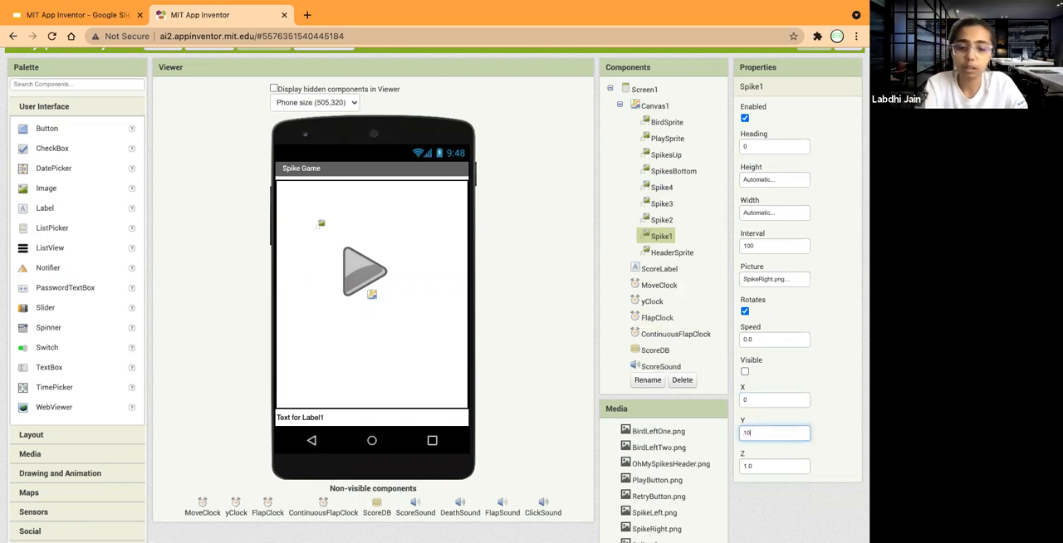
left_click(758, 465)
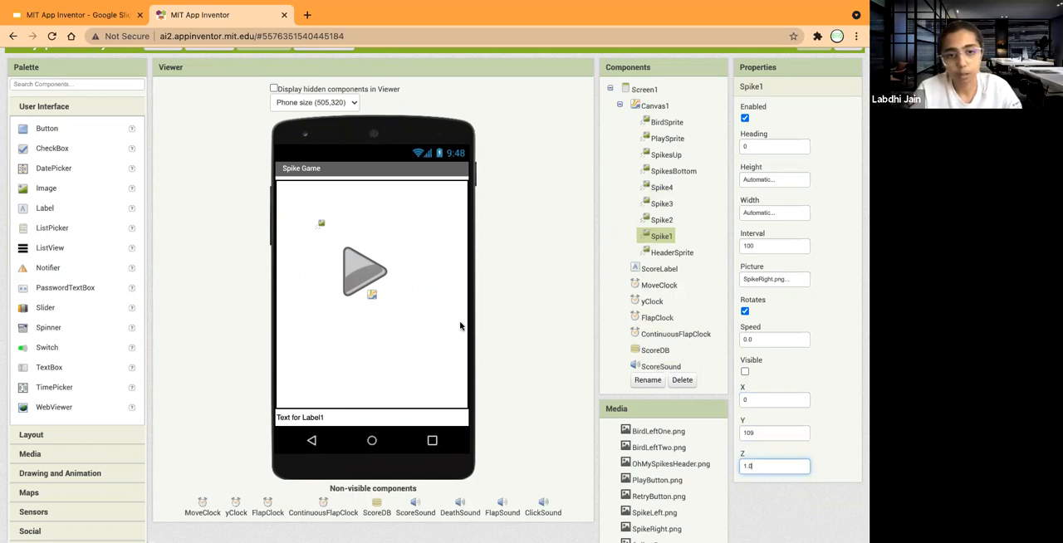
left_click(744, 372)
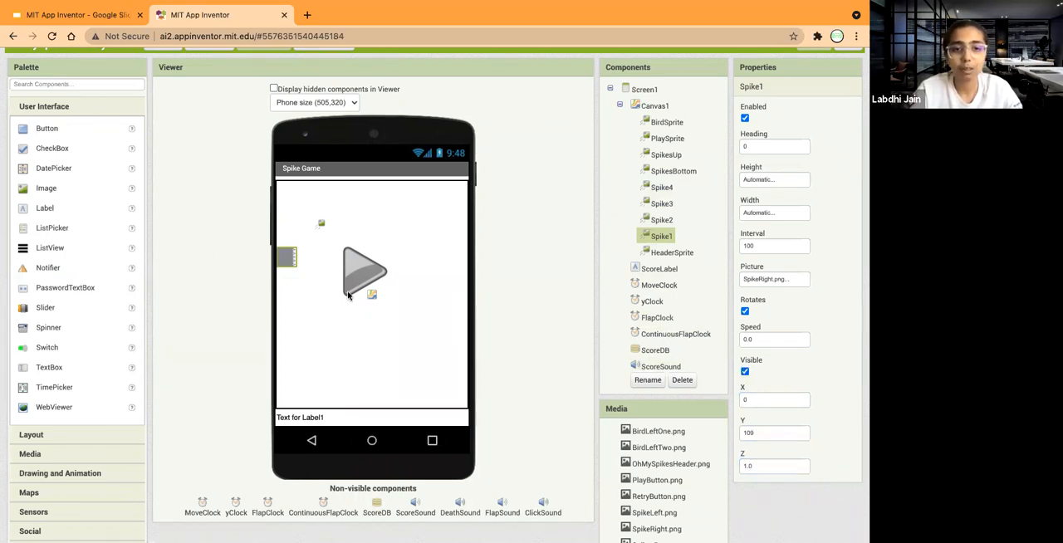
left_click(744, 372)
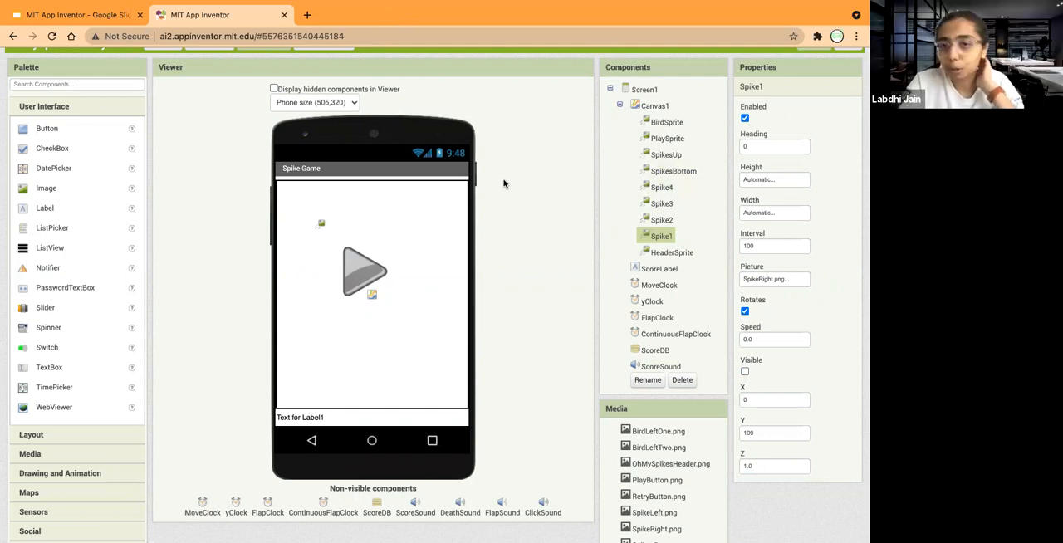
scroll(585, 191, "up", 1)
left_click(848, 92)
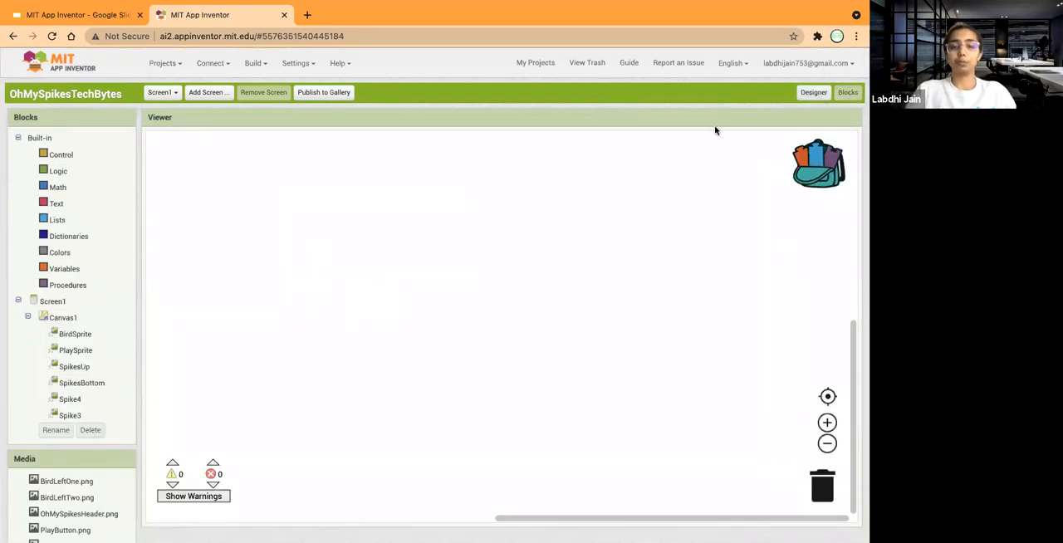
left_click(817, 93)
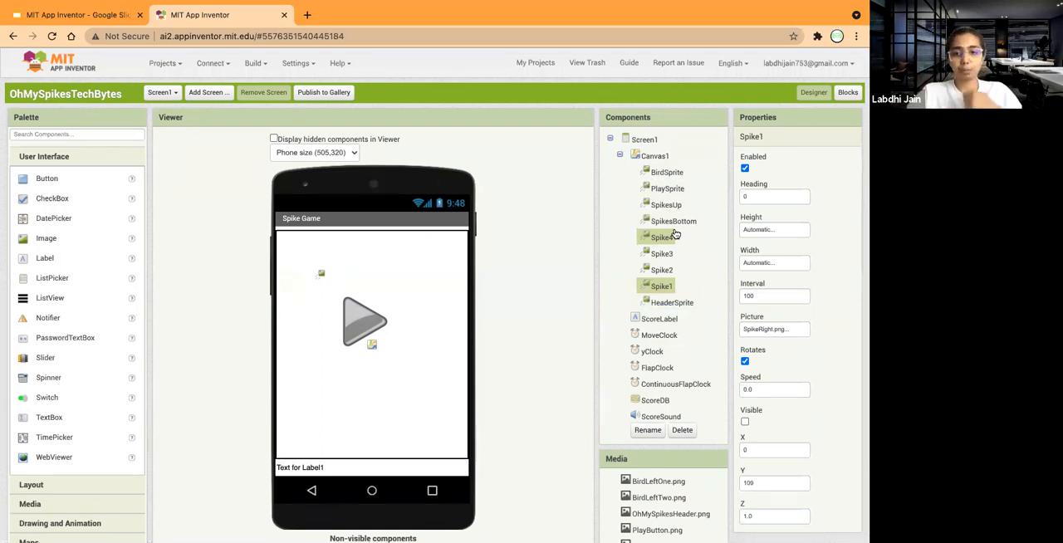
Set HeaderSprite's picture to OhMySpikesHeader.png.
left_click(667, 304)
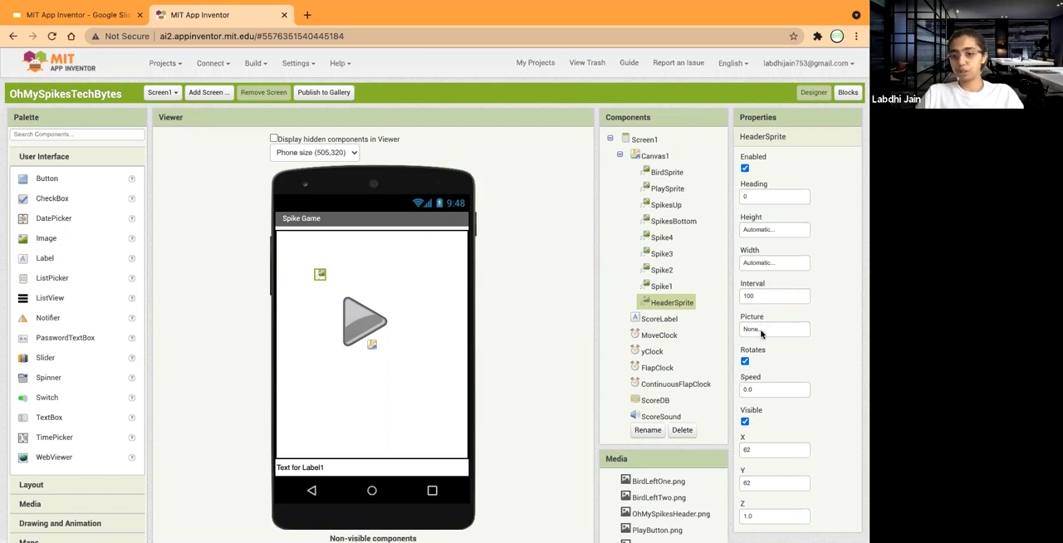
left_click(762, 331)
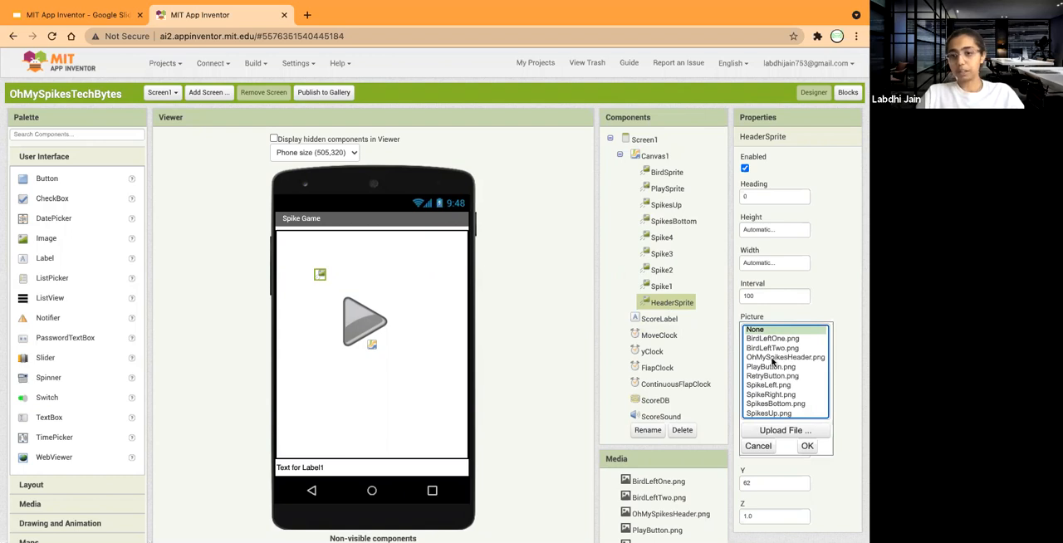
left_click(801, 361)
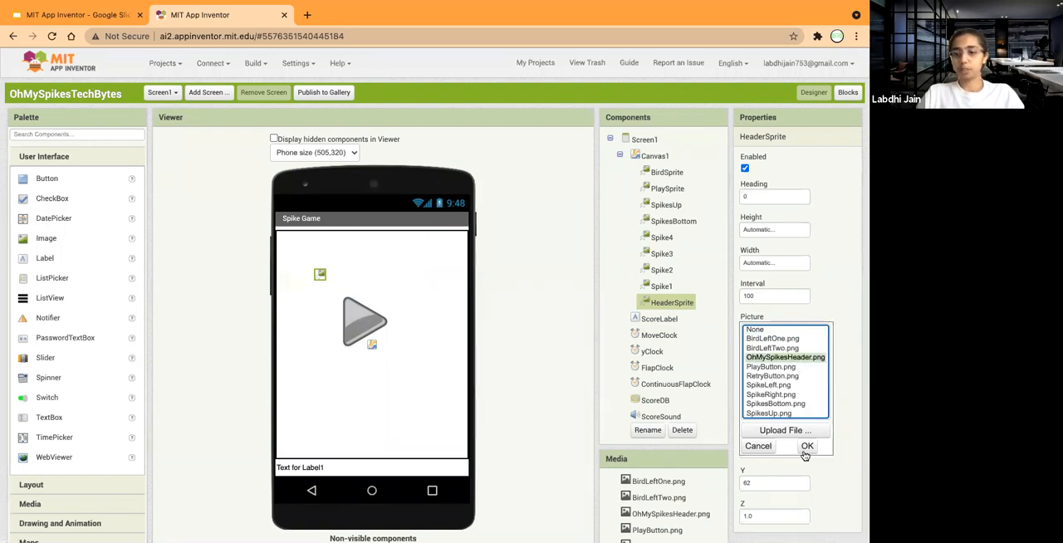
left_click(805, 453)
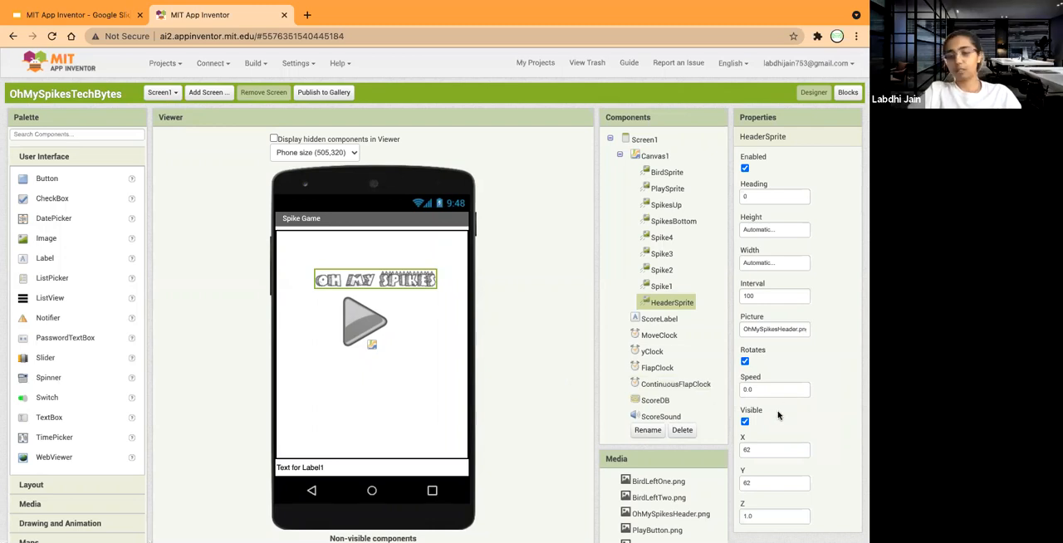
Position HeaderSprite at X 127 and Y 65.
left_click(753, 450)
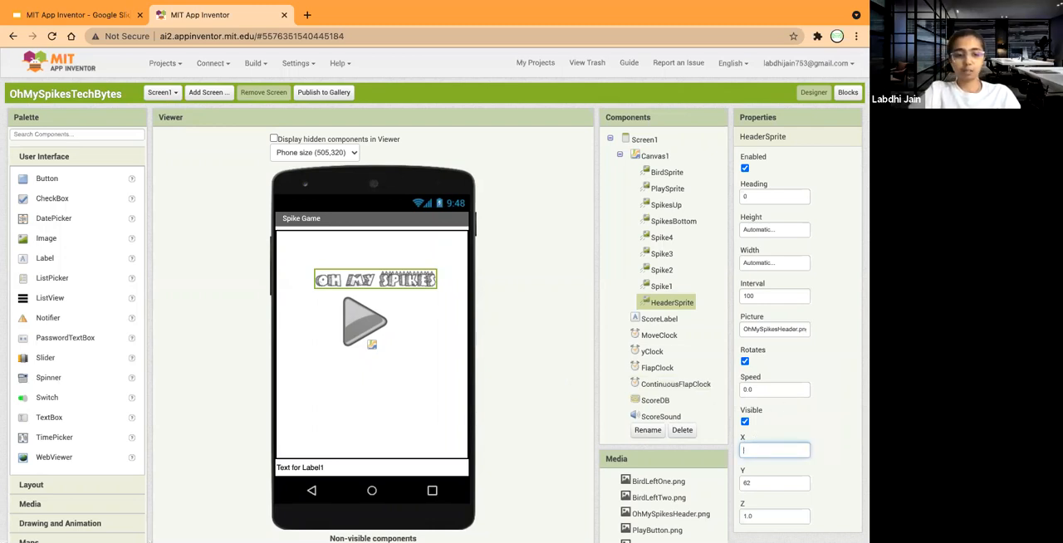
left_click(752, 482)
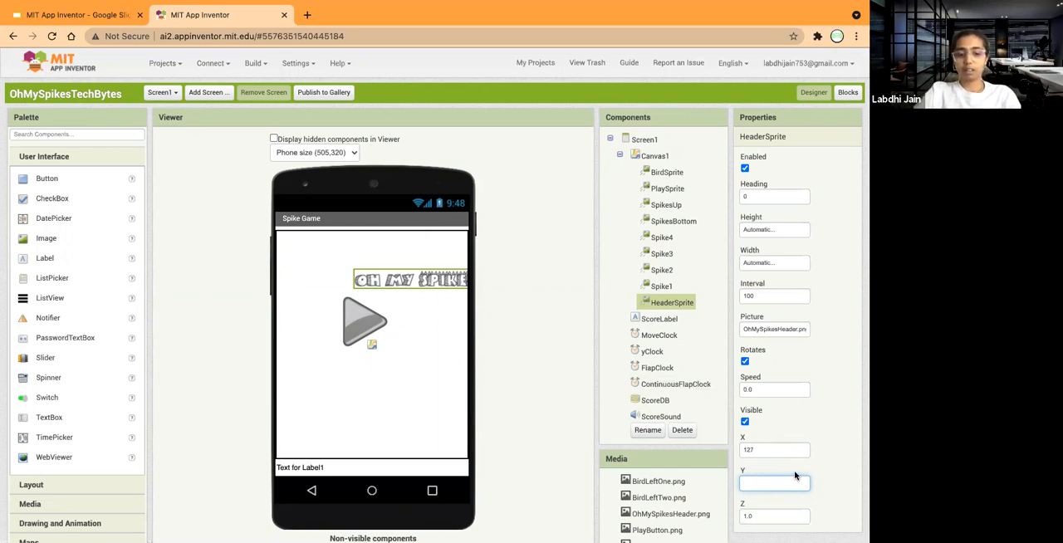
type("5")
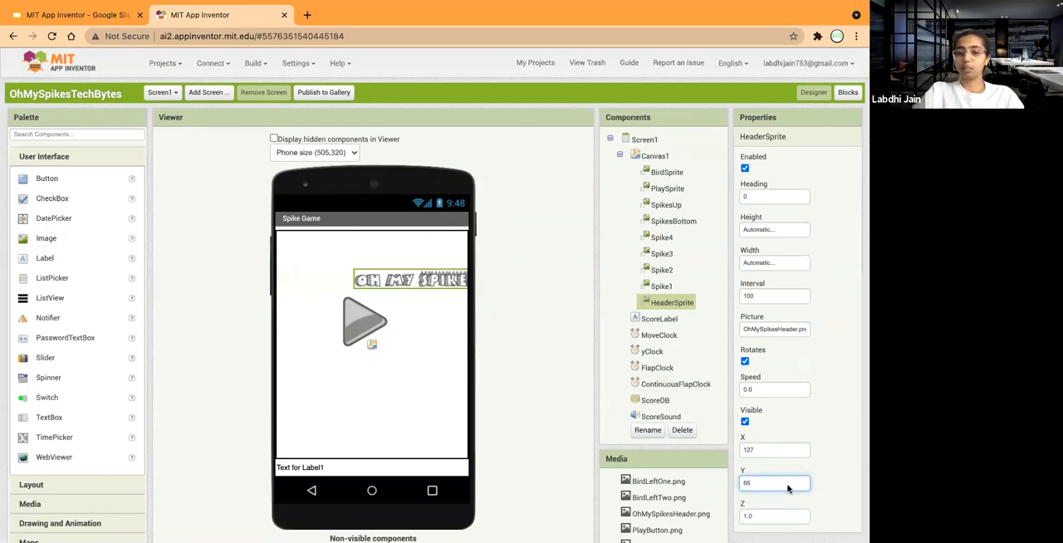
key("Tab")
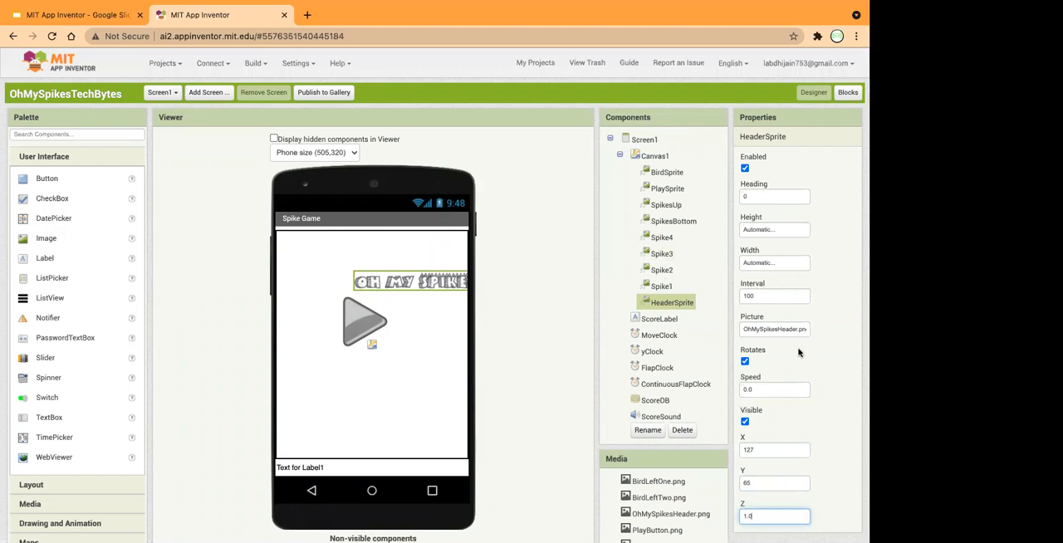
left_click(825, 473)
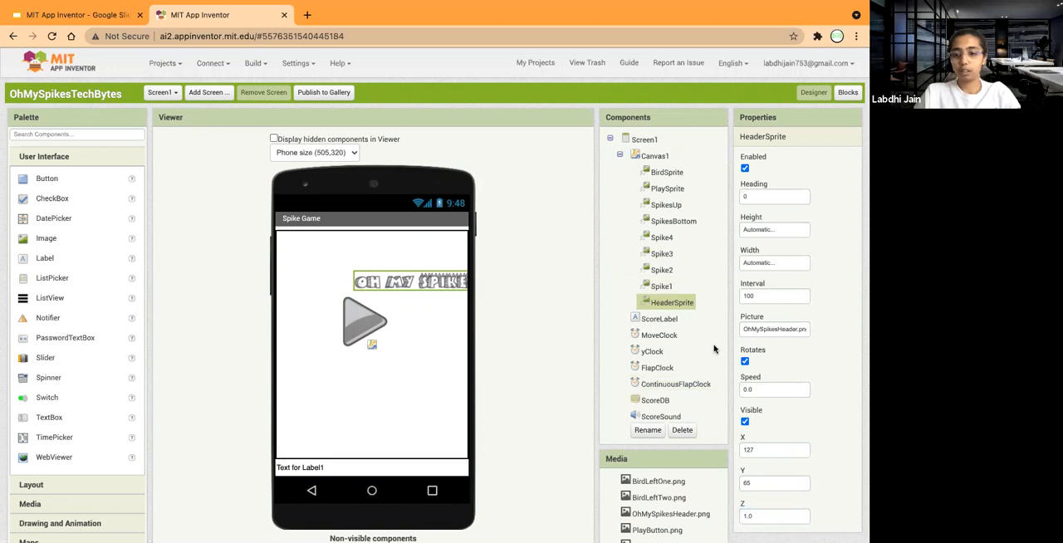
Give ScoreLabel a blue background color and make its font bold.
left_click(662, 320)
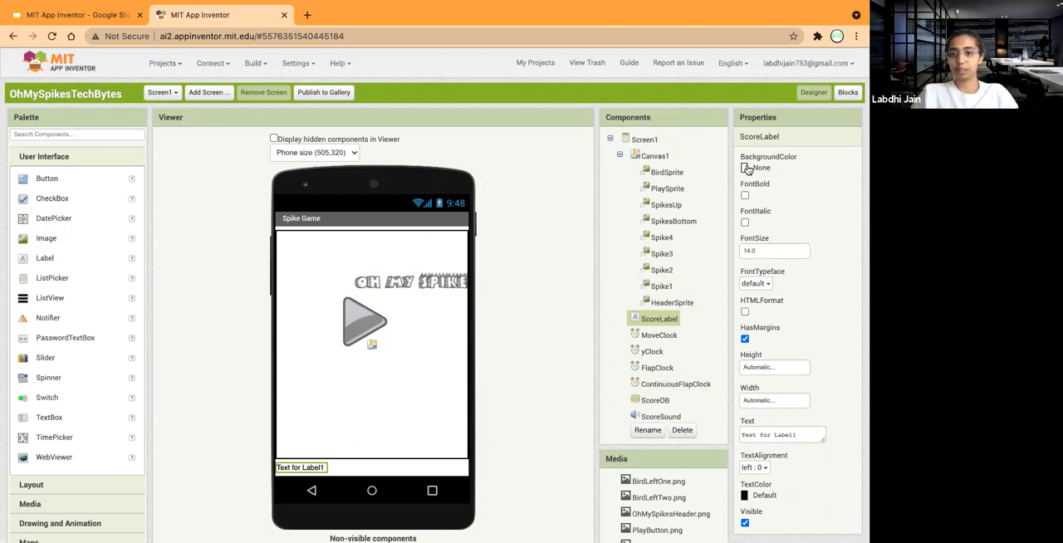
left_click(748, 169)
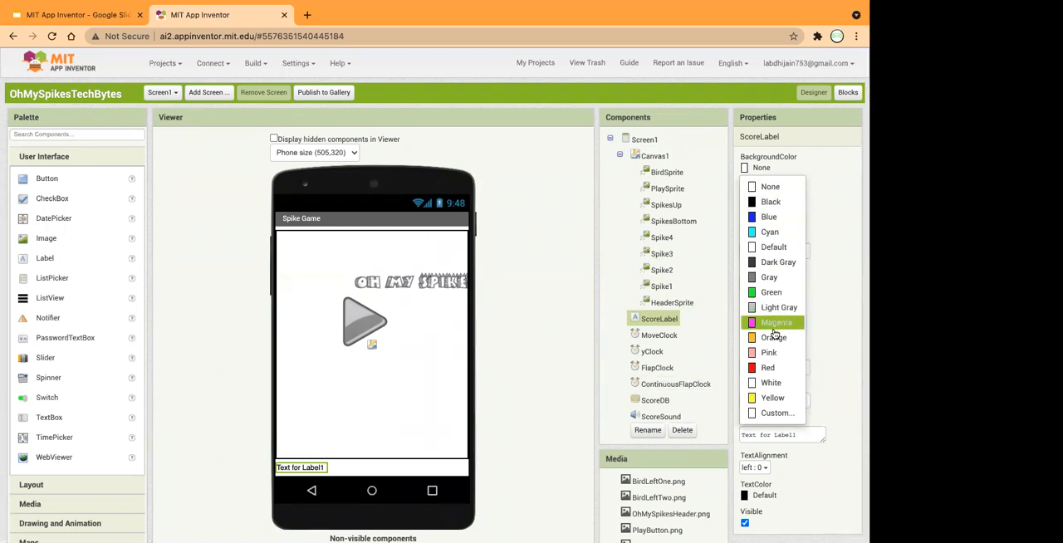
left_click(771, 217)
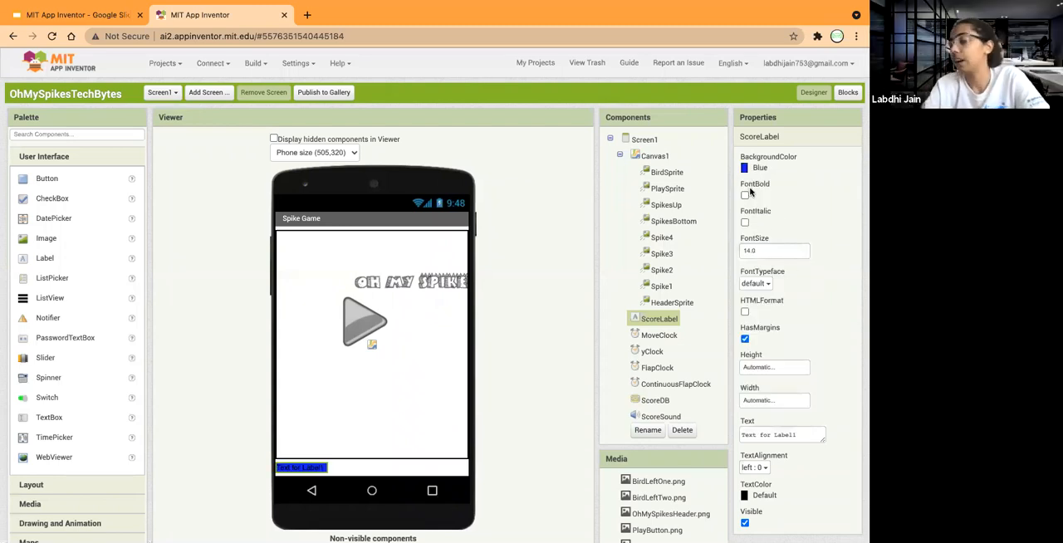
left_click(744, 196)
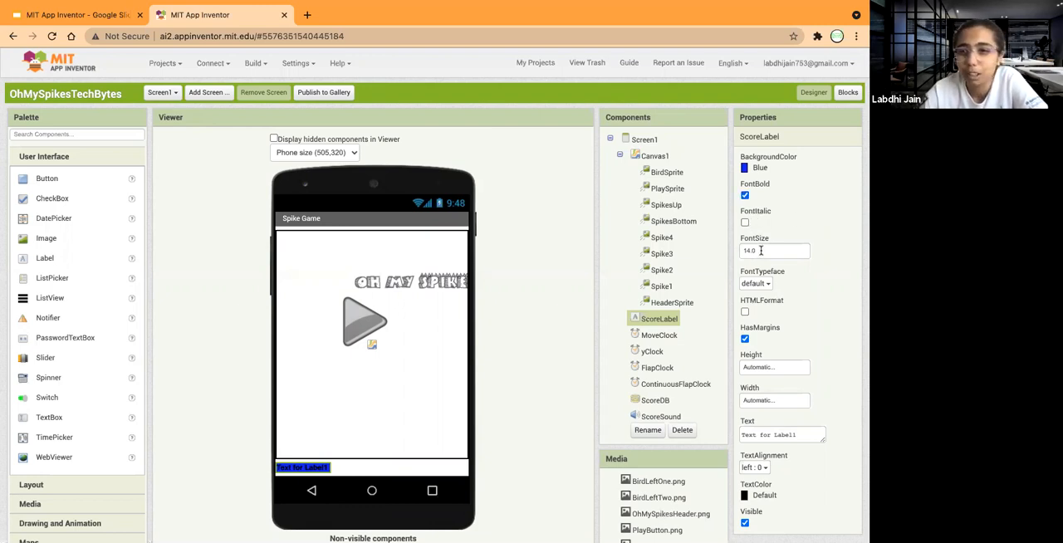
Set ScoreLabel's font size to 20 and turn off its margins, keeping the default typeface.
left_click(749, 250)
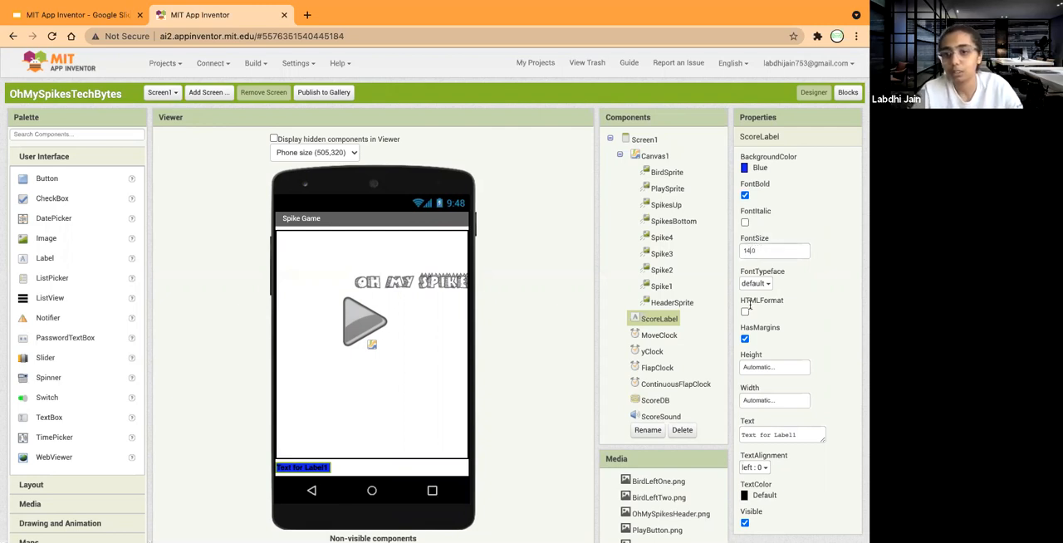
type("10")
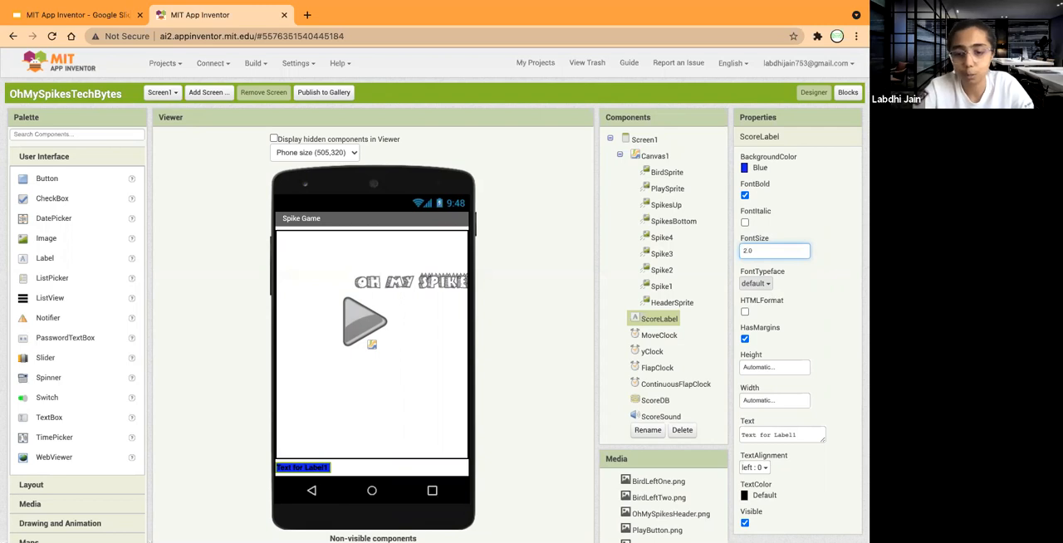
key("Return")
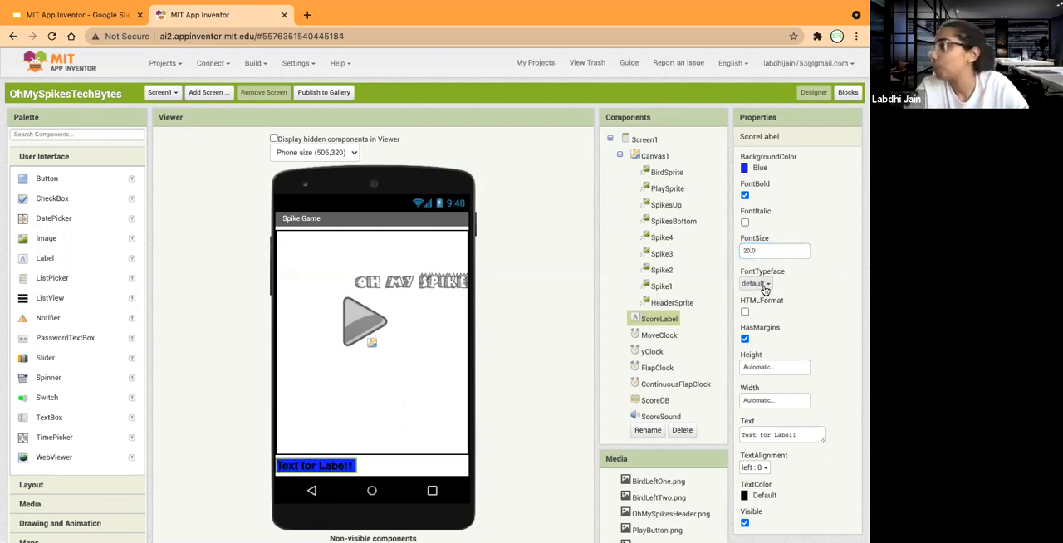
left_click(759, 284)
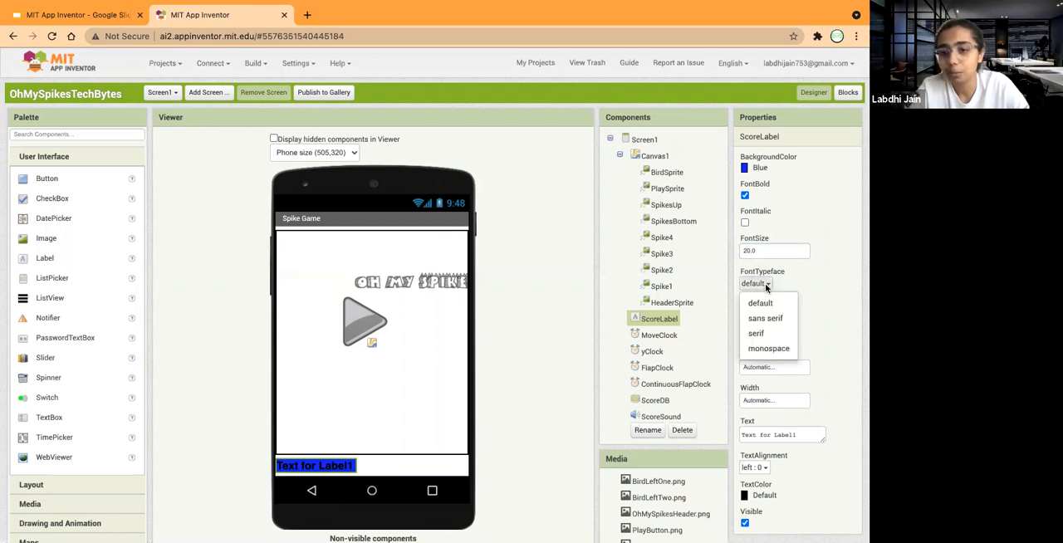
left_click(799, 286)
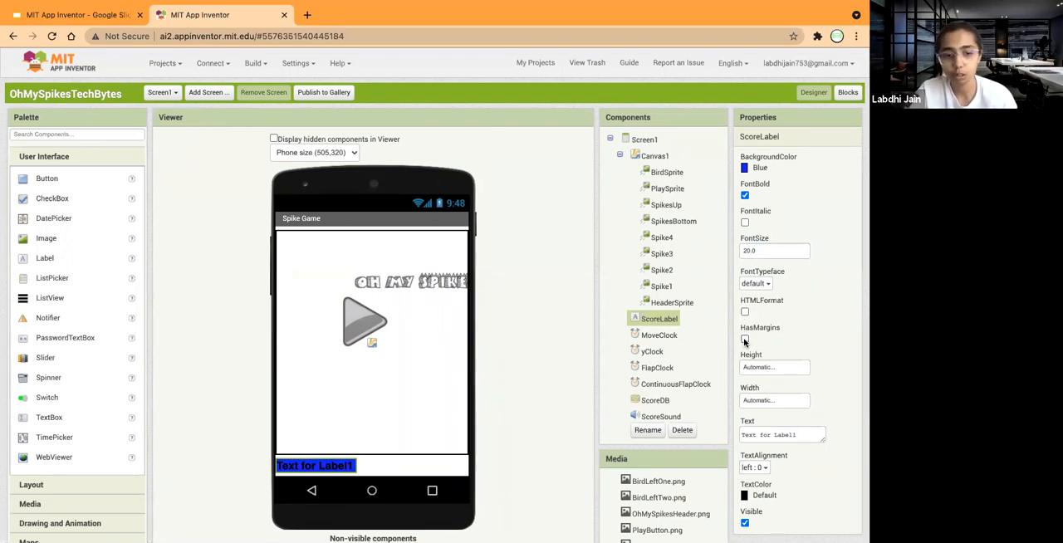
left_click(744, 340)
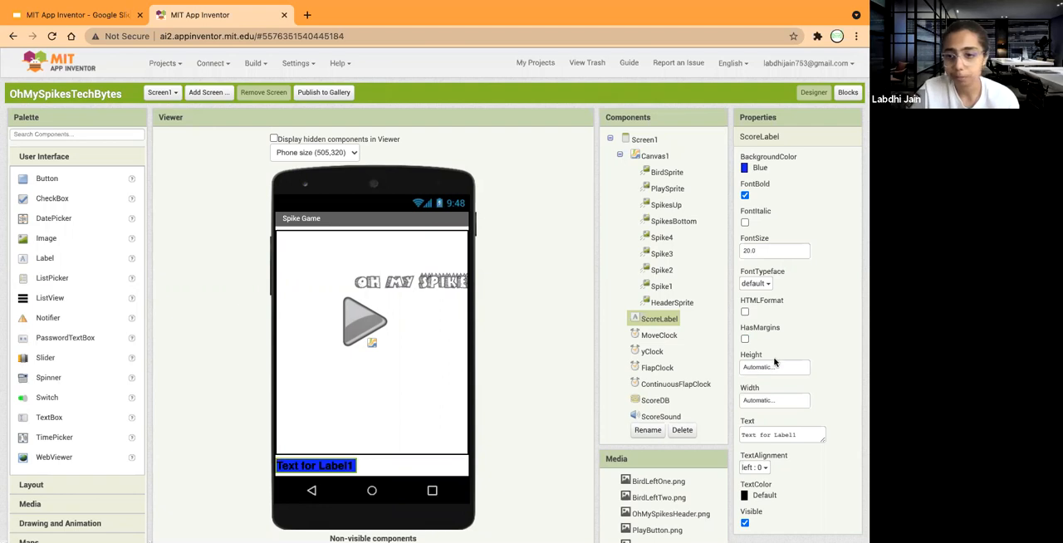
scroll(771, 357, "down", 1)
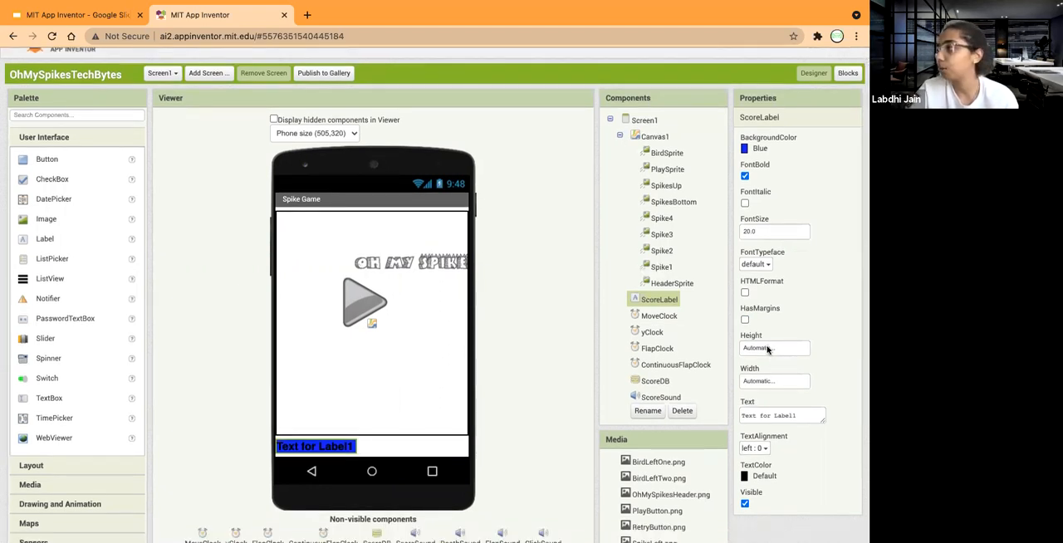
left_click(768, 348)
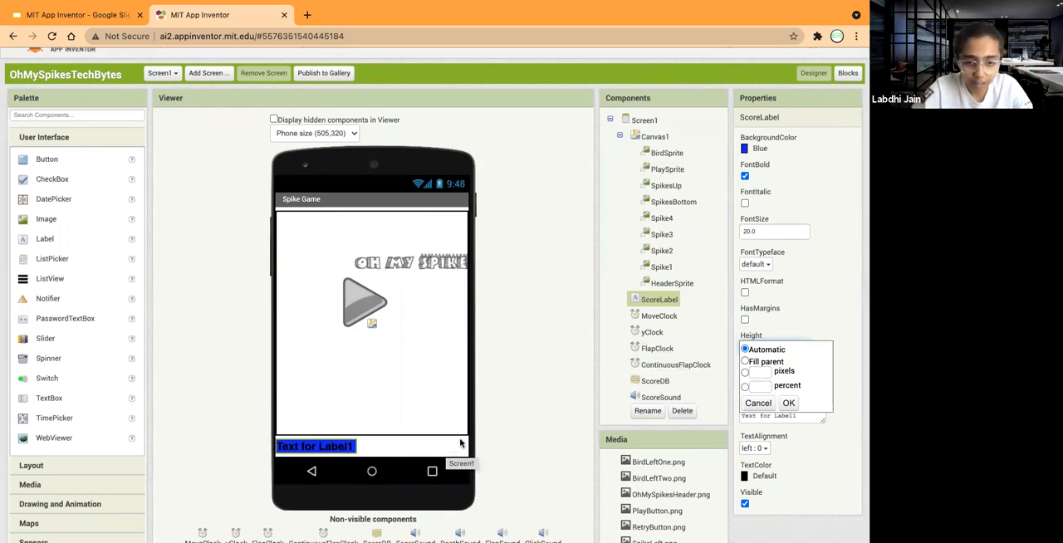
left_click(289, 442)
left_click(457, 463)
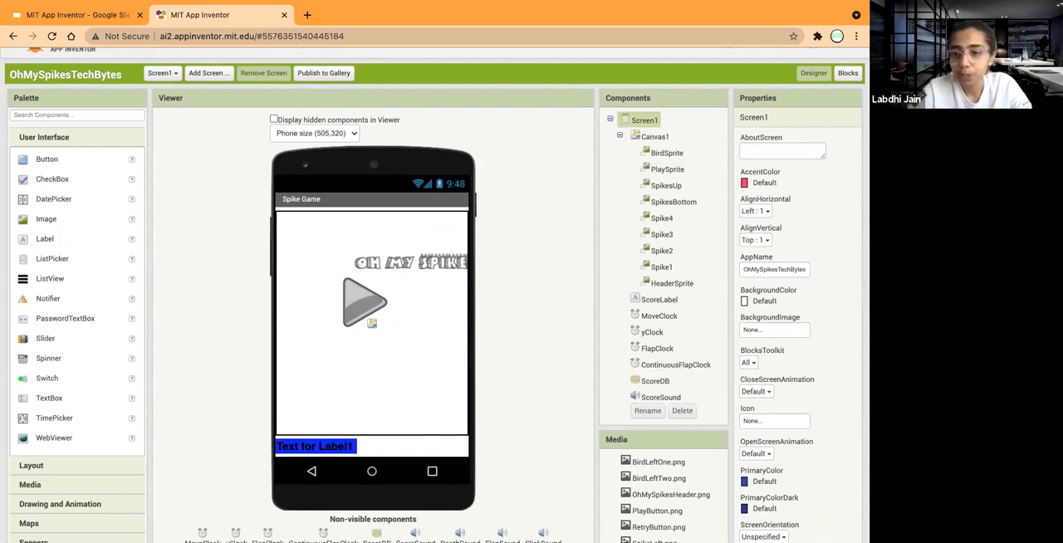
Set ScoreLabel's height to 10 percent and its width to Fill parent.
left_click(665, 300)
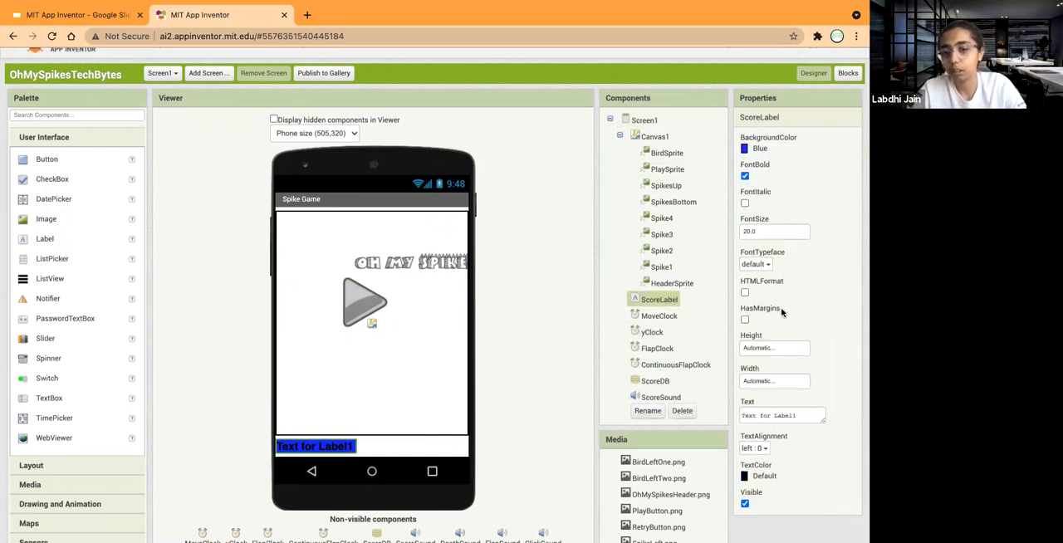
left_click(774, 348)
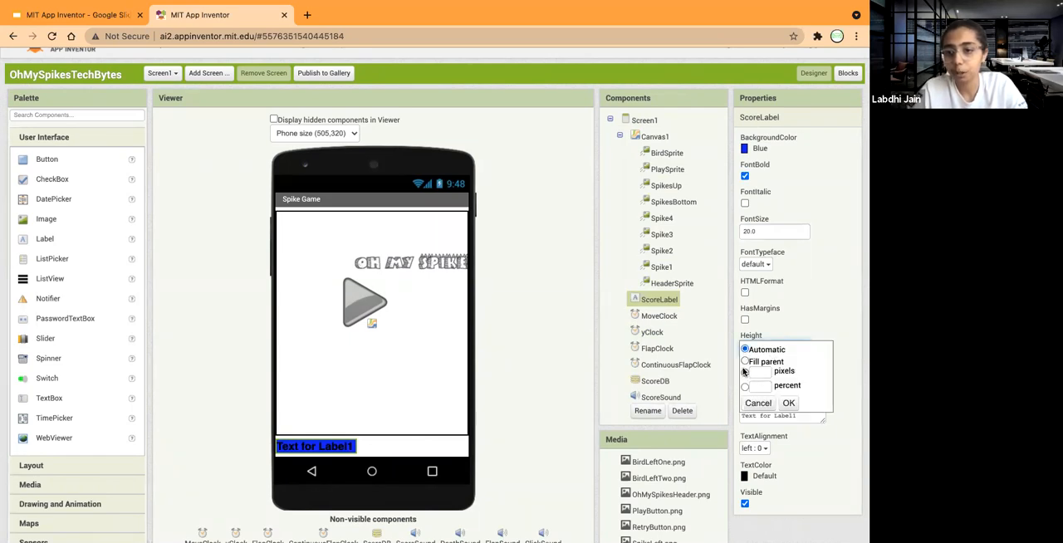
left_click(745, 388)
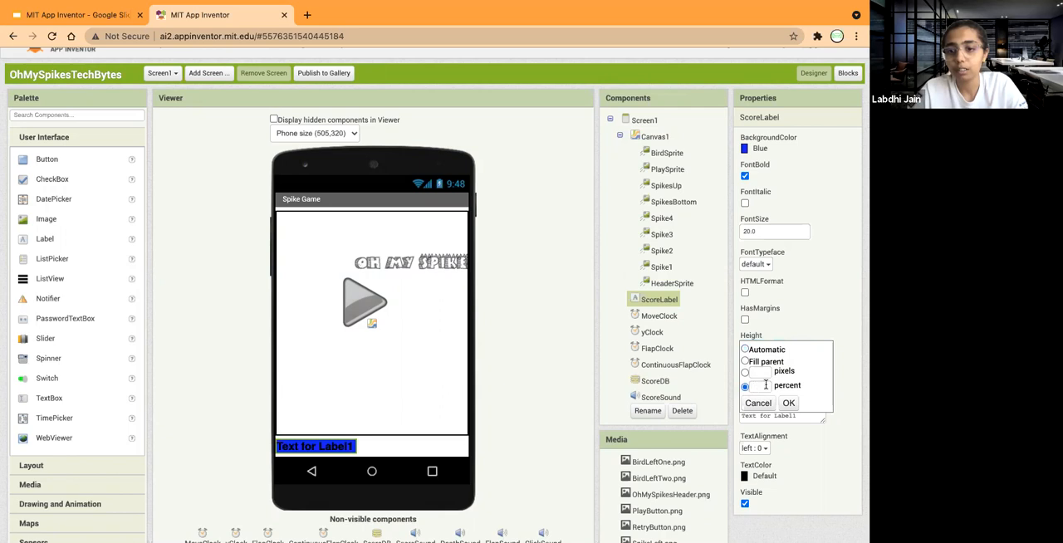
left_click(767, 386)
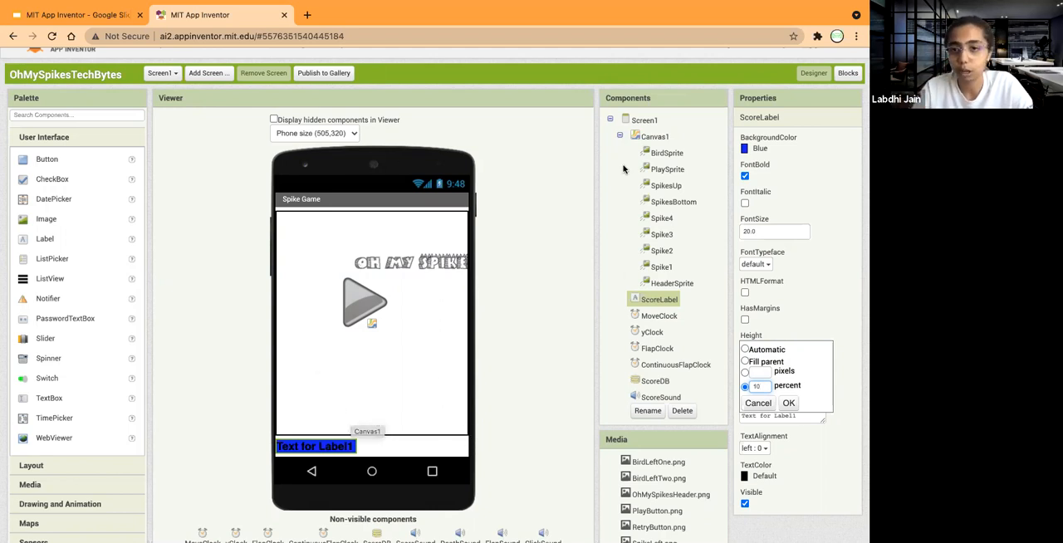
left_click(788, 404)
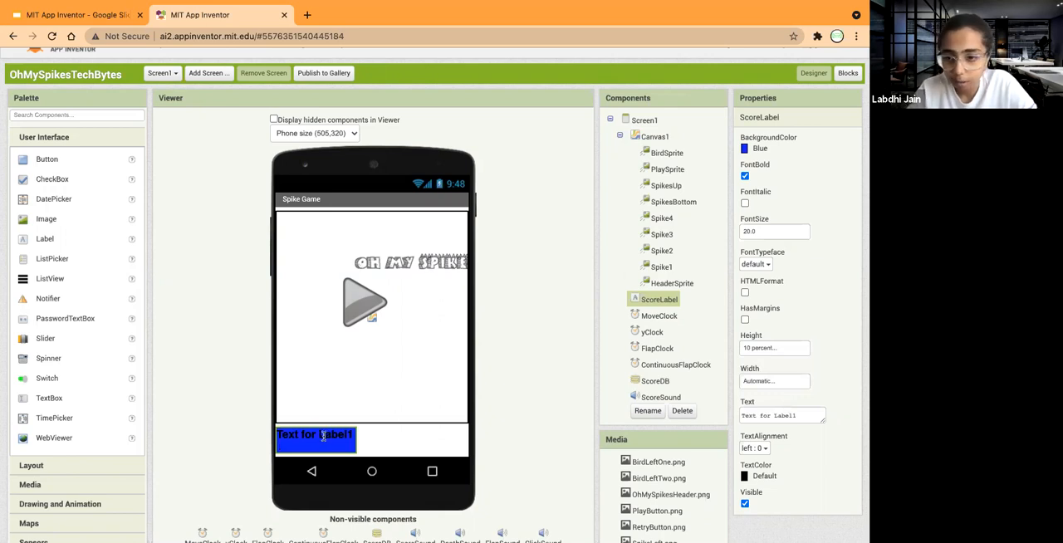
left_click(779, 380)
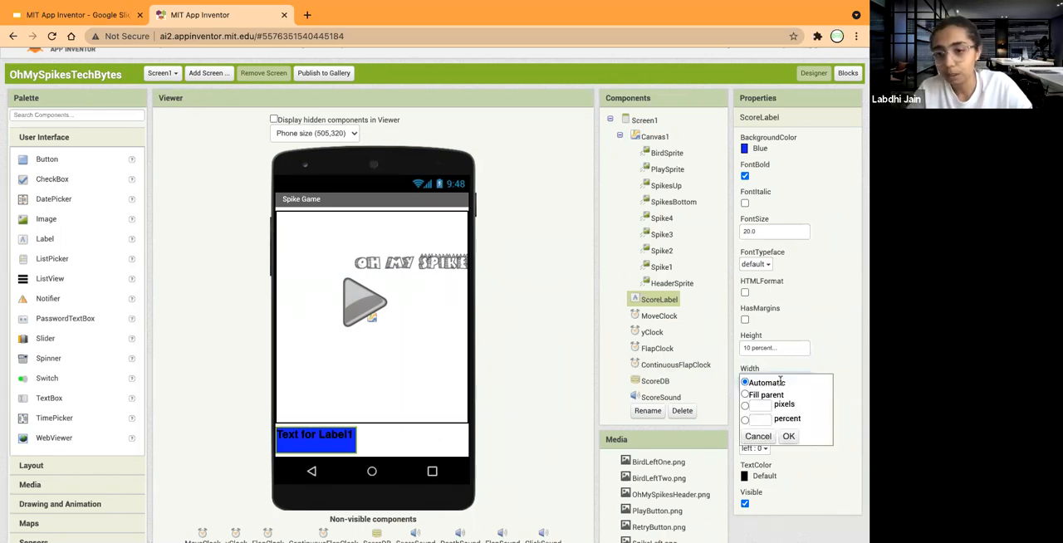
left_click(745, 395)
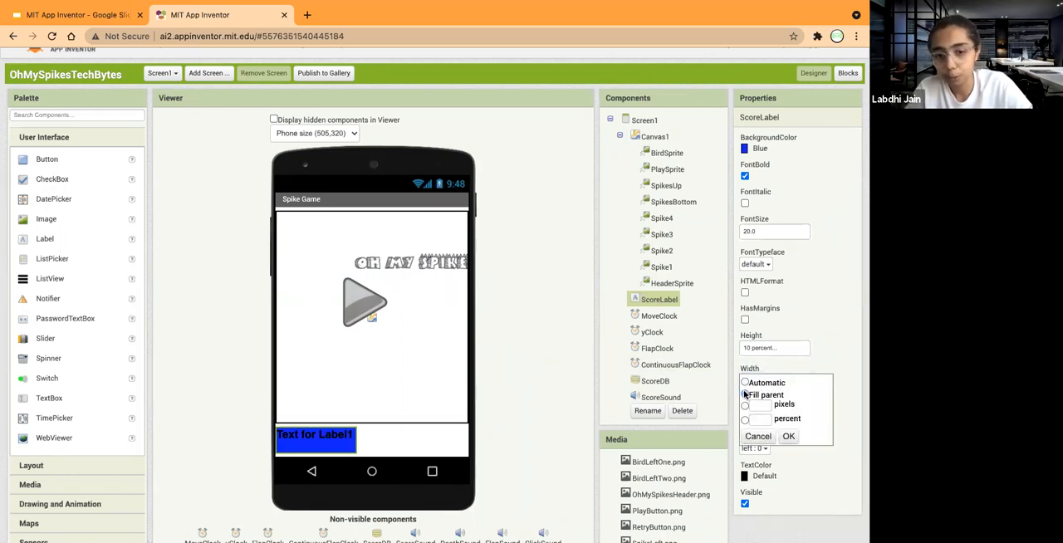
left_click(788, 436)
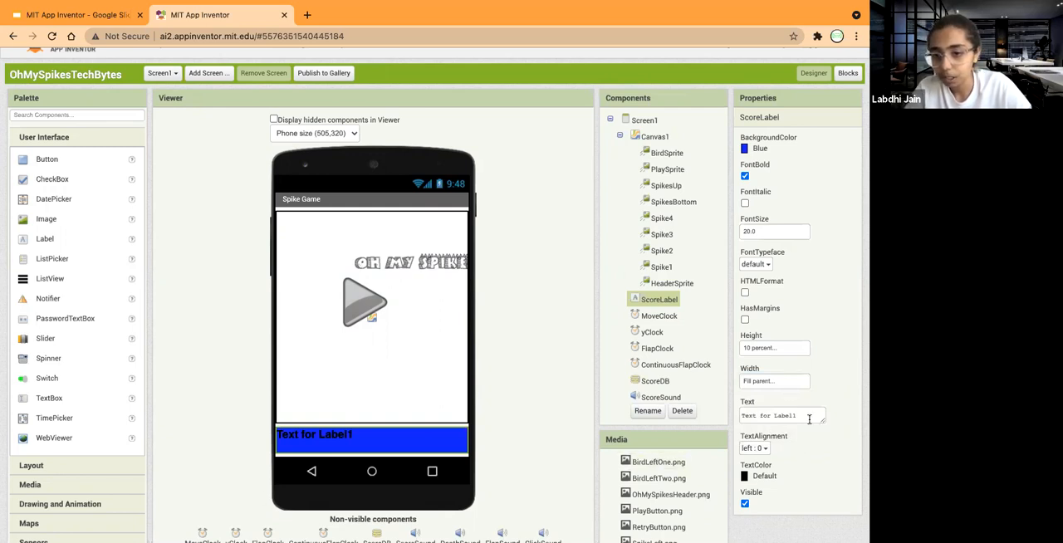
Replace ScoreLabel's placeholder text with 0.
left_click_drag(804, 417, 648, 409)
type("0")
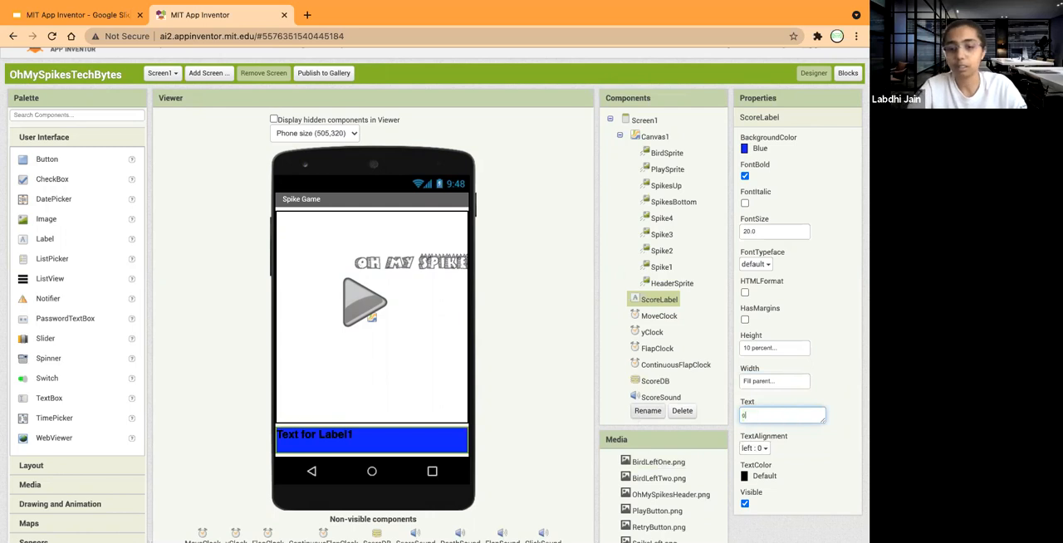
key("Return")
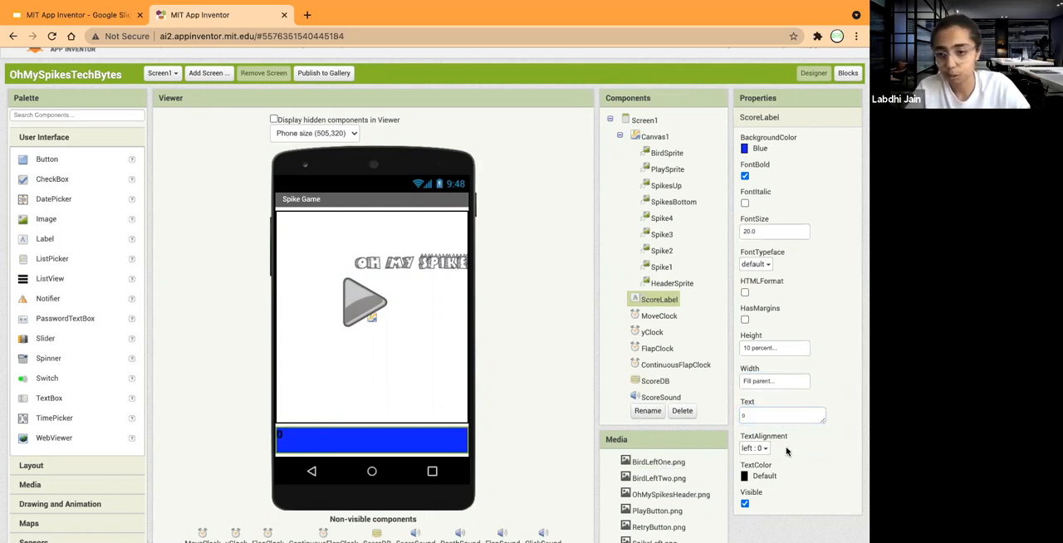
Center ScoreLabel's text and set its text color to white.
left_click(765, 449)
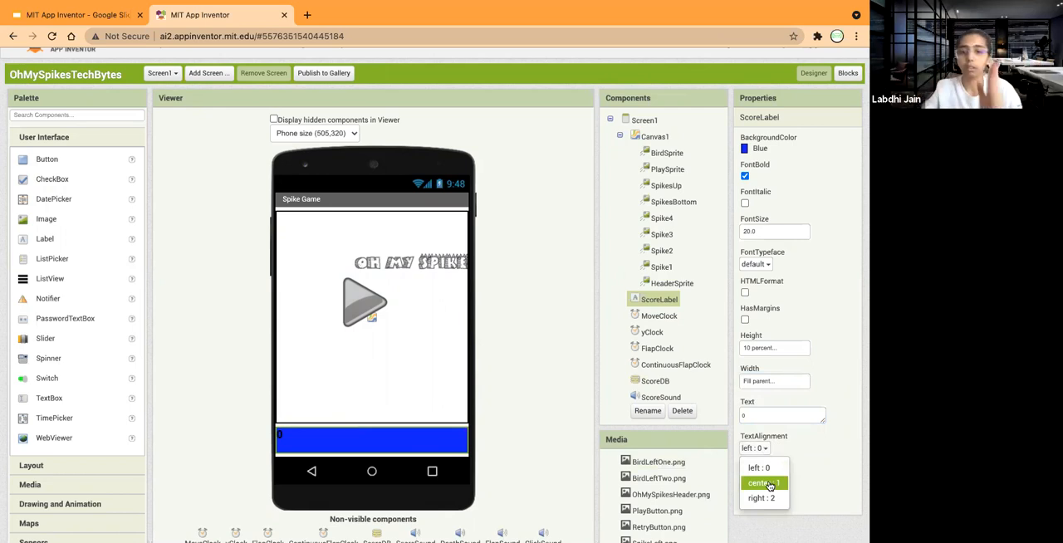
left_click(770, 485)
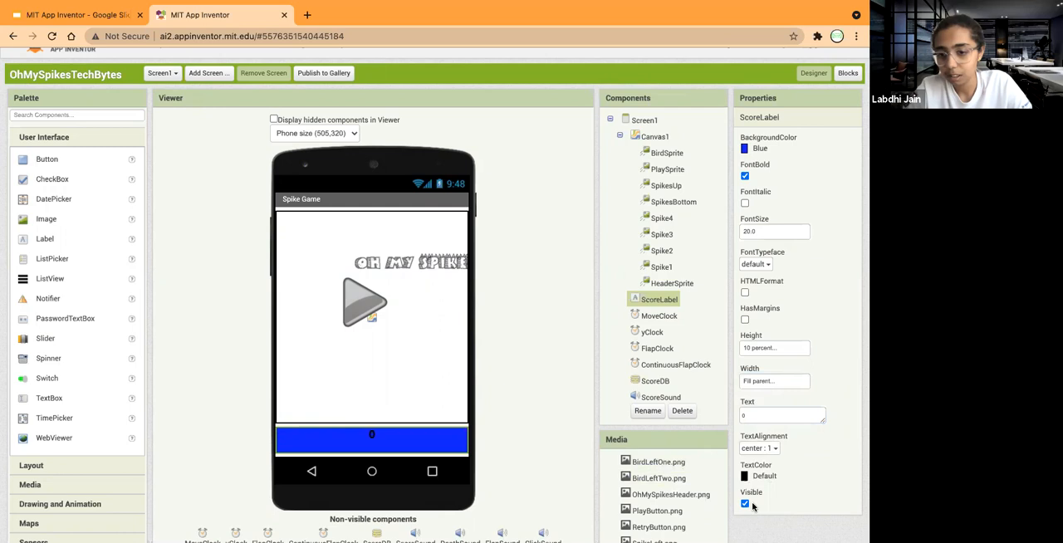
left_click(766, 478)
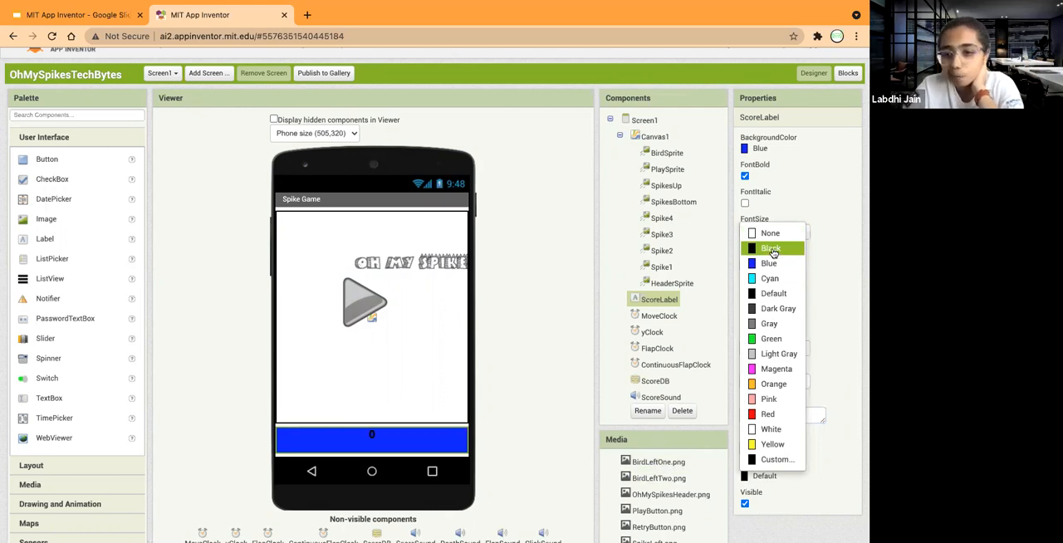
left_click(771, 430)
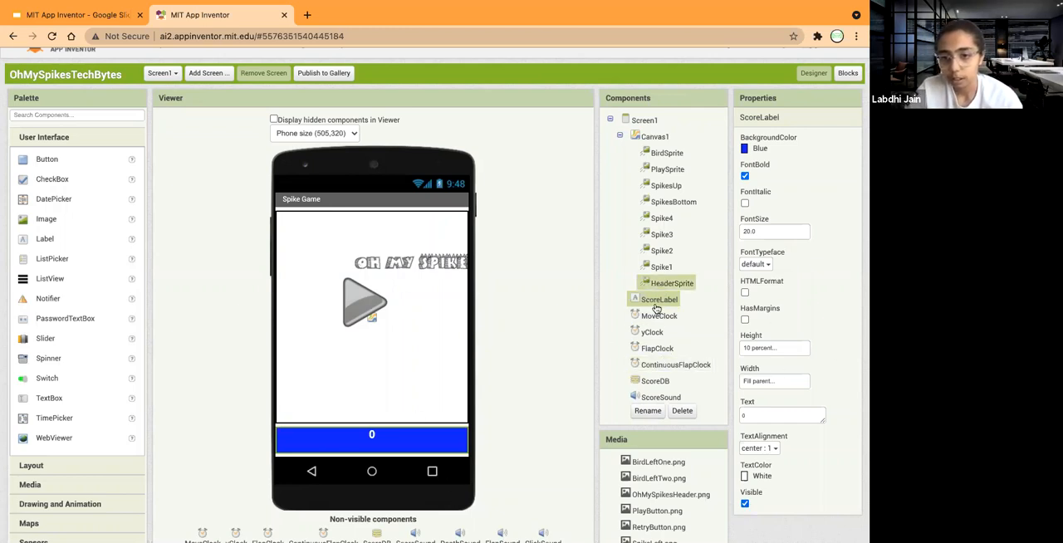
Disable MoveClock's timer and set its timer interval to 300.
left_click(656, 315)
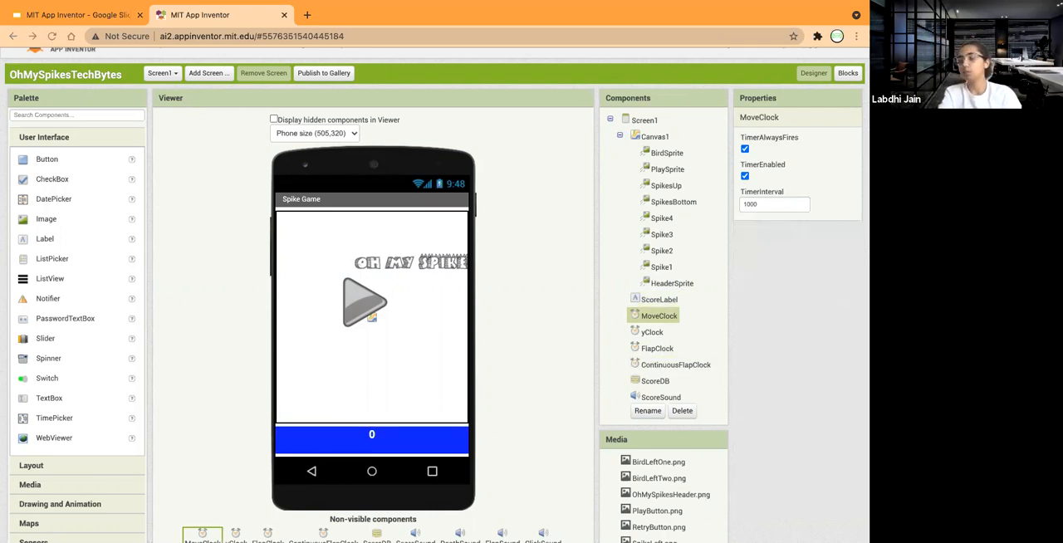
left_click(745, 176)
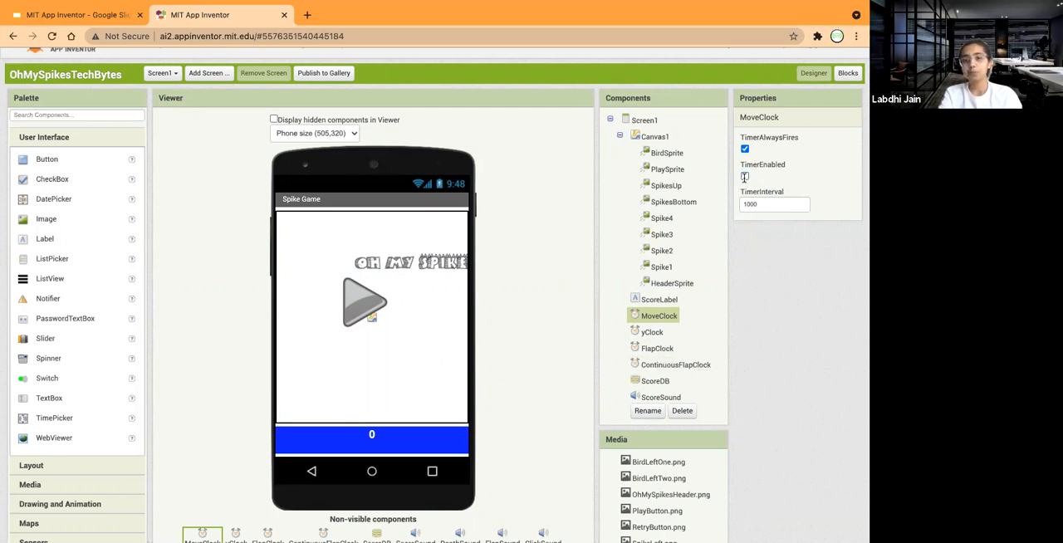
left_click(754, 204)
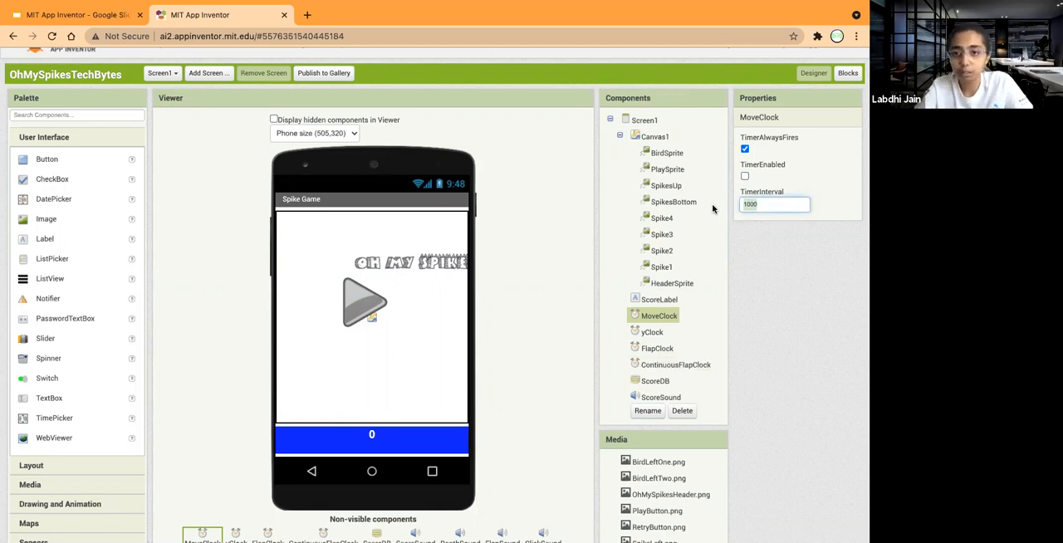
type("300")
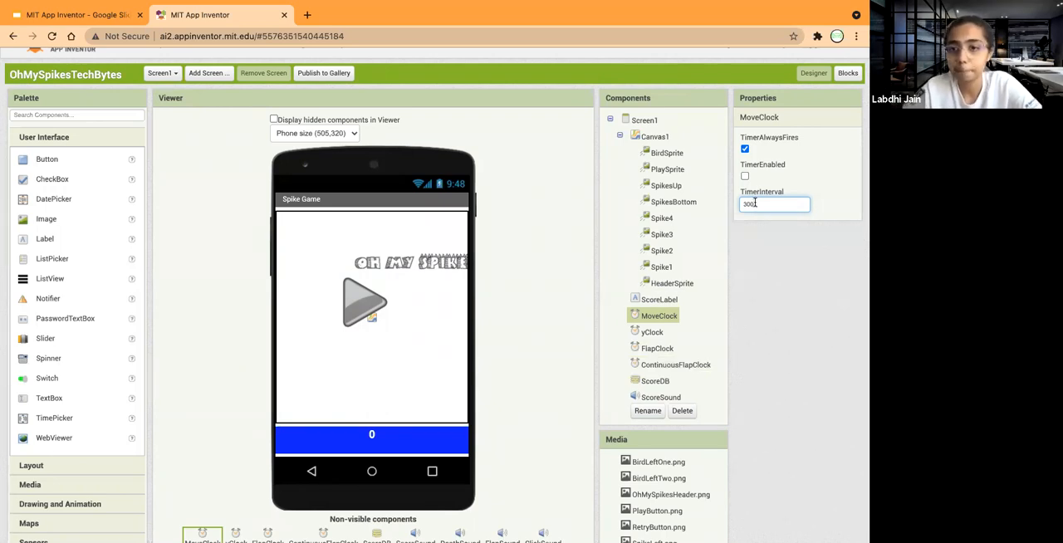
Disable yClock's timer and set its timer interval to 0.
left_click(653, 333)
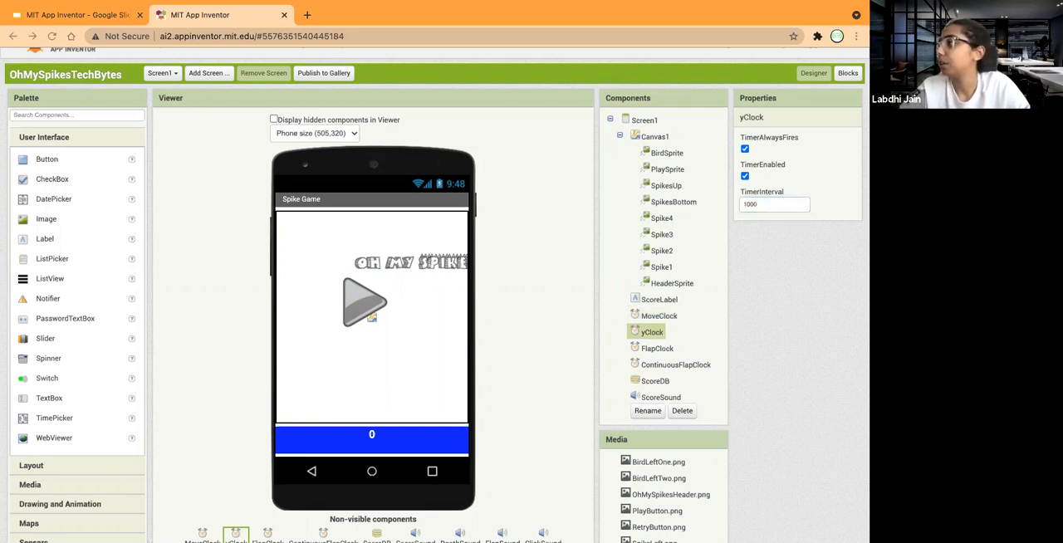
double_click(766, 204)
type("0")
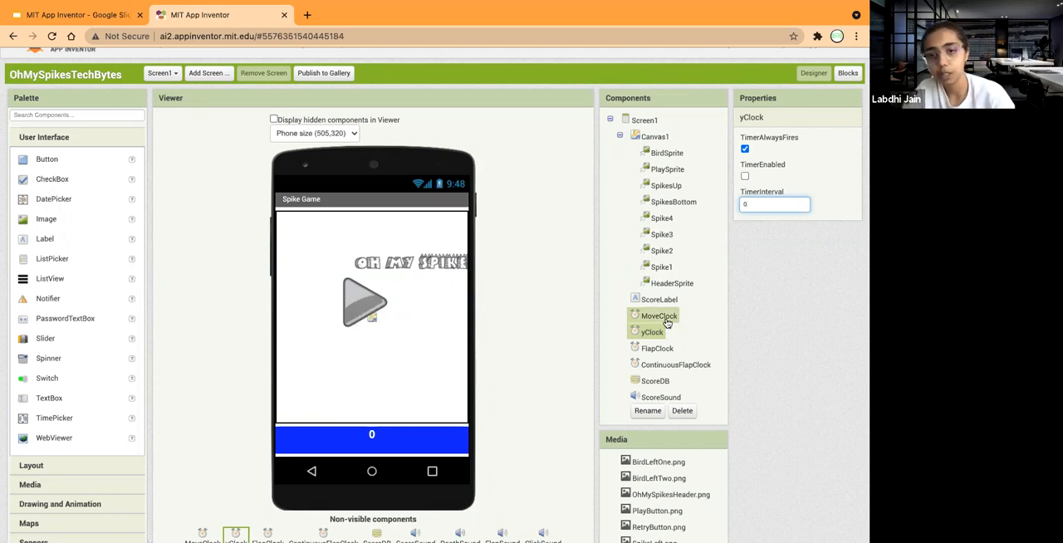
Disable FlapClock's timer, set its timer interval to 100, and check its settings against yClock's.
left_click(655, 349)
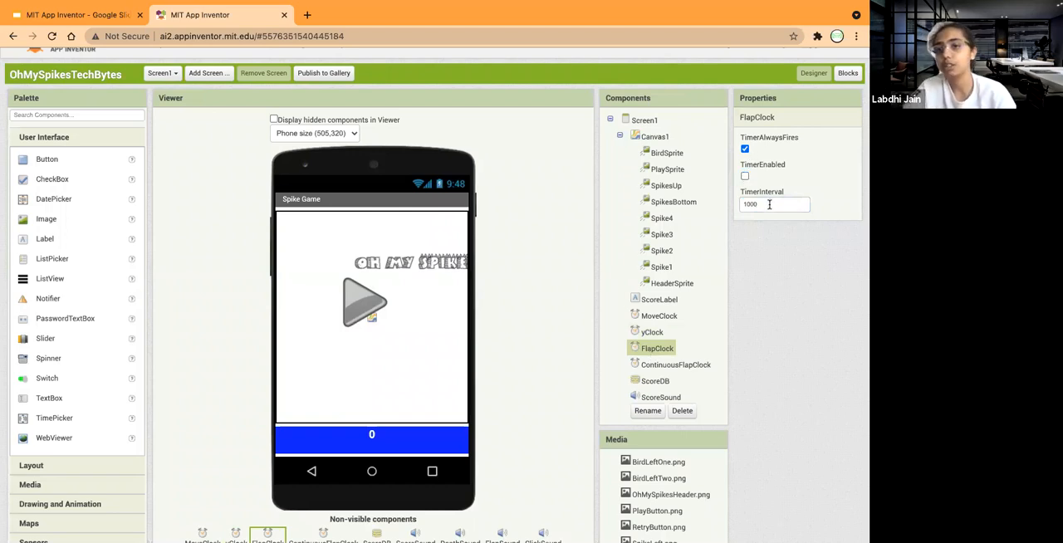
left_click_drag(769, 204, 730, 209)
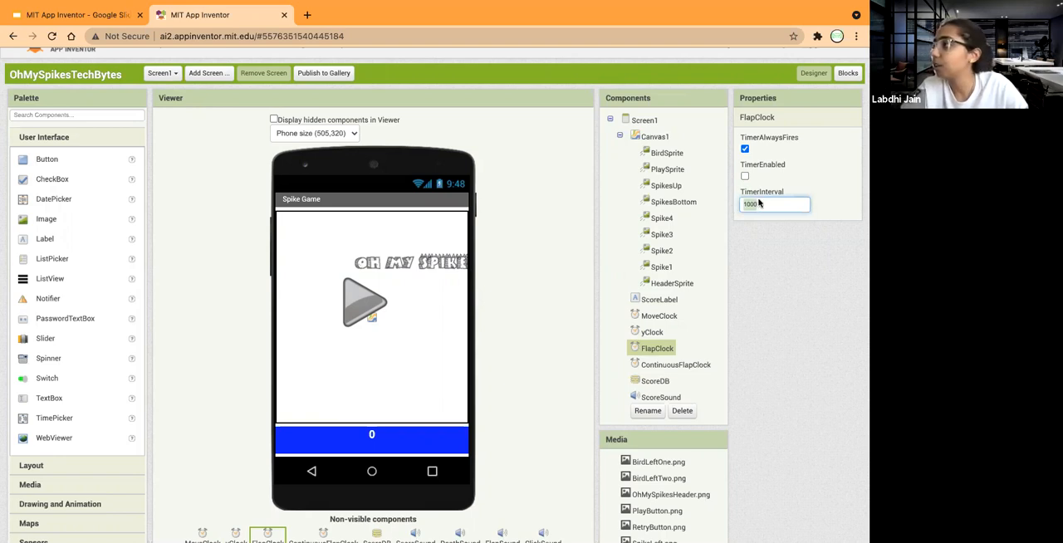
key("Return")
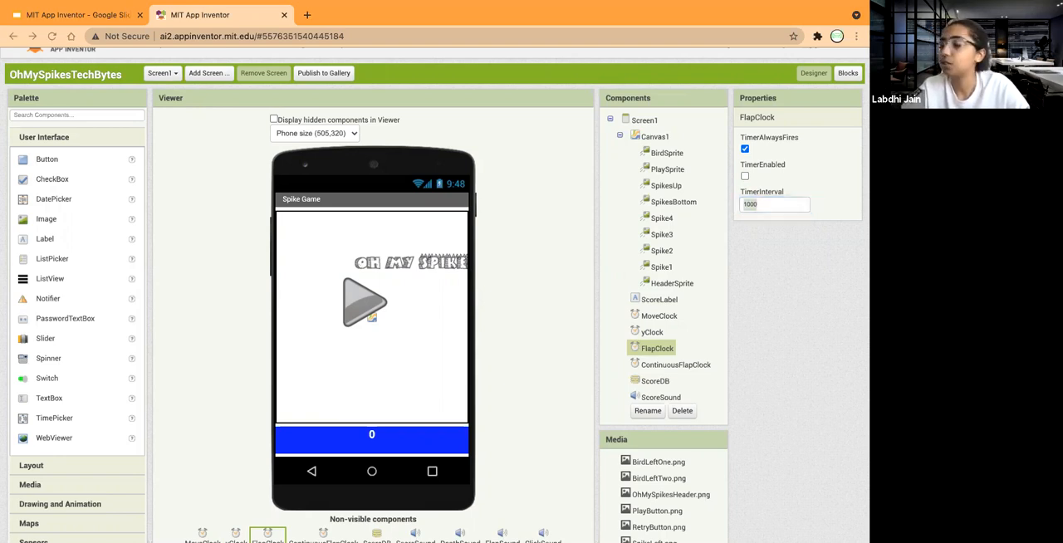
left_click(757, 210)
type("100")
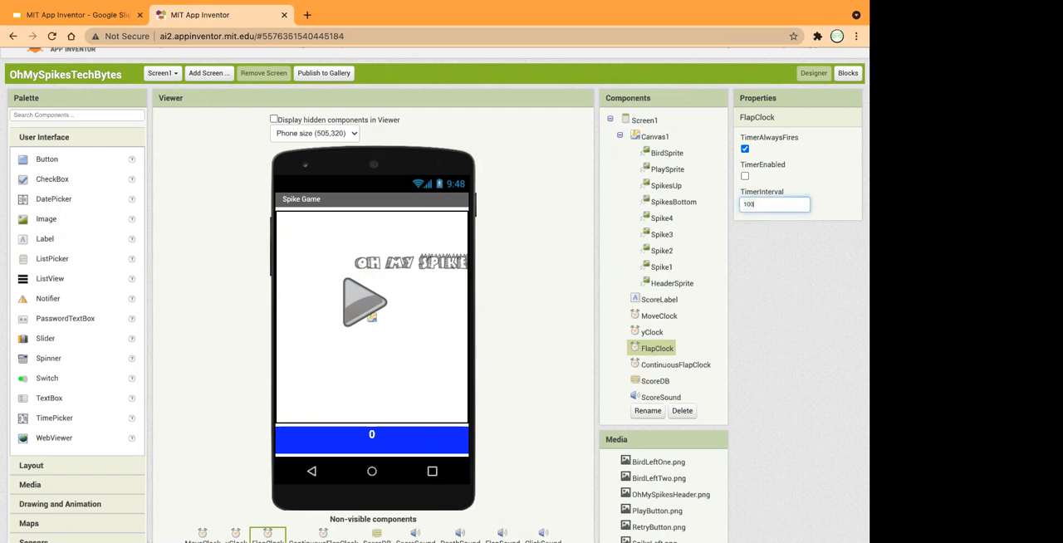
key("Return")
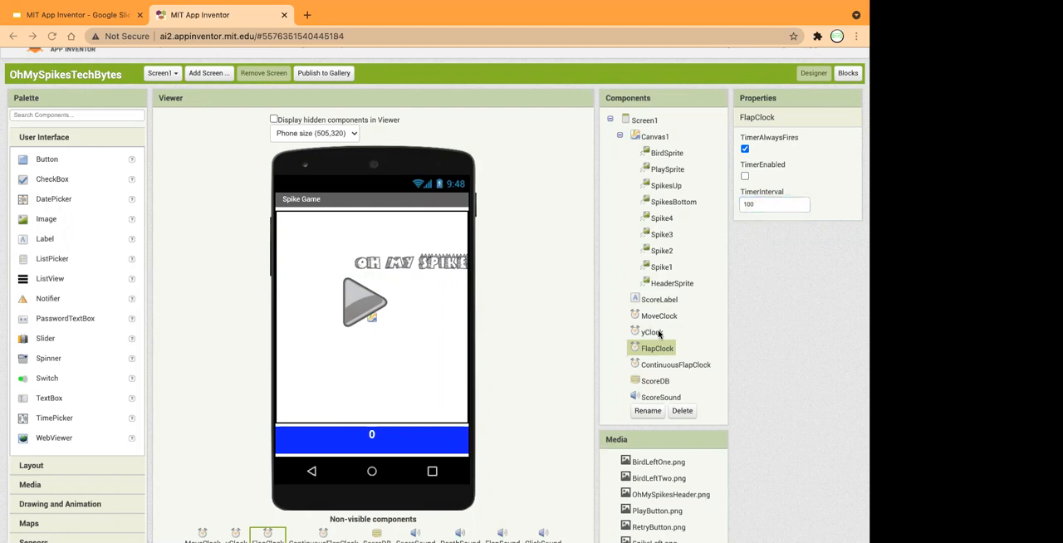
left_click(653, 333)
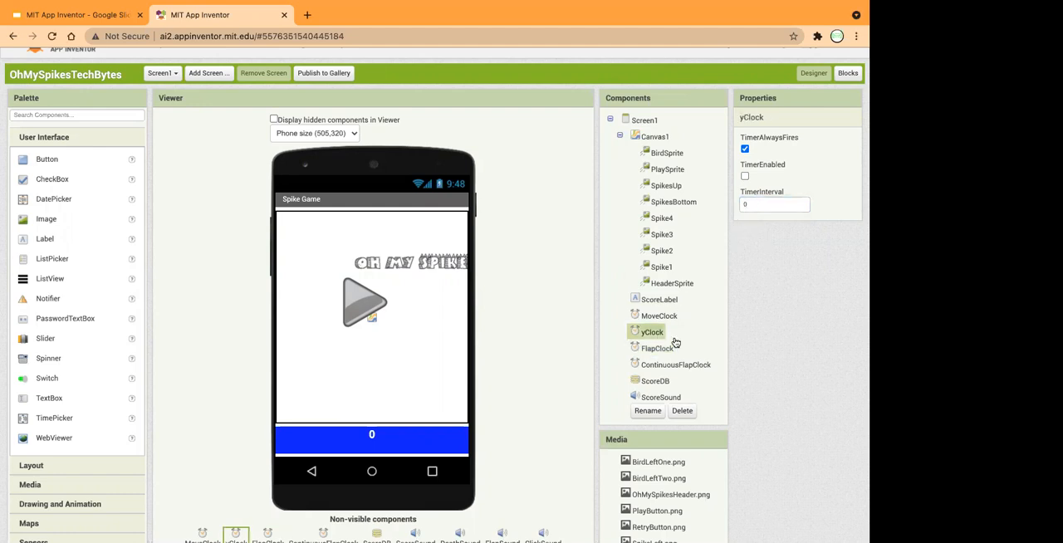
left_click(661, 353)
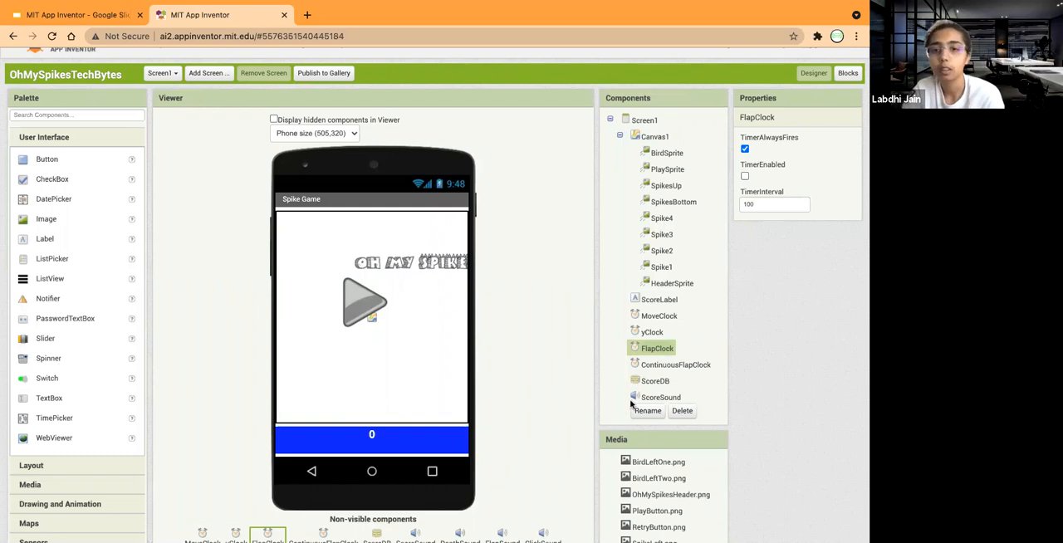
Disable ContinuousFlapClock's timer and set its timer interval to 300.
left_click(654, 366)
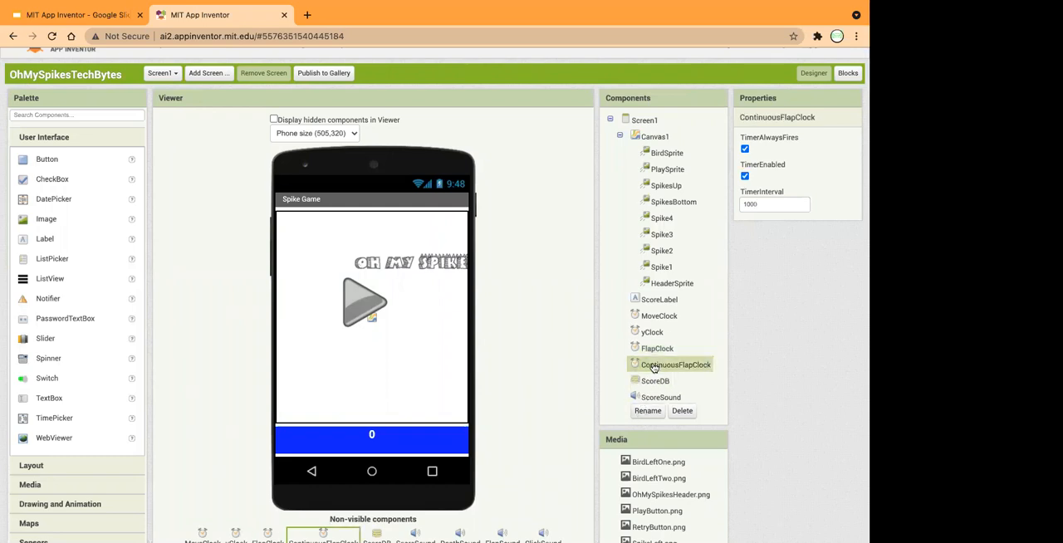
left_click(745, 175)
left_click(650, 351)
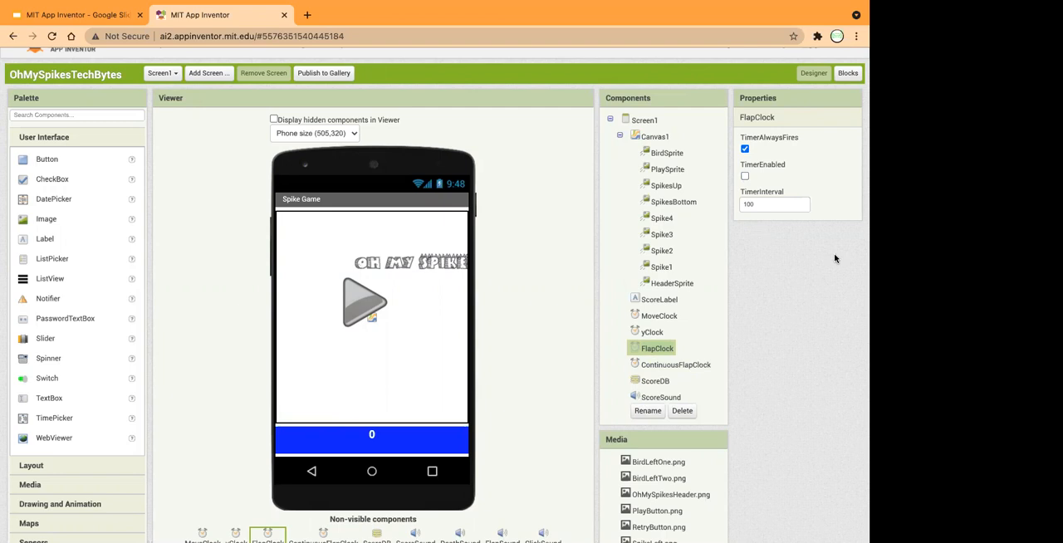
left_click(671, 367)
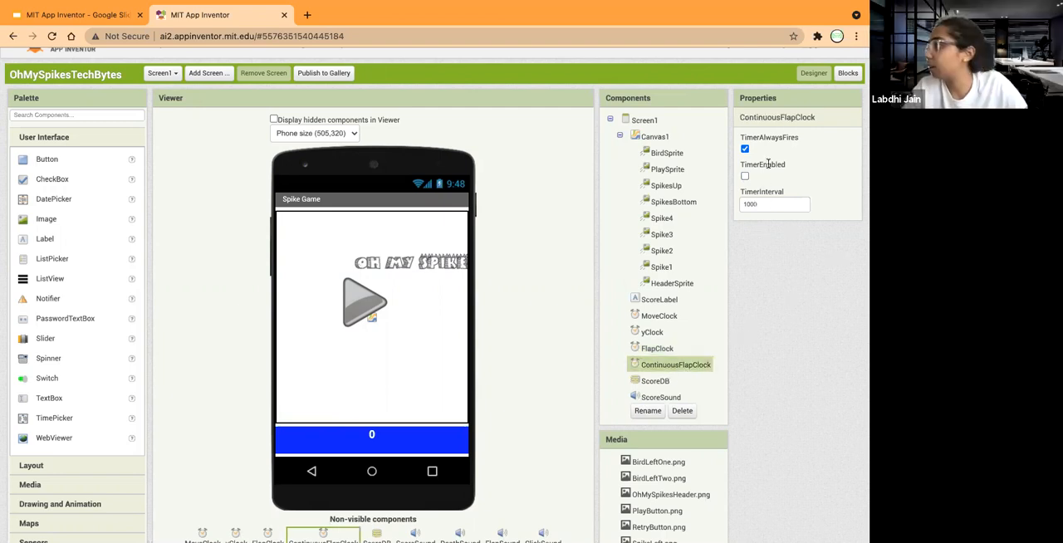
left_click(749, 203)
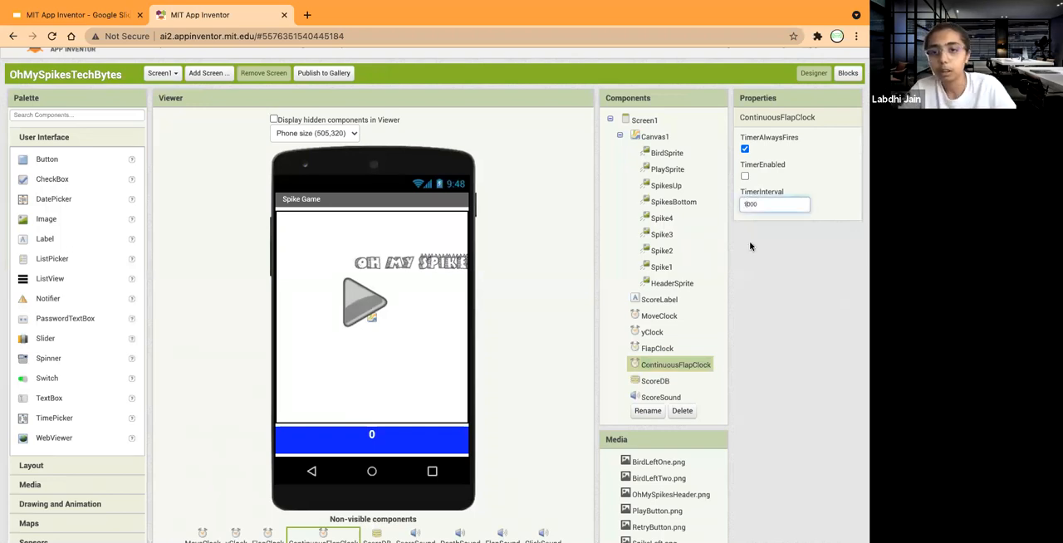
type("300")
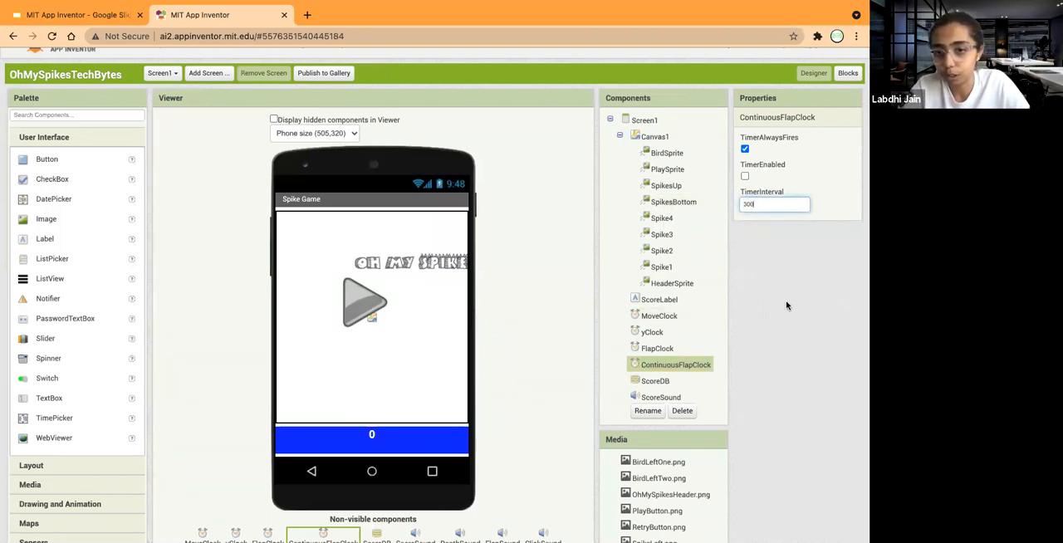
Show the properties of the ScoreDB component to check its namespace.
scroll(688, 344, "down", 3)
scroll(688, 344, "down", 2)
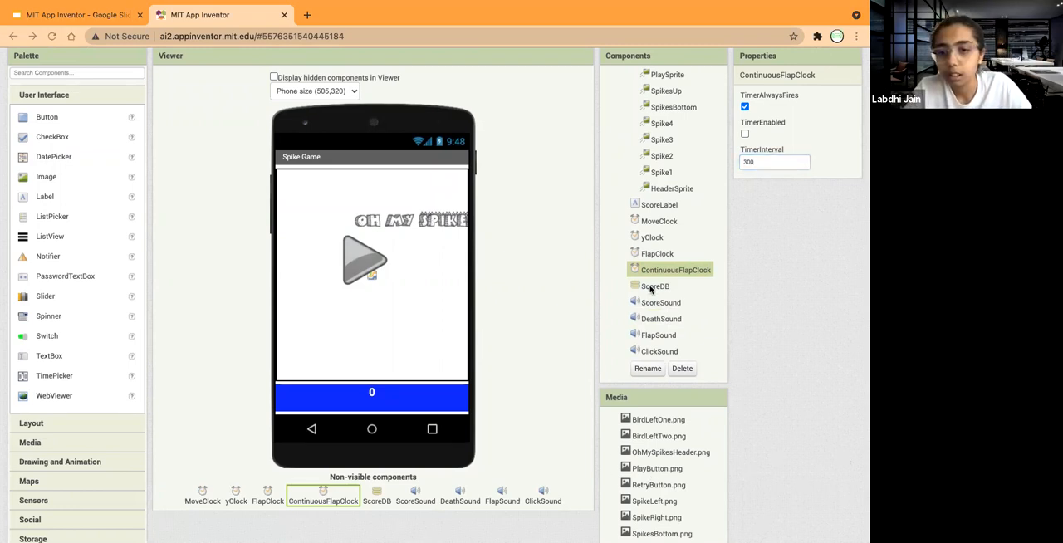
left_click(653, 289)
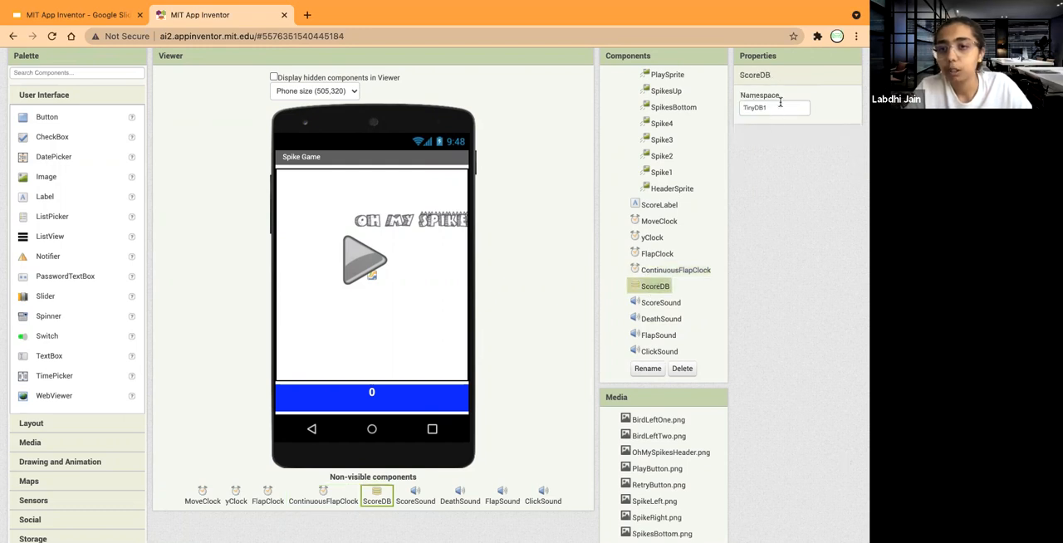
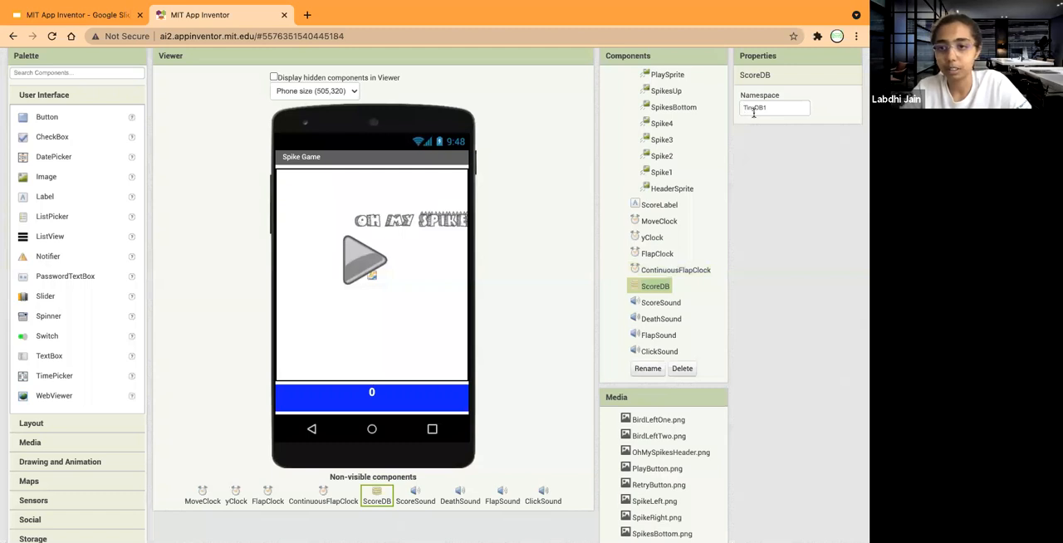
Set the source of the ScoreSound component to score.wav.
left_click(658, 313)
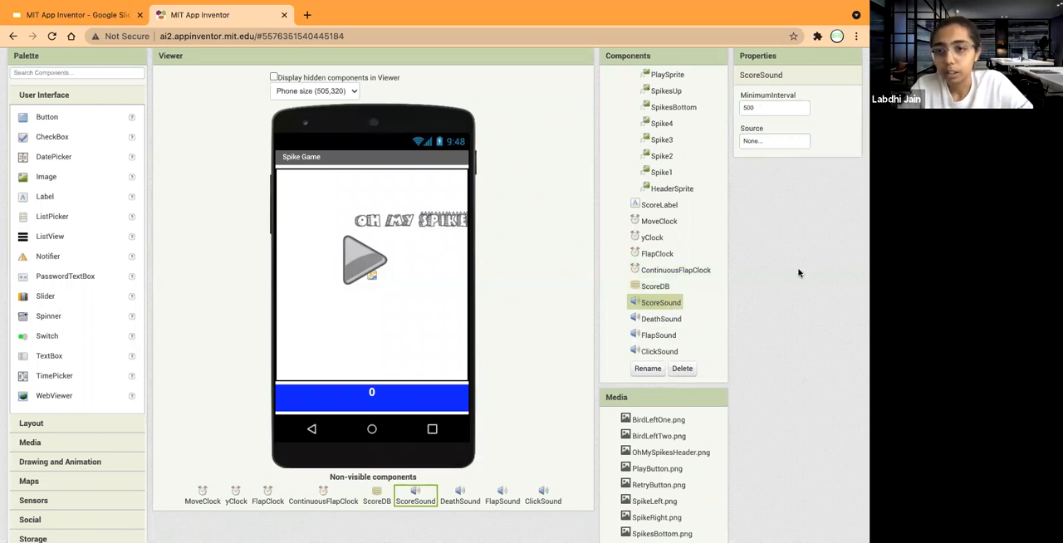
left_click(754, 142)
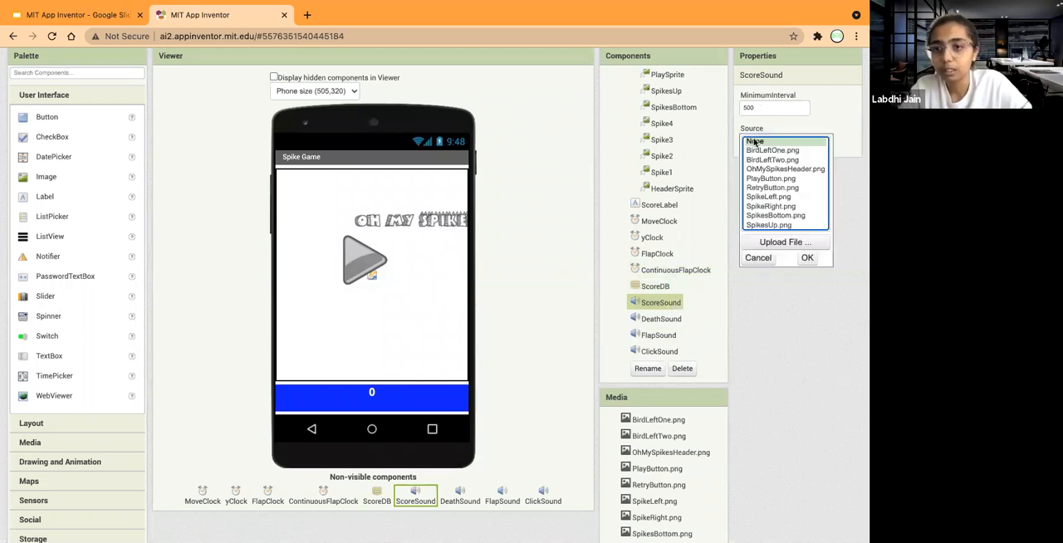
scroll(770, 222, "down", 2)
left_click(768, 225)
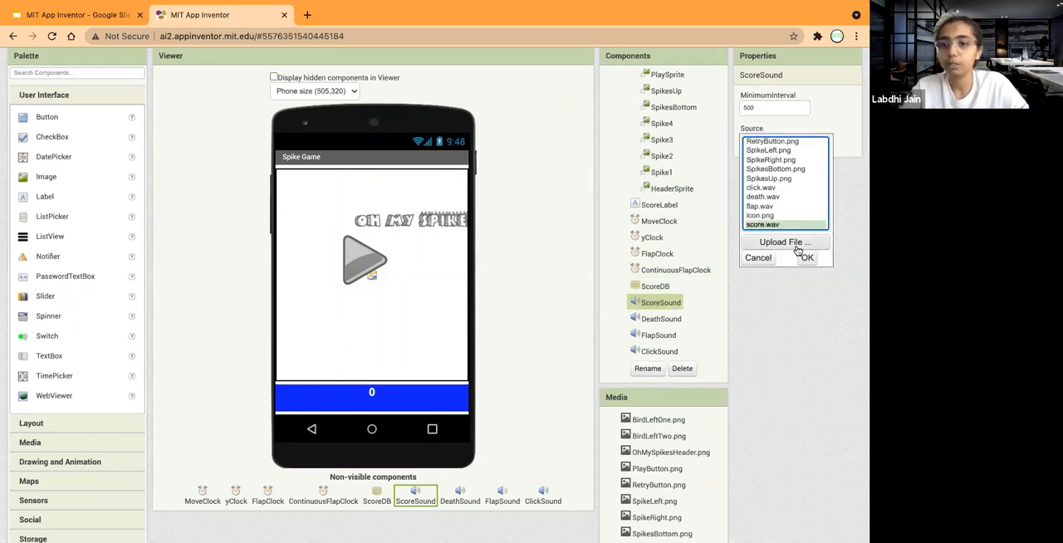
left_click(805, 258)
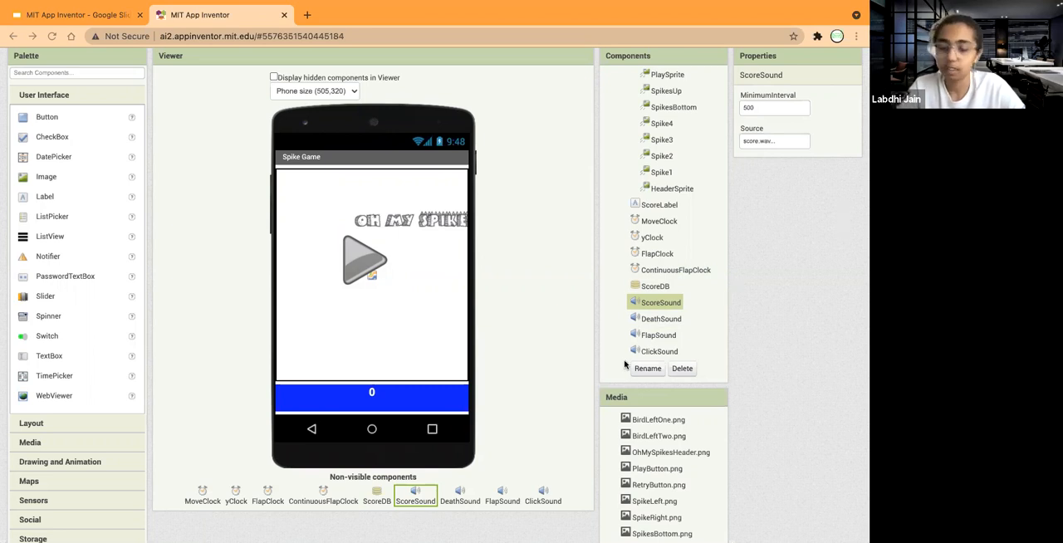
Set the source of the DeathSound component to death.wav.
left_click(654, 321)
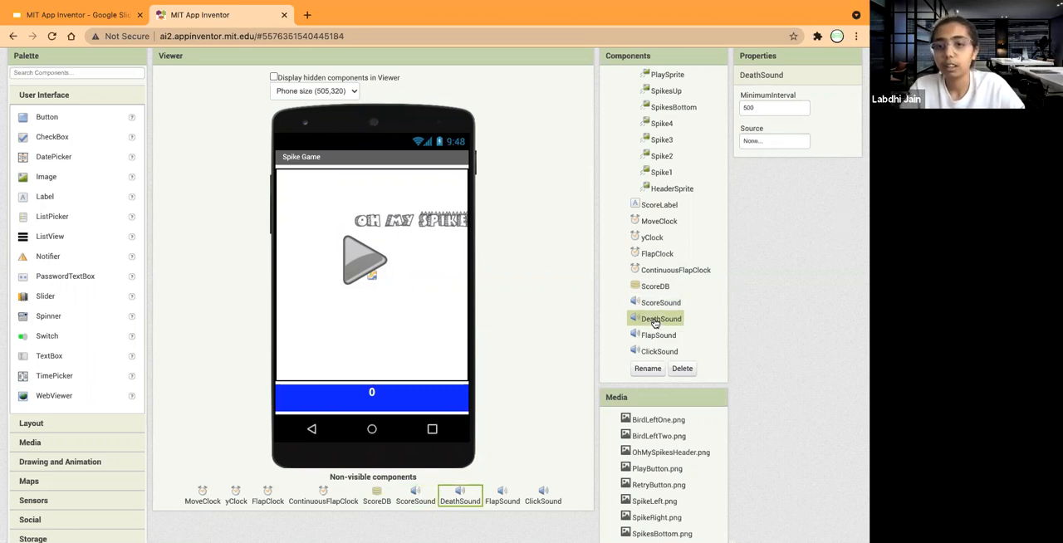
left_click(757, 141)
scroll(782, 198, "down", 1)
left_click(773, 197)
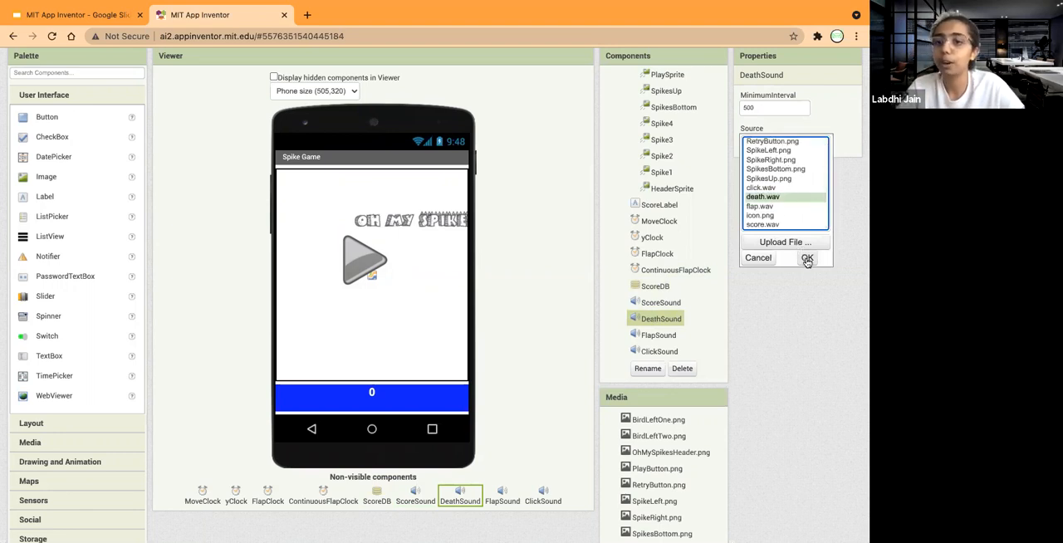
left_click(806, 259)
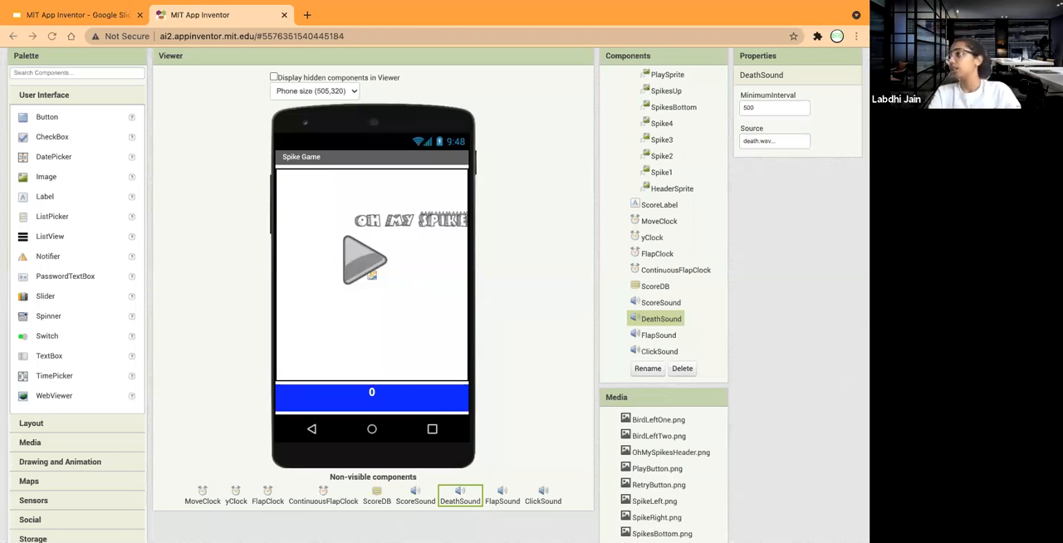
Set the source of the FlapSound component to flap.wav.
left_click(664, 337)
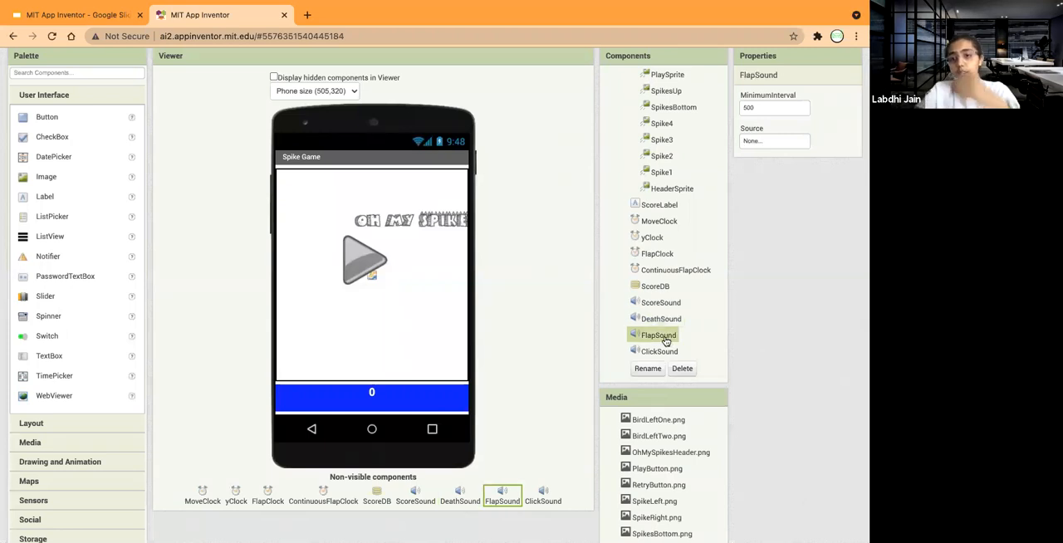
left_click(762, 143)
scroll(777, 198, "down", 2)
left_click(762, 206)
left_click(808, 259)
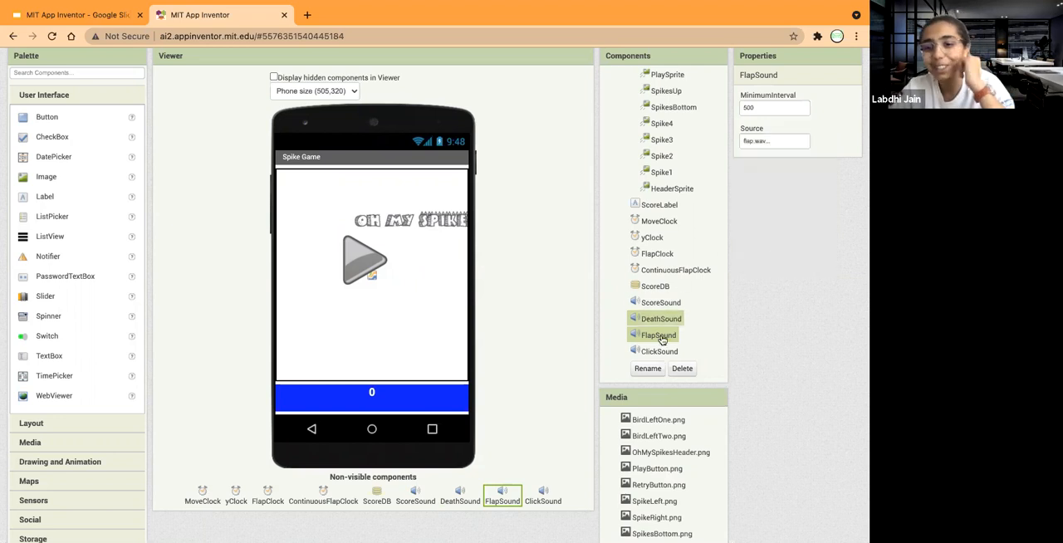
Set the source of the ClickSound component to click.wav.
left_click(664, 353)
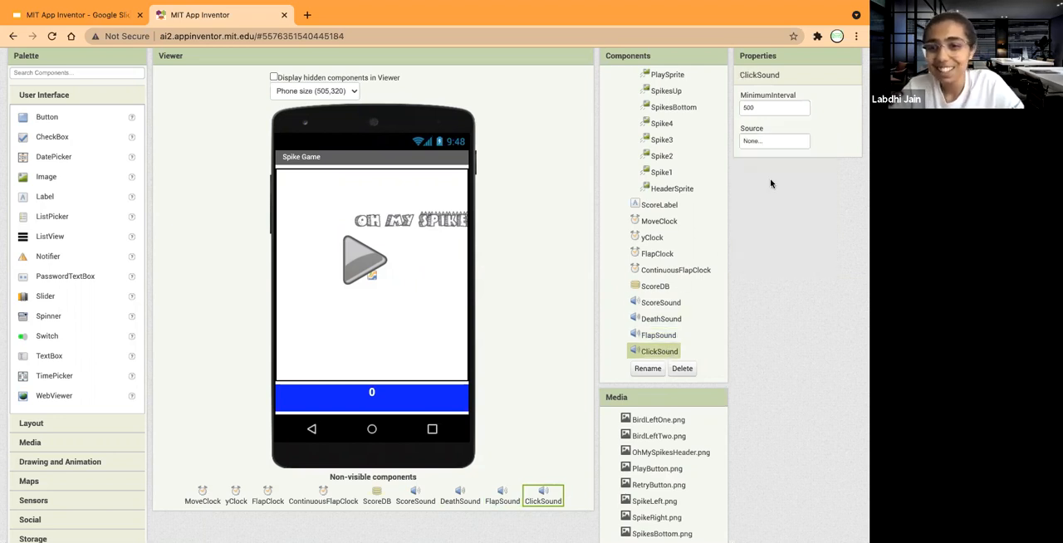
left_click(766, 143)
scroll(779, 215, "down", 2)
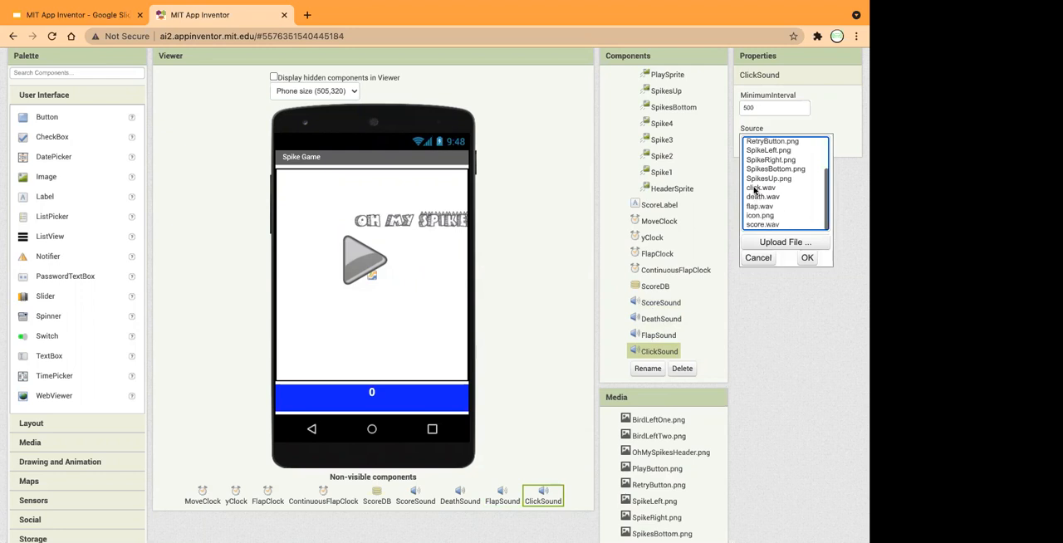
left_click(758, 188)
left_click(807, 258)
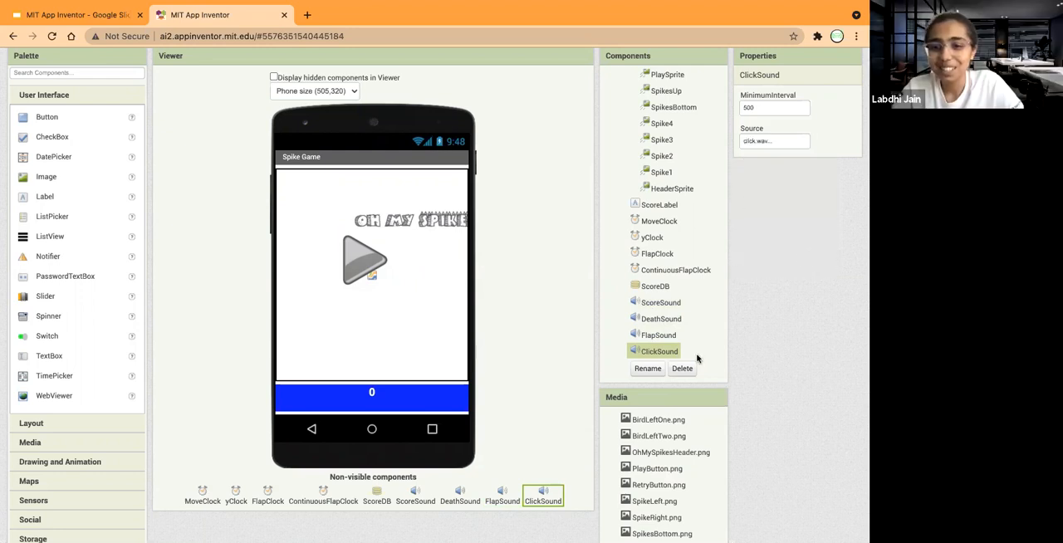
Switch the project from the Designer to the Blocks editor.
scroll(678, 240, "down", 1)
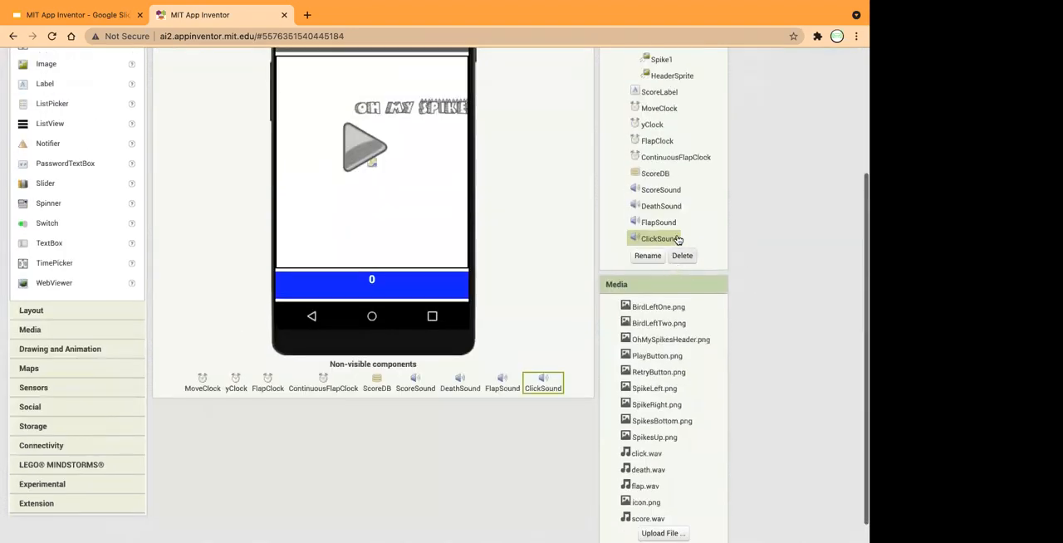
scroll(678, 239, "up", 2)
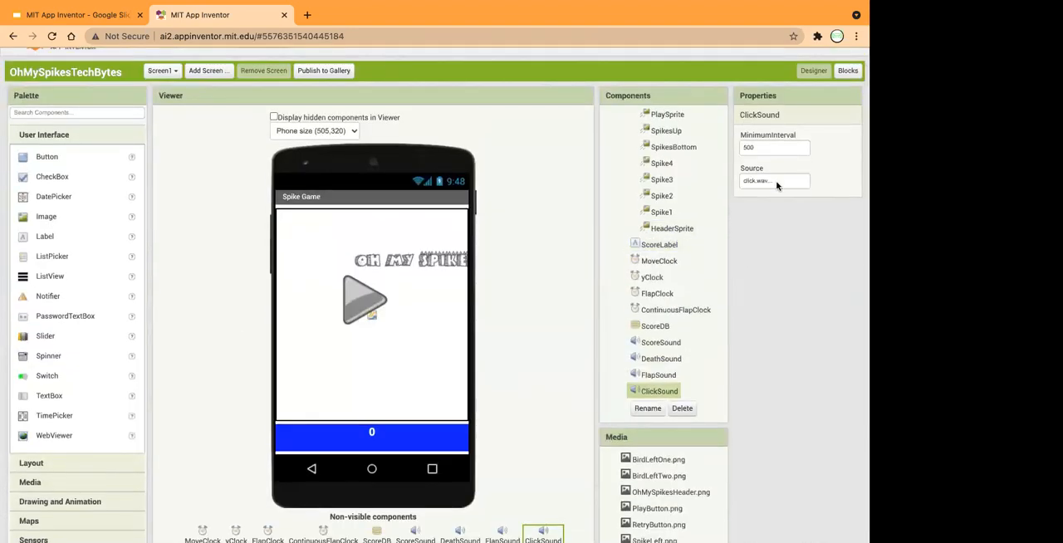
scroll(665, 176, "up", 1)
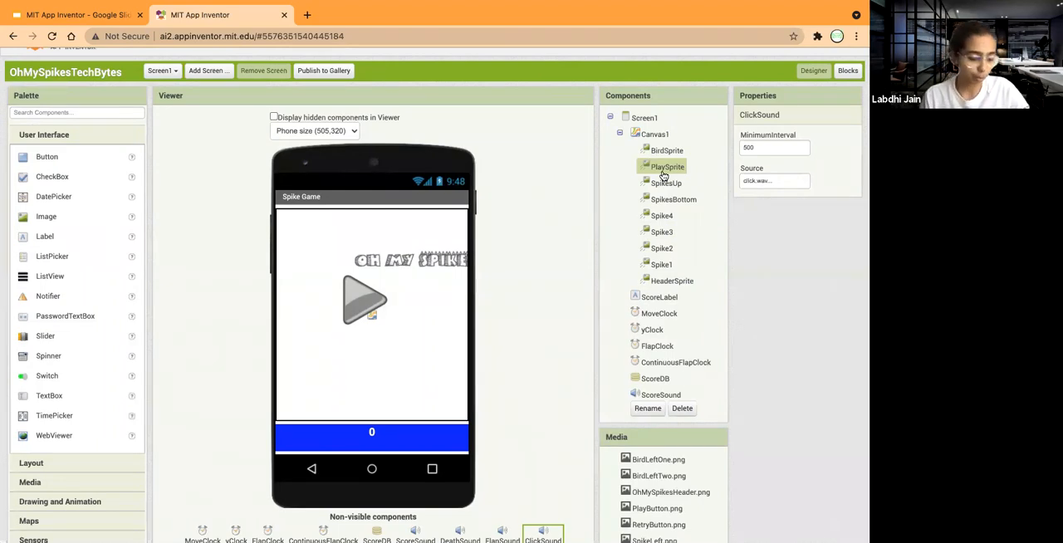
left_click(847, 71)
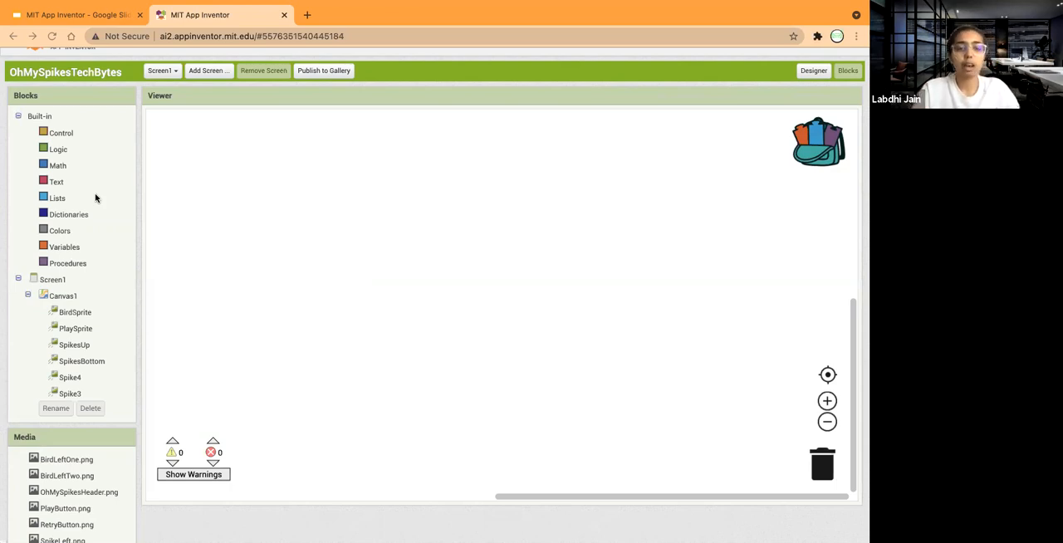
Add a global variable initializer in the workspace's upper-left corner and name it DB_SCORE_TAG.
left_click(58, 248)
left_click_drag(198, 122, 233, 131)
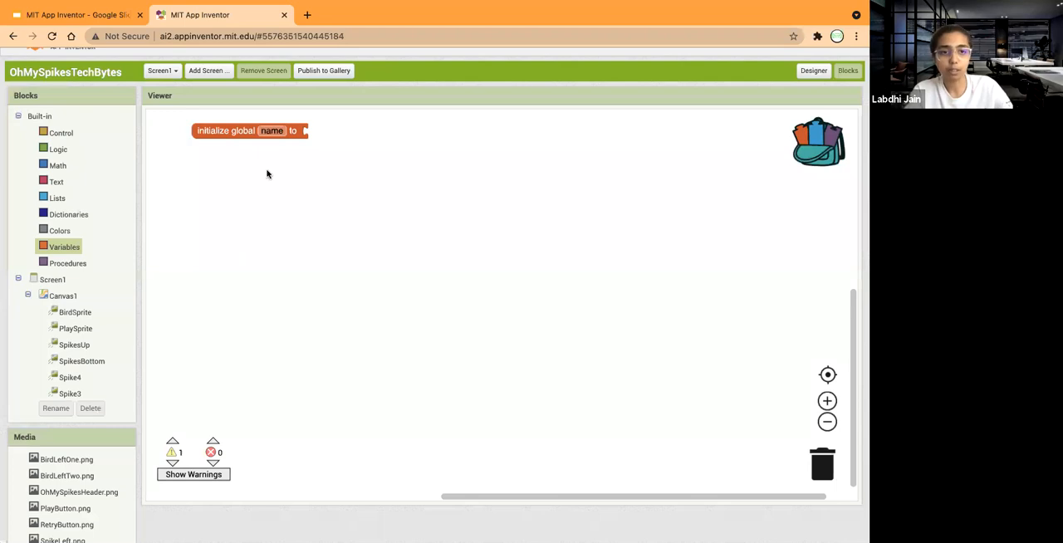
left_click_drag(235, 131, 195, 123)
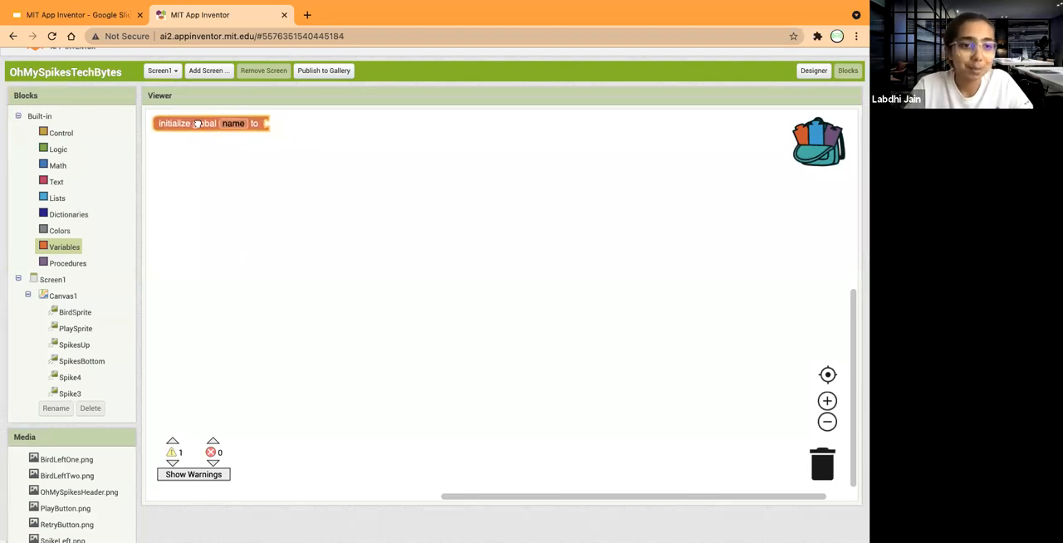
left_click(231, 126)
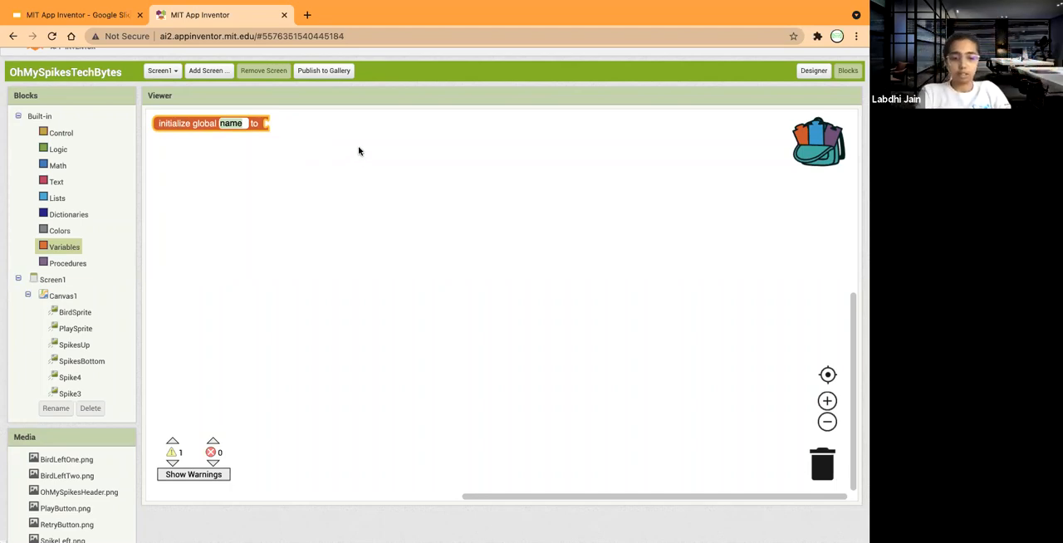
type("DB_")
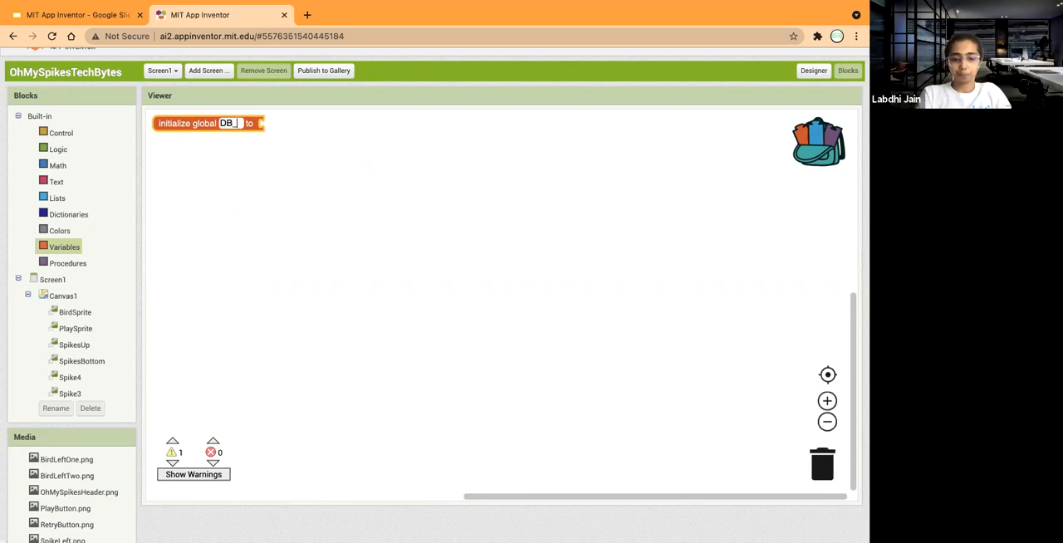
type("SCORE")
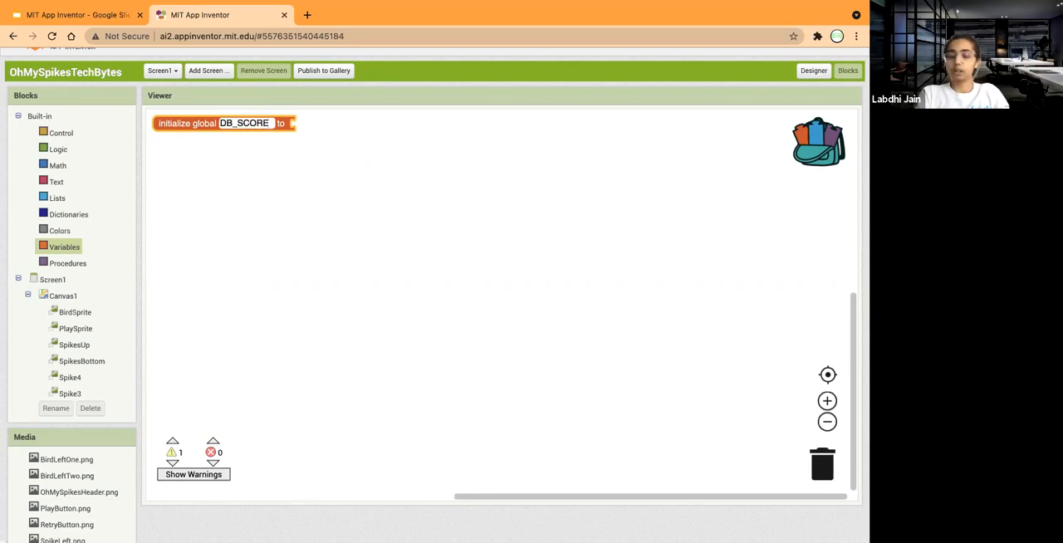
type("_TAG")
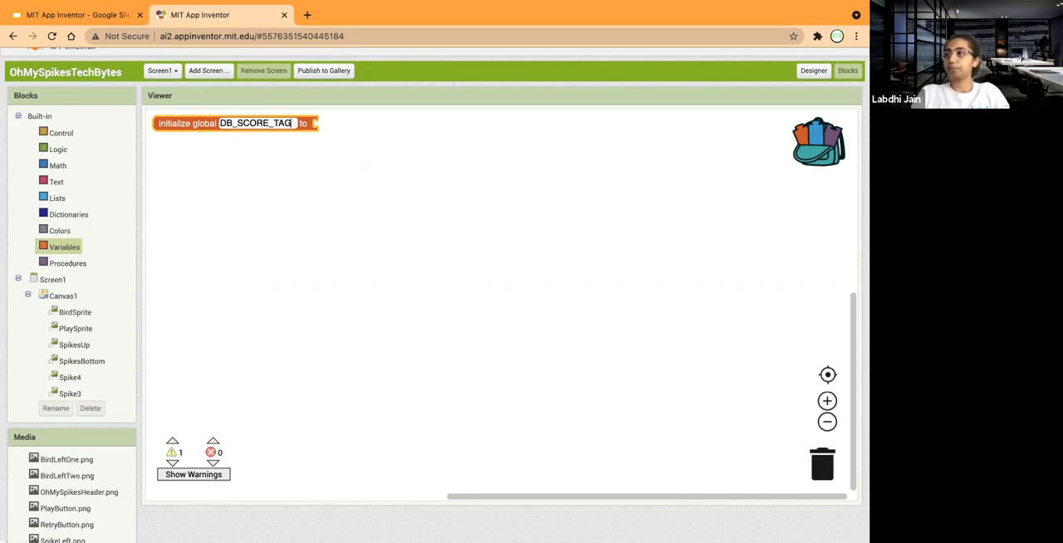
key("Return")
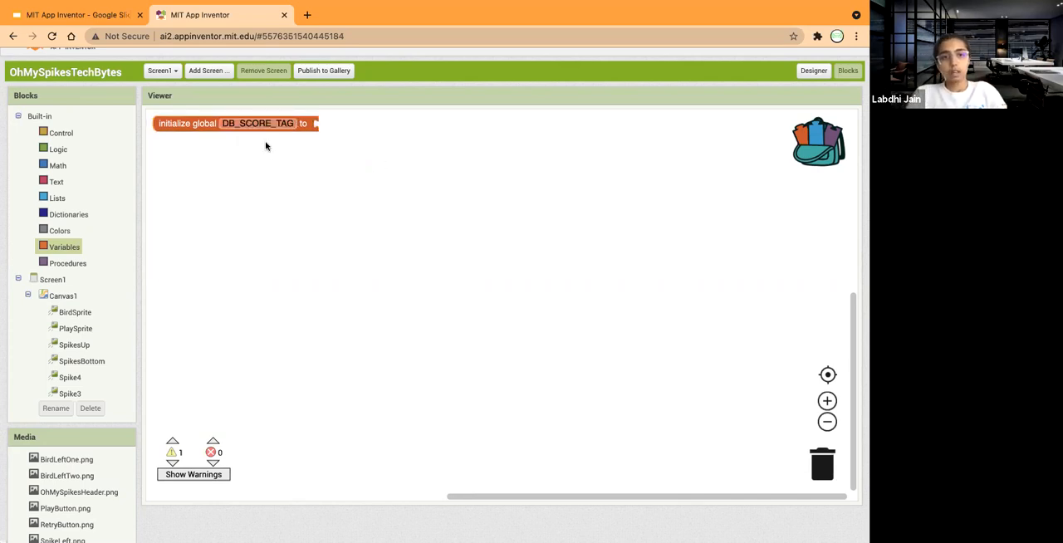
Attach an empty text string block to the DB_SCORE_TAG initializer and open its text for editing.
left_click(59, 181)
left_click_drag(179, 124, 353, 124)
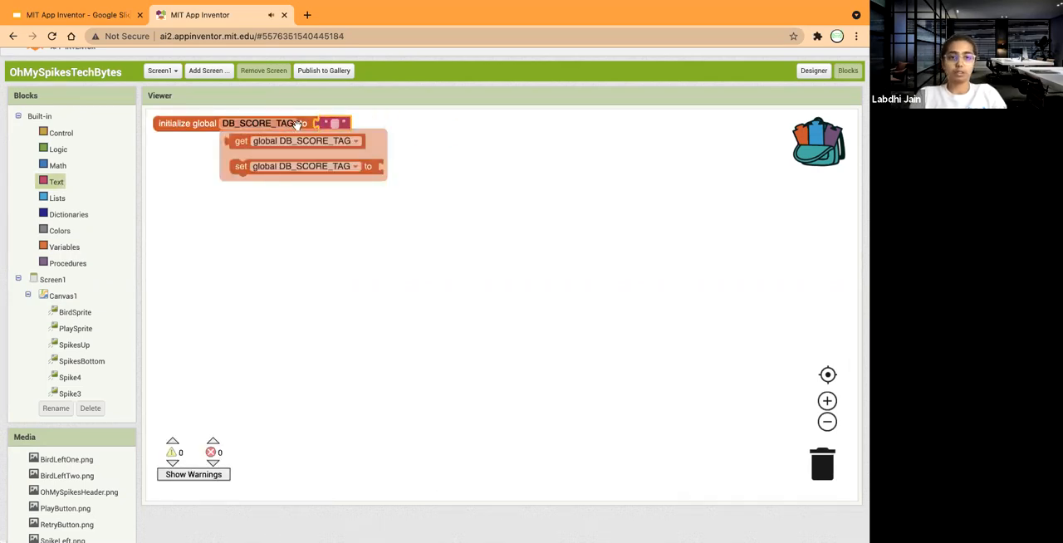
left_click(402, 123)
left_click(335, 123)
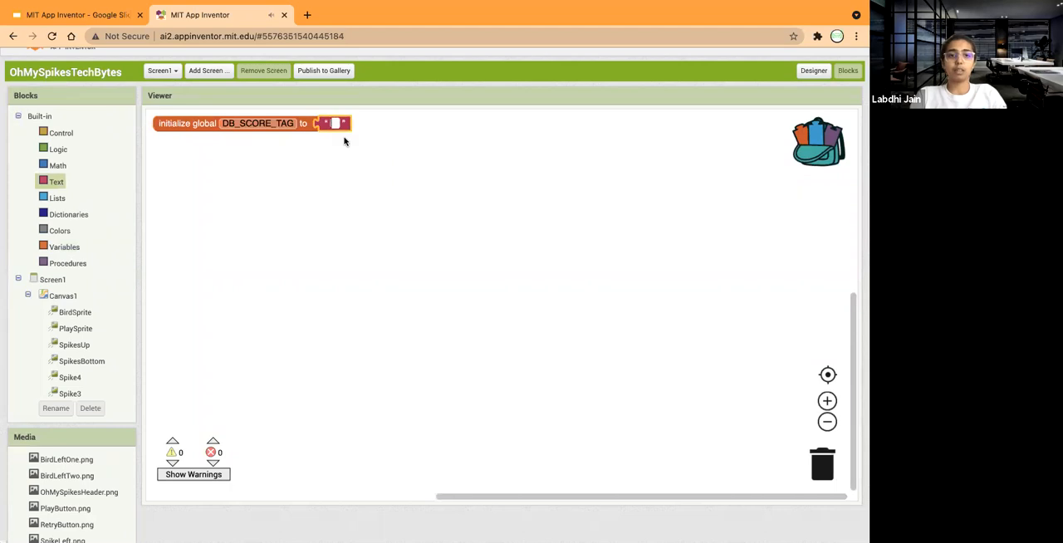
type("EEST S")
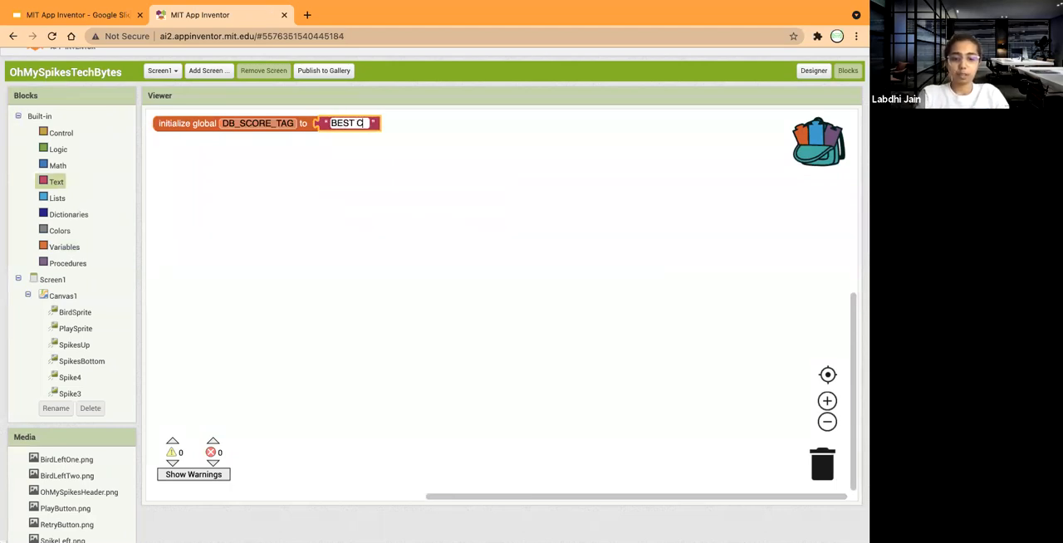
type("CORE")
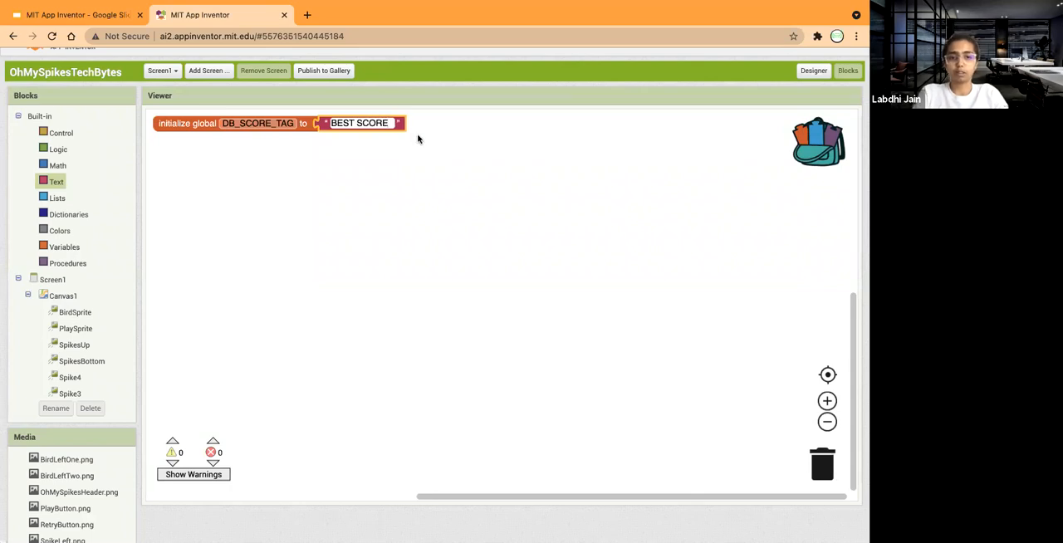
key("BackSpace")
key("BackSpace")
key("BackSpace")
key("BackSpace")
key("BackSpace")
key("BackSpace")
key("BackSpace")
key("BackSpace")
key("BackSpace")
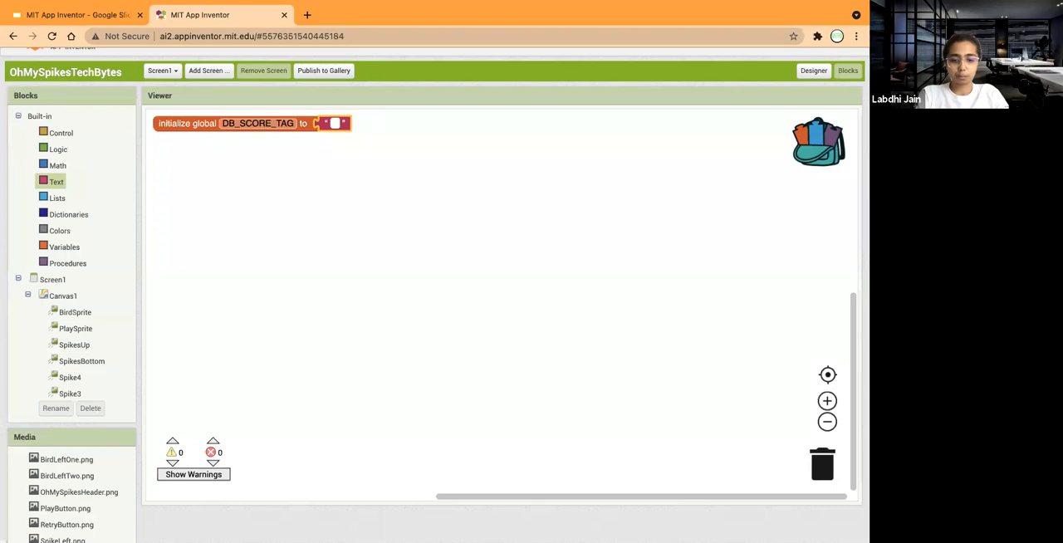
Enter best_score as the text value of the DB_SCORE_TAG variable.
type("best_s")
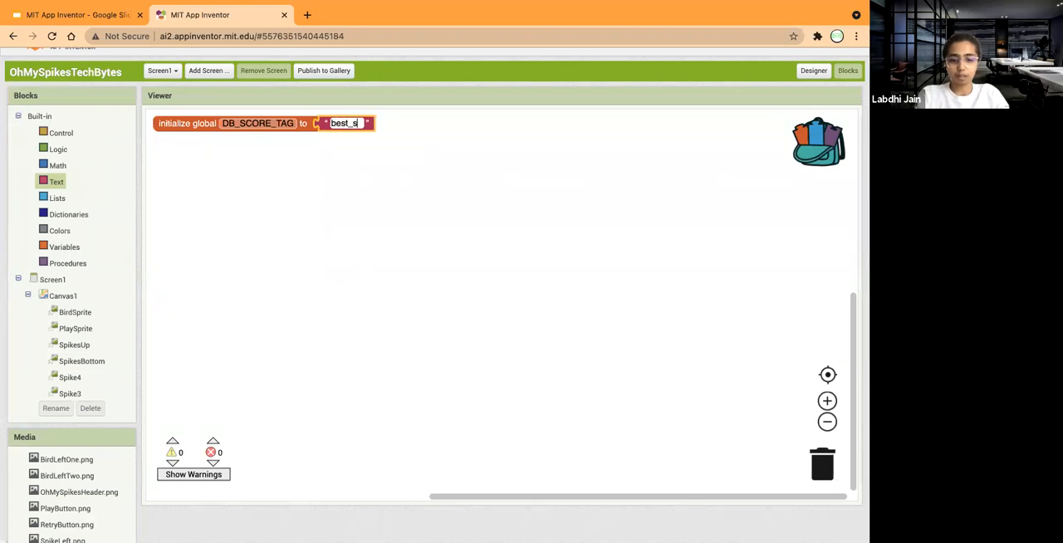
type("core")
left_click(457, 160)
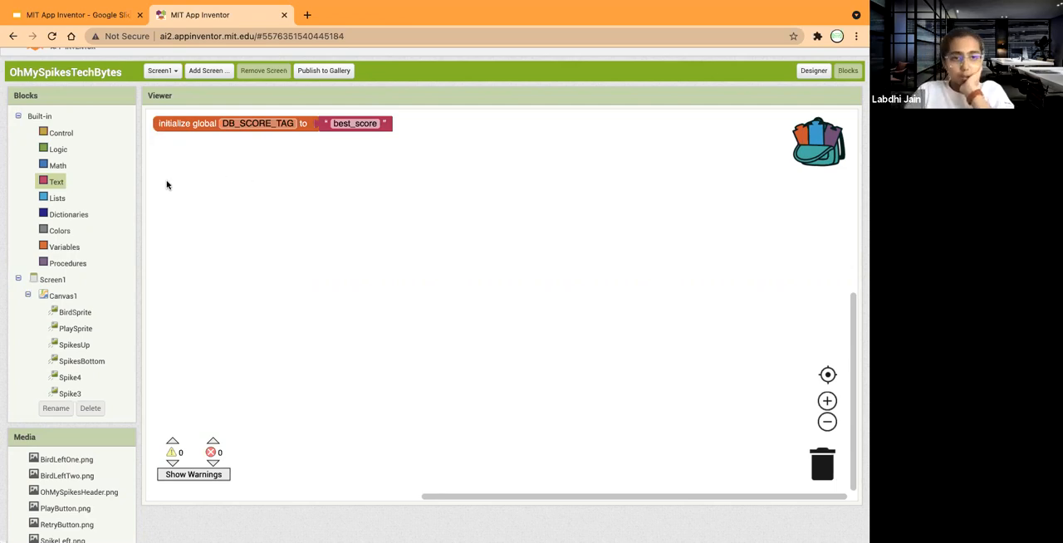
Add a second global variable initializer below DB_SCORE_TAG and name it STATE_MENU.
left_click(56, 249)
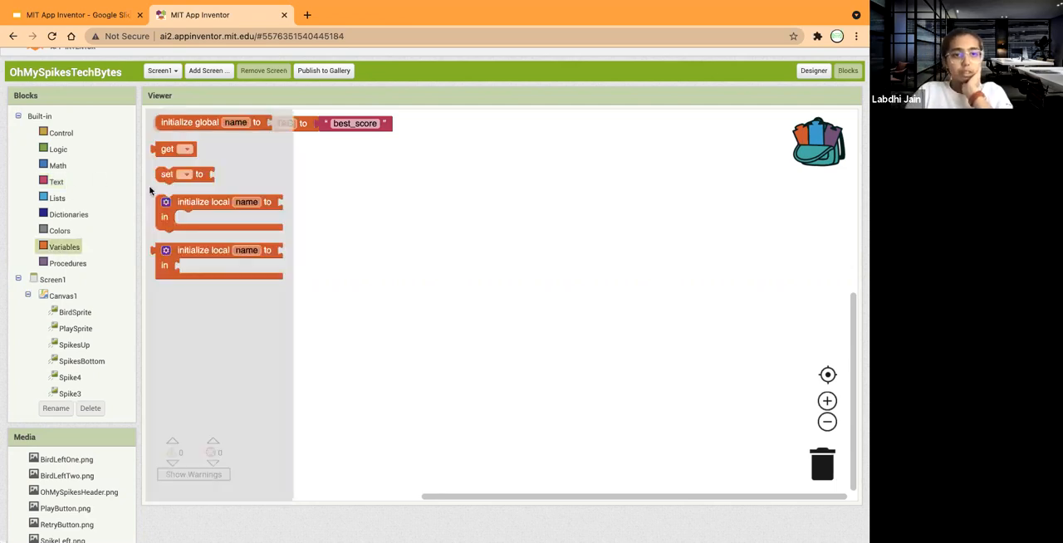
left_click_drag(190, 123, 171, 138)
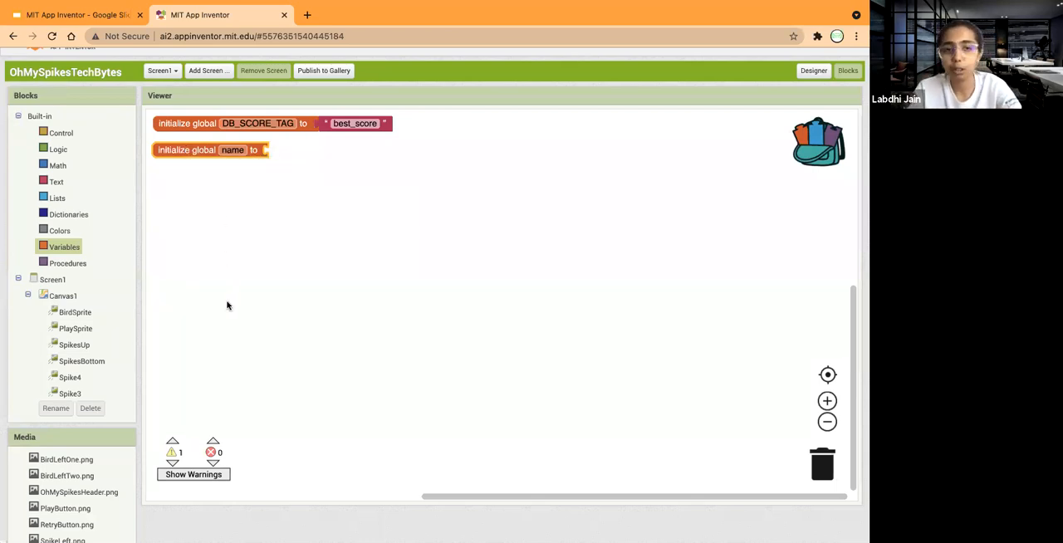
left_click(235, 151)
type("STATE_MENU")
left_click(297, 177)
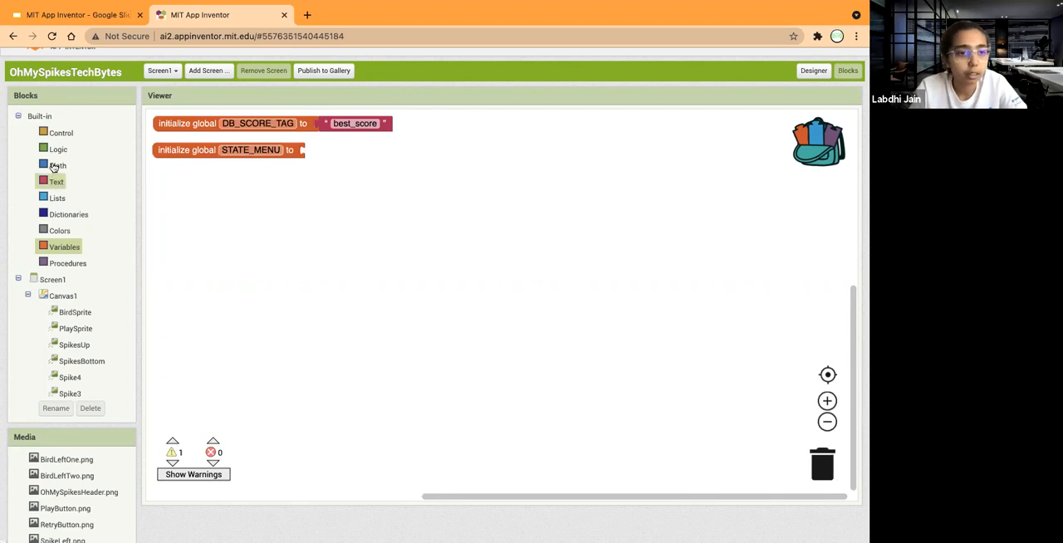
Add a third global variable initializer below STATE_MENU and name it STATE_READY.
left_click(63, 246)
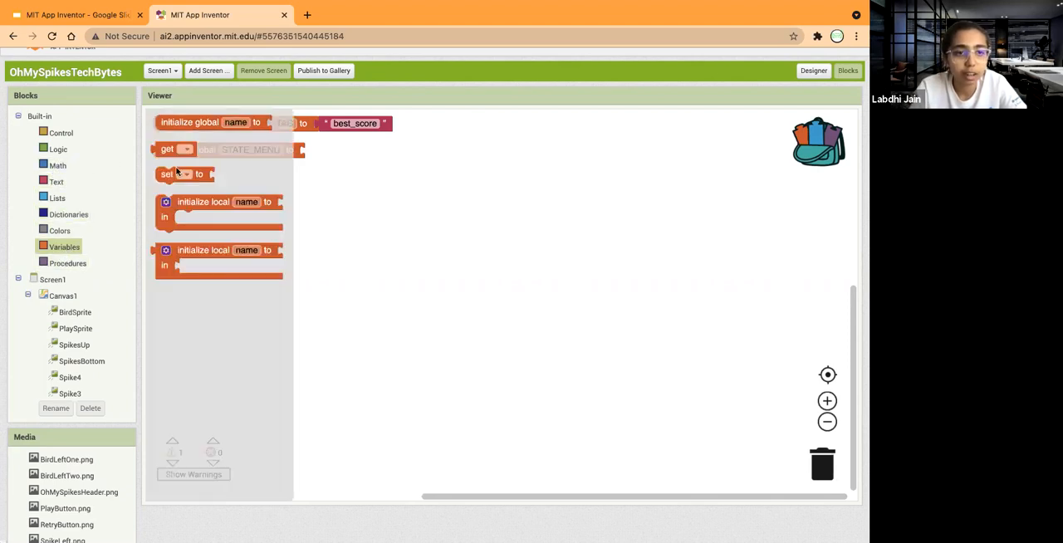
left_click(174, 122)
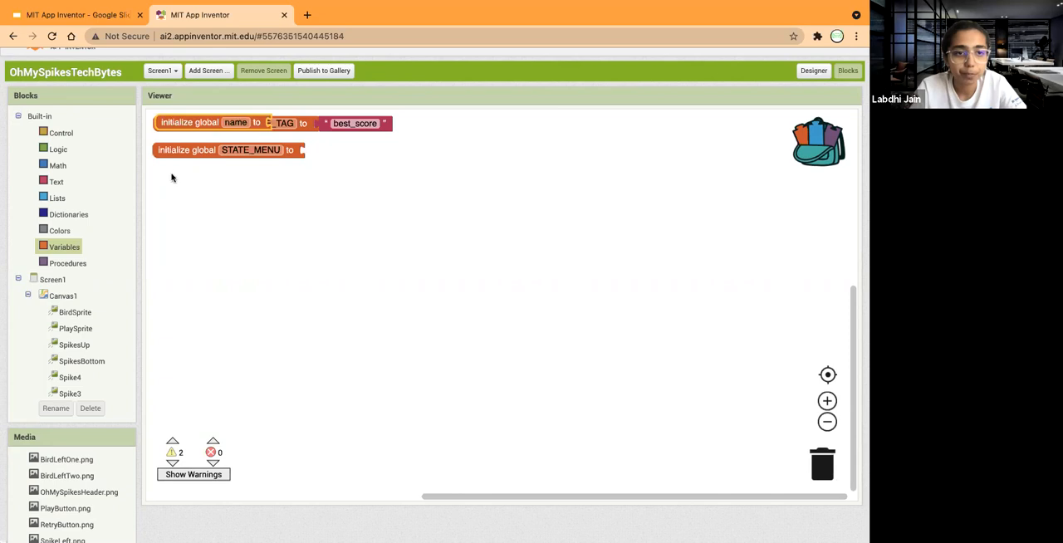
left_click_drag(176, 123, 172, 182)
left_click(235, 180)
left_click_drag(185, 184, 186, 180)
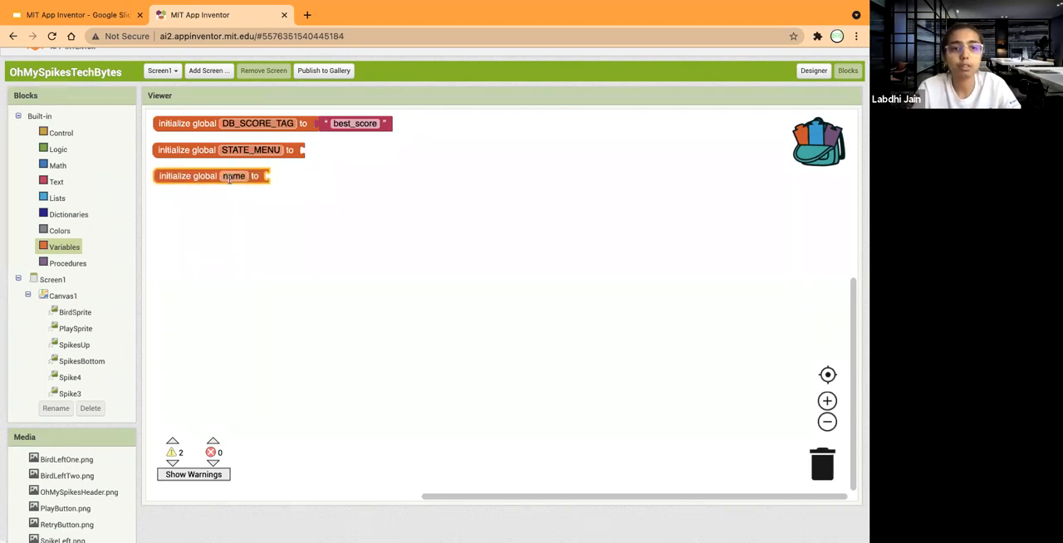
left_click(229, 179)
type("STATE_READY")
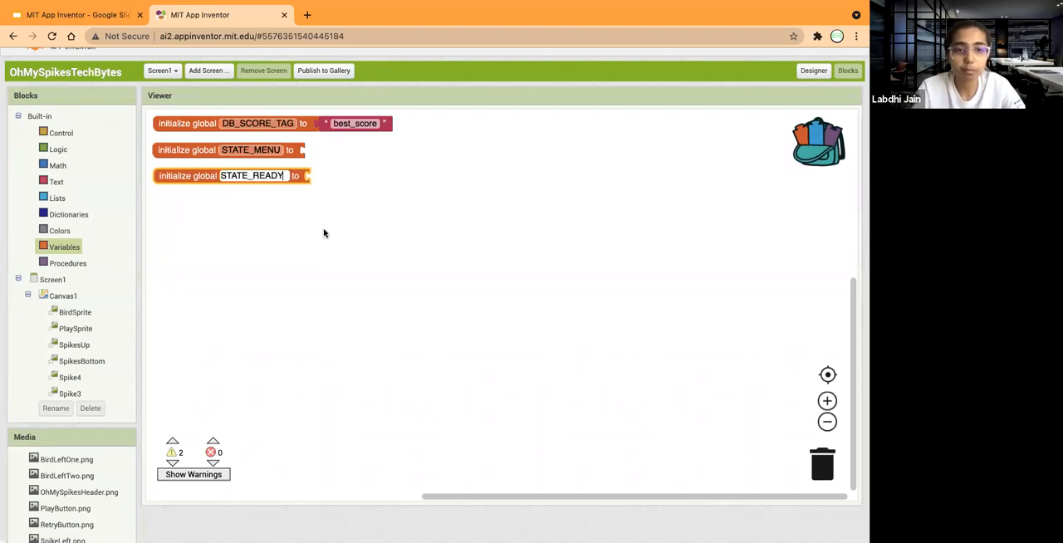
left_click(324, 233)
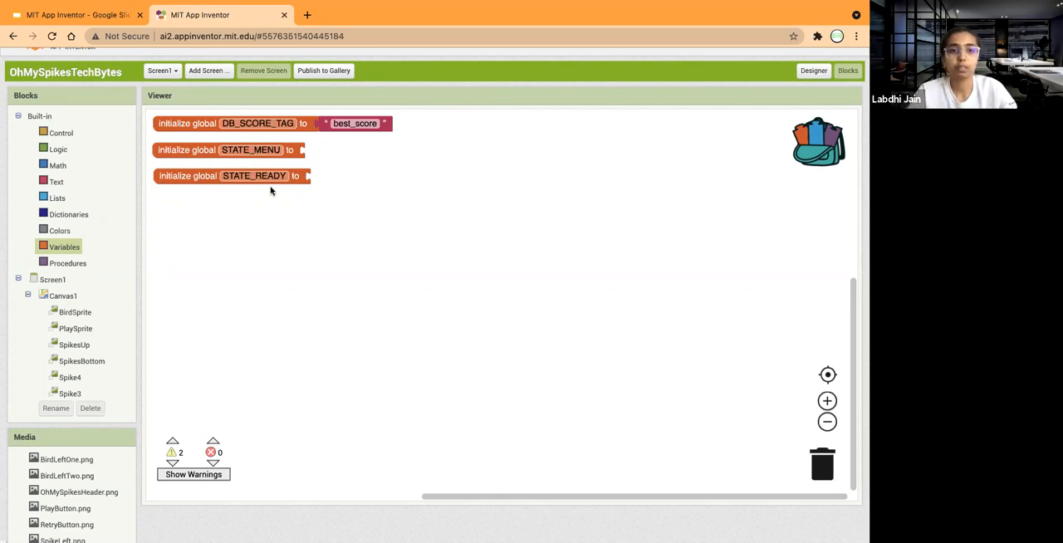
Add another global variable initializer below STATE_READY and name it STATE_GAME.
left_click(58, 248)
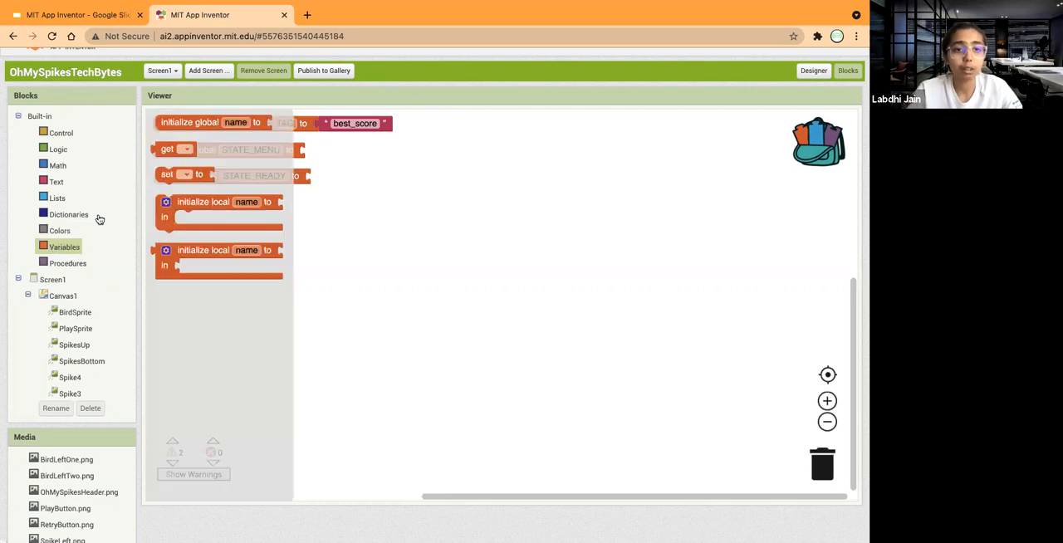
left_click_drag(190, 126, 236, 208)
left_click(235, 208)
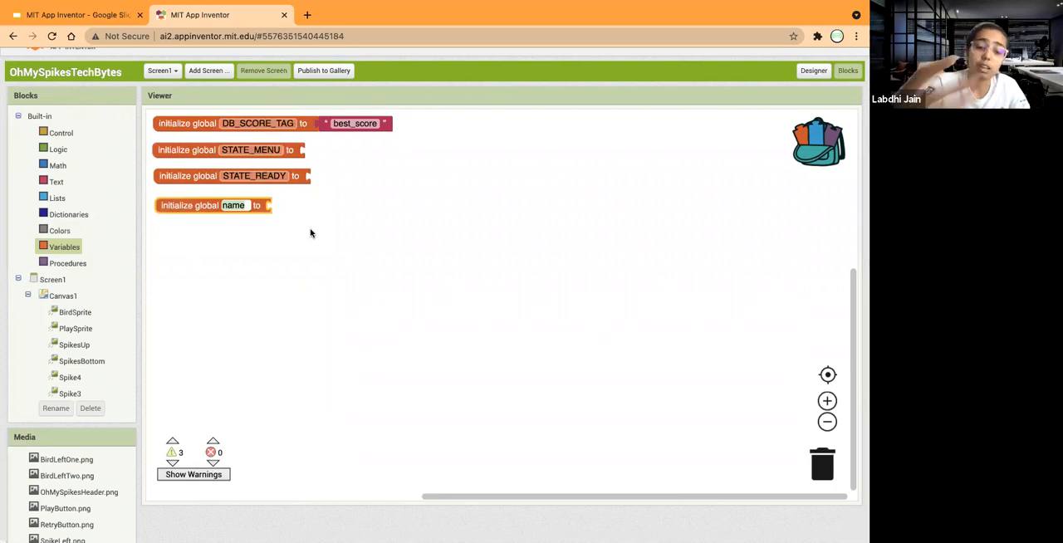
type("STATE_")
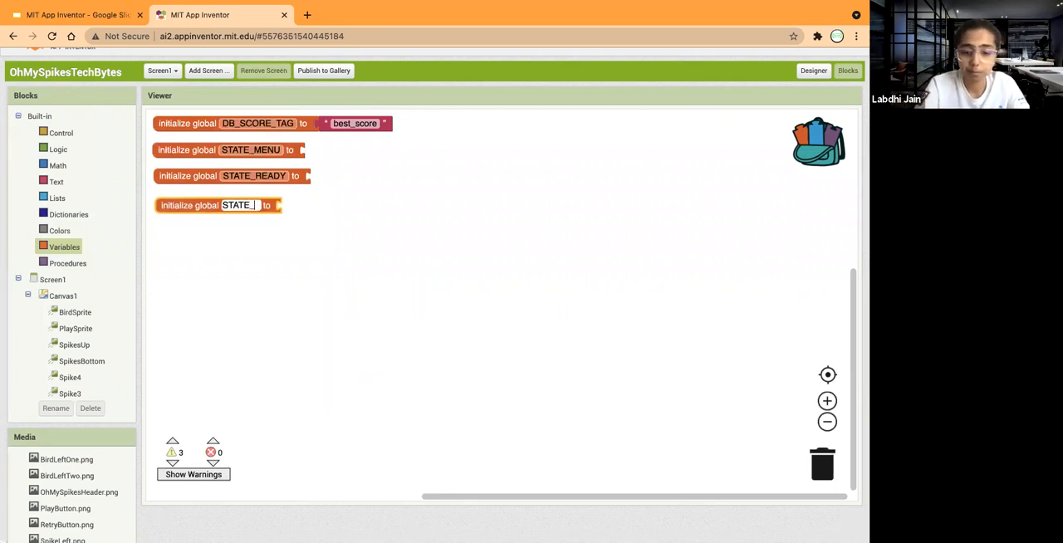
type("GAME")
left_click(383, 266)
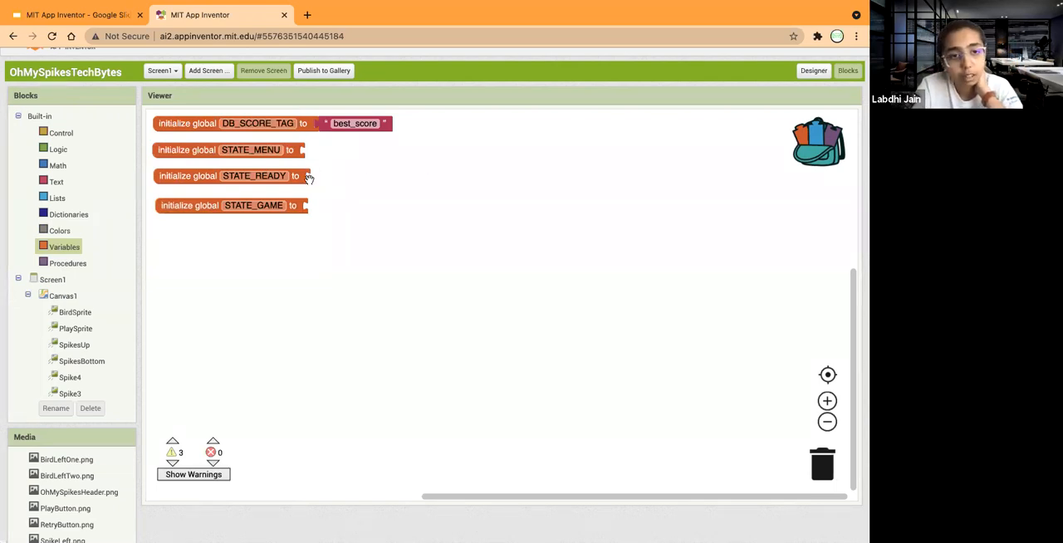
Attach number blocks to the three state constants: 0 for STATE_MENU, 1 for STATE_READY and 2 for STATE_GAME.
left_click(56, 184)
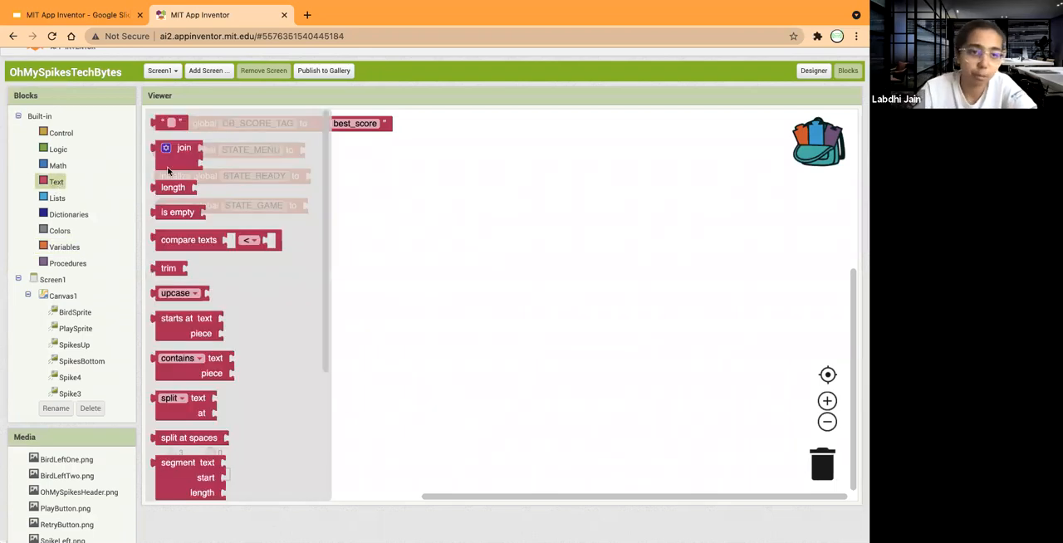
left_click(50, 167)
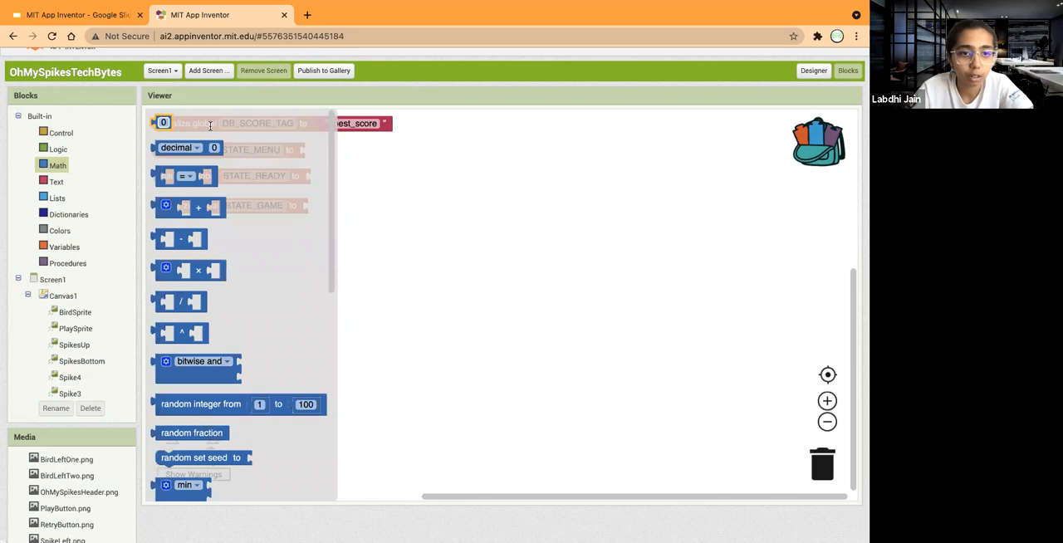
left_click_drag(162, 122, 313, 149)
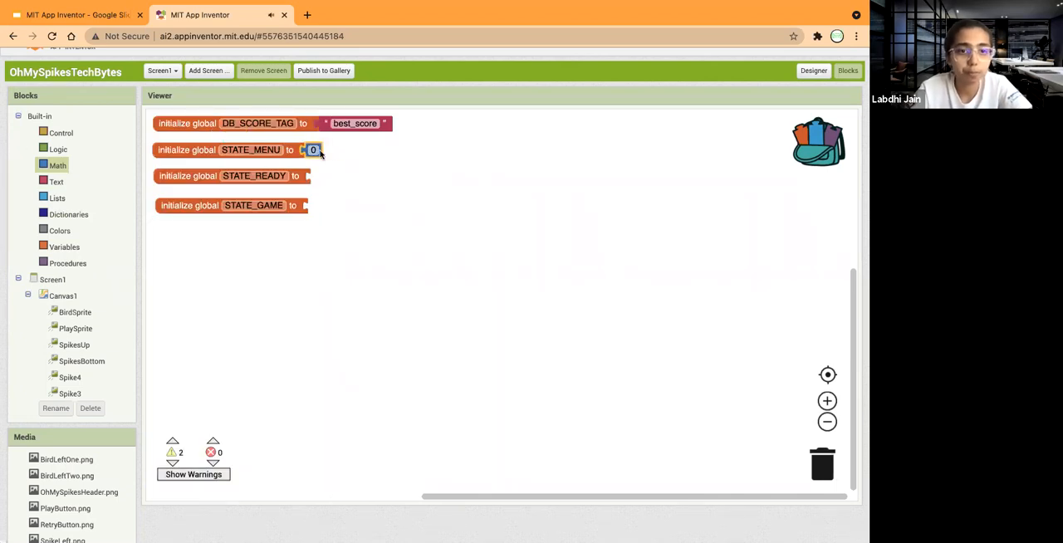
left_click(57, 169)
left_click_drag(162, 123, 317, 176)
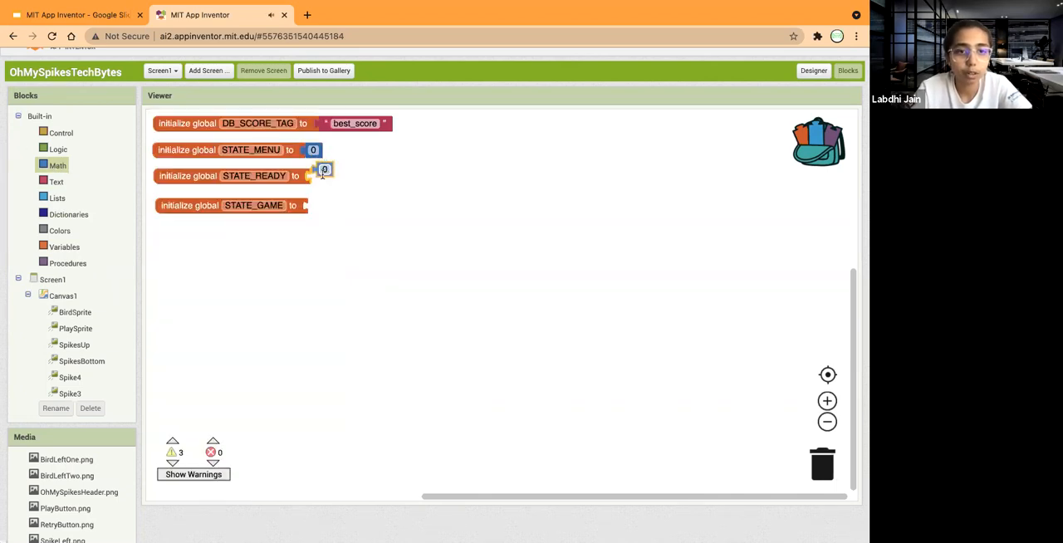
left_click(57, 169)
left_click_drag(170, 130, 318, 209)
type("2")
left_click(457, 249)
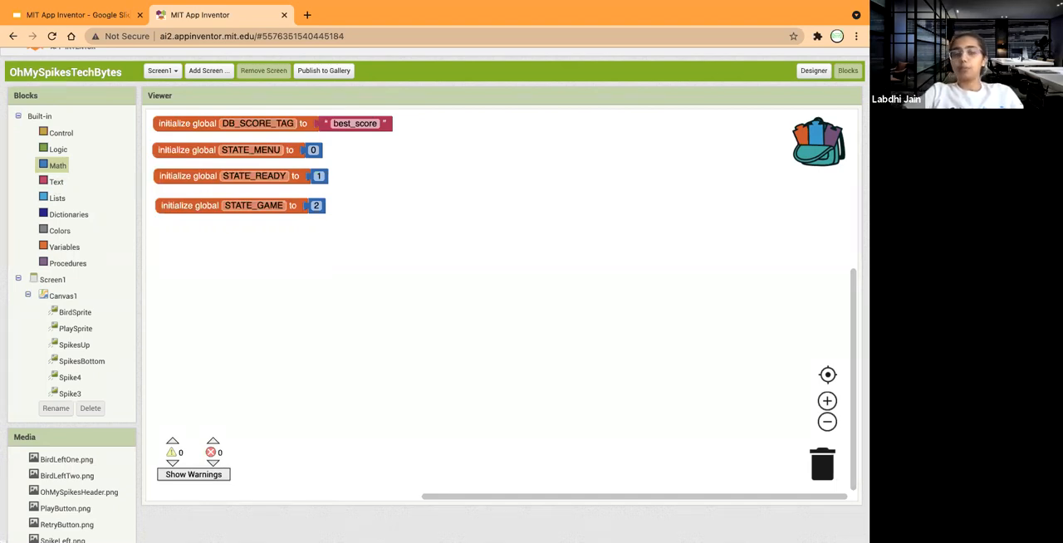
mouse_move(256, 154)
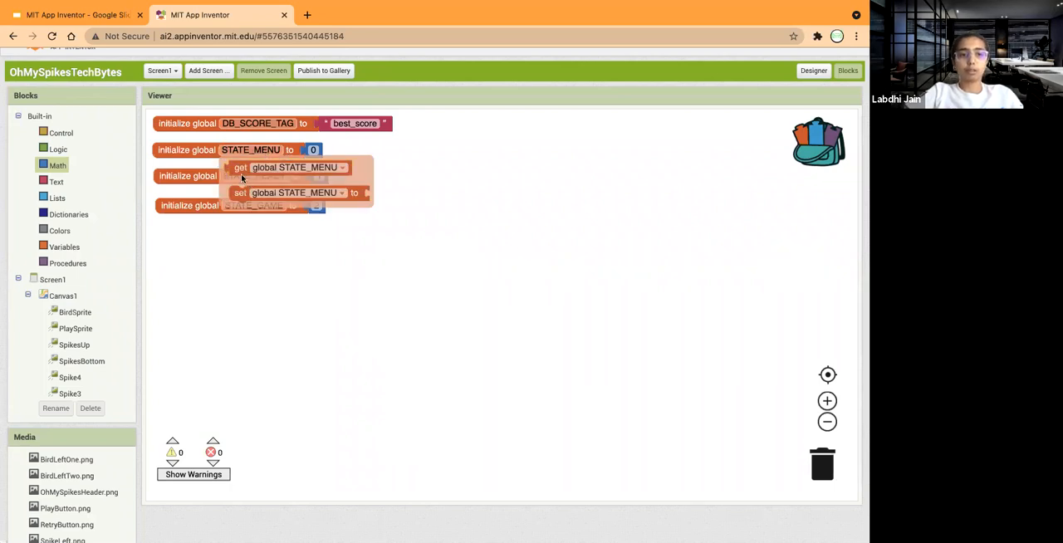
left_click(408, 153)
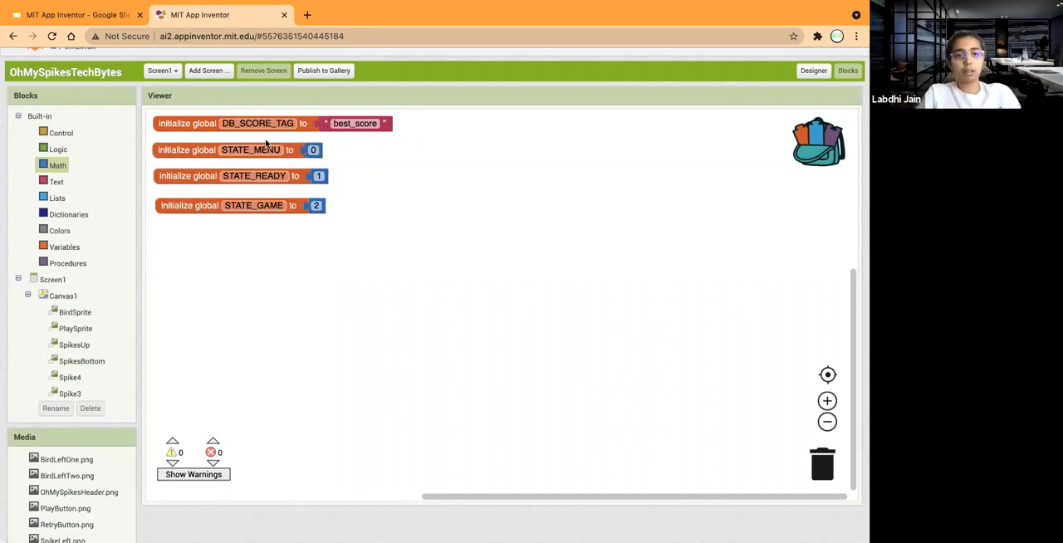
mouse_move(260, 148)
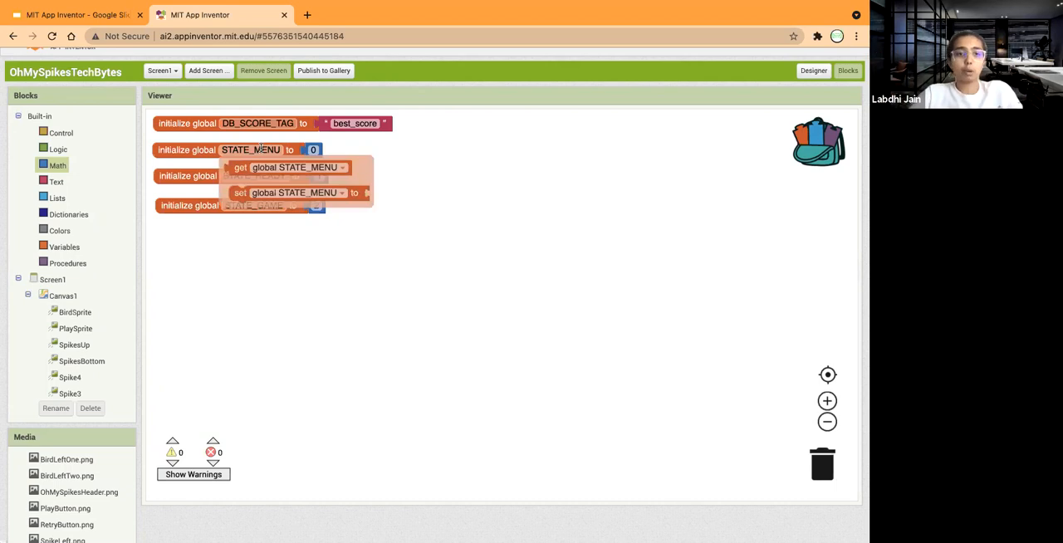
left_click(339, 379)
Add a global variable initializer below STATE_GAME and name it state.
left_click(64, 248)
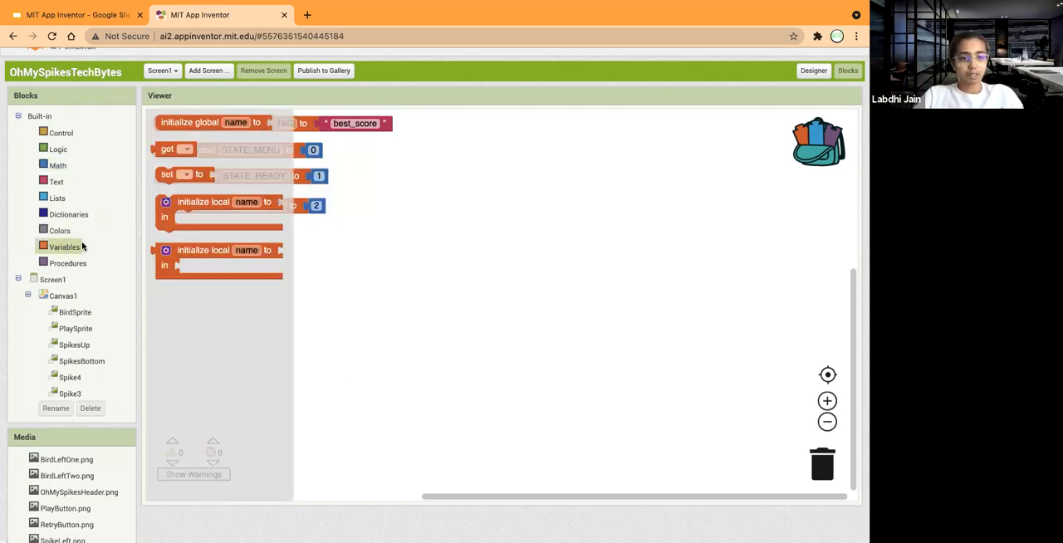
left_click_drag(169, 124, 166, 237)
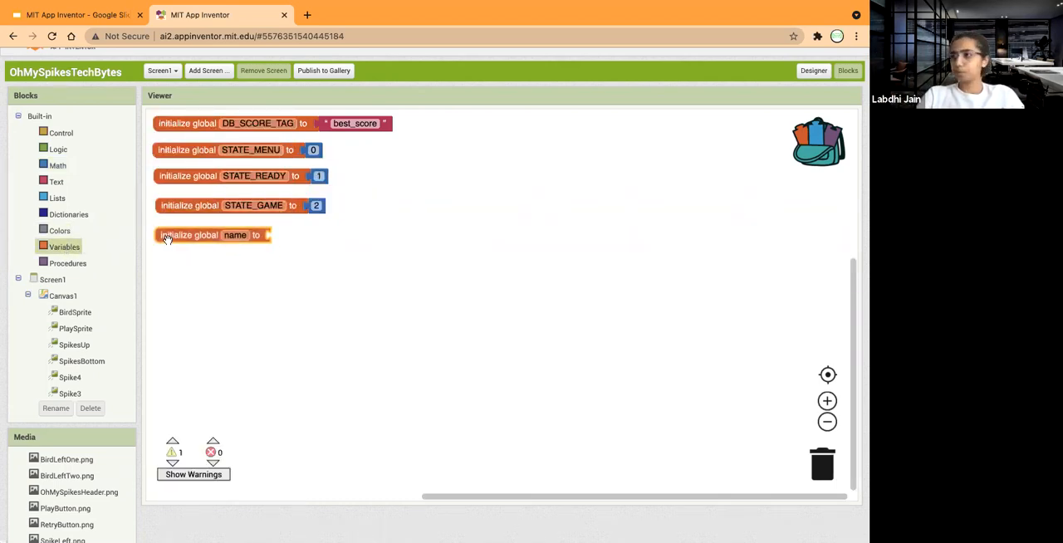
left_click(226, 235)
type("stat")
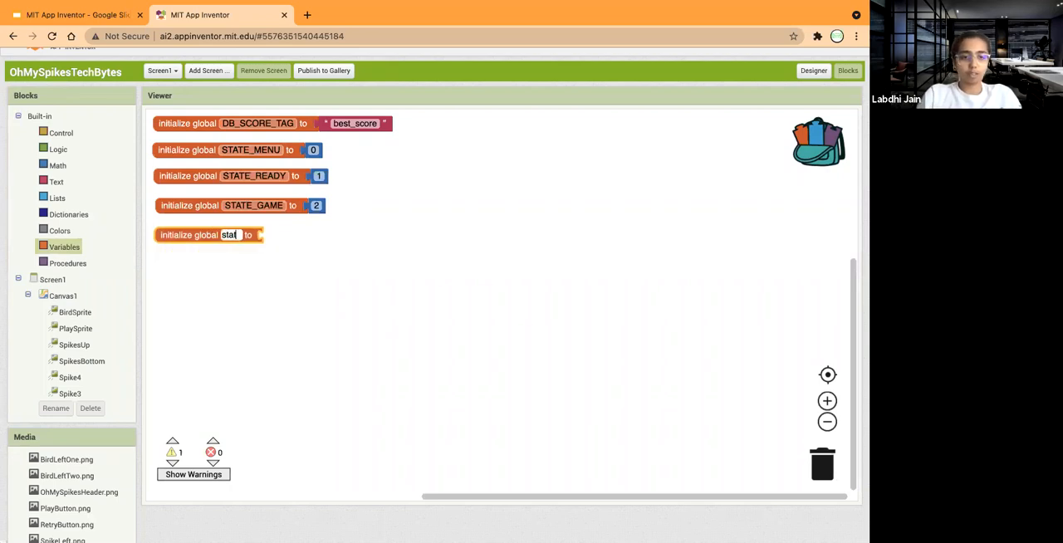
type("e")
left_click(274, 239)
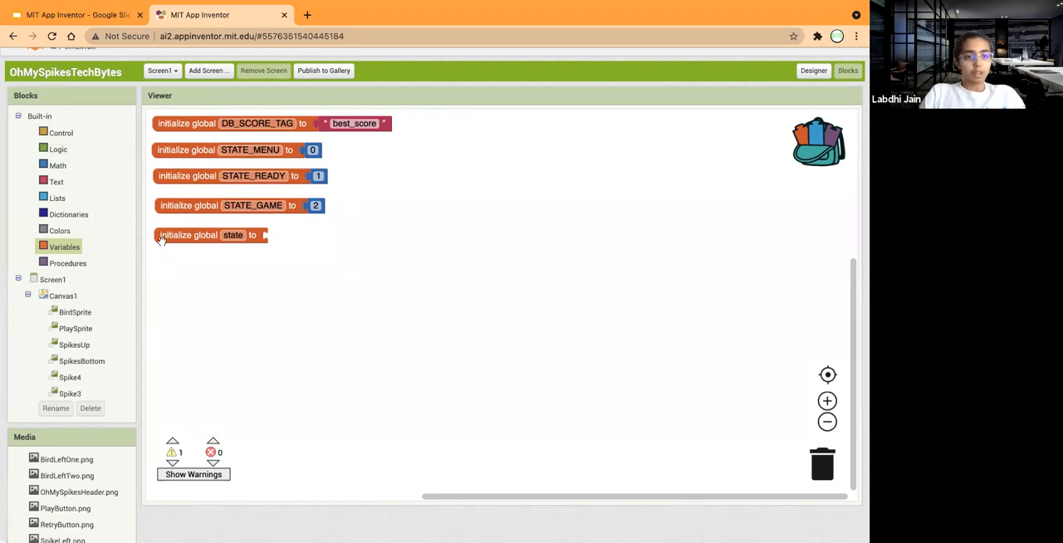
Attach a number block with the value 0 to the state variable initializer.
left_click(54, 169)
left_click_drag(161, 123, 279, 233)
left_click(278, 233)
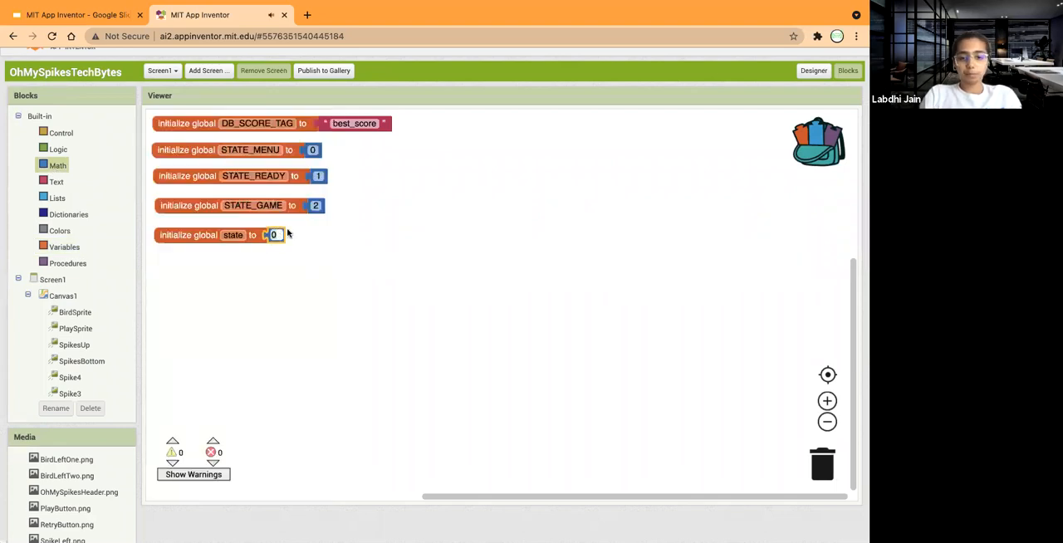
left_click(324, 262)
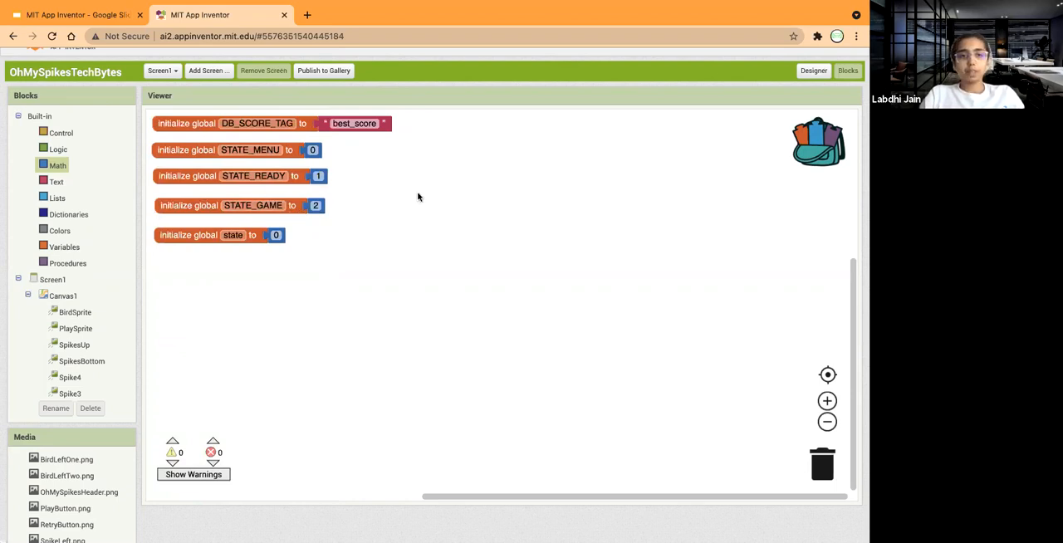
Start a second column beside DB_SCORE_TAG with a new global variable initializer and attach a false block to it.
left_click(65, 246)
left_click_drag(170, 123, 451, 117)
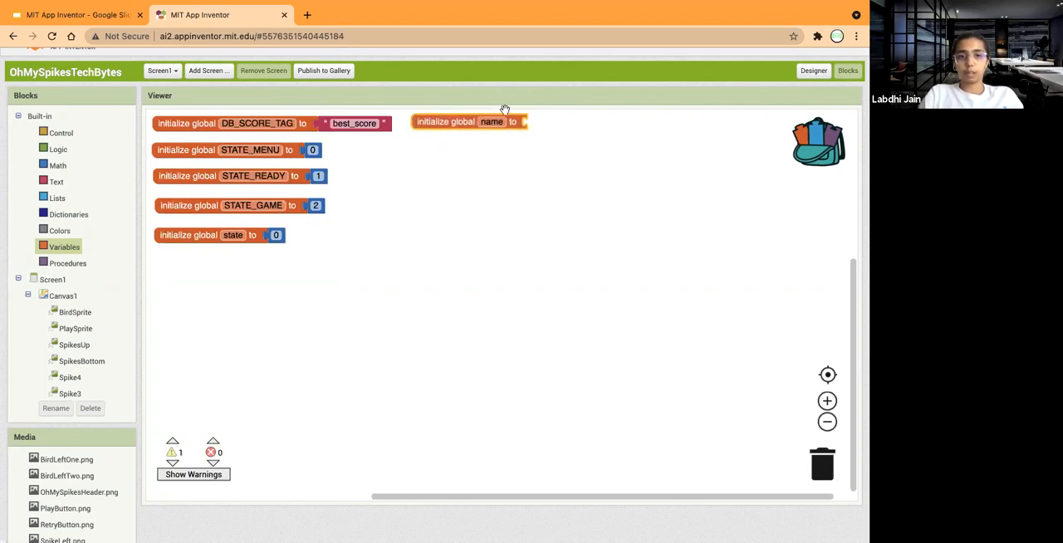
left_click(622, 300)
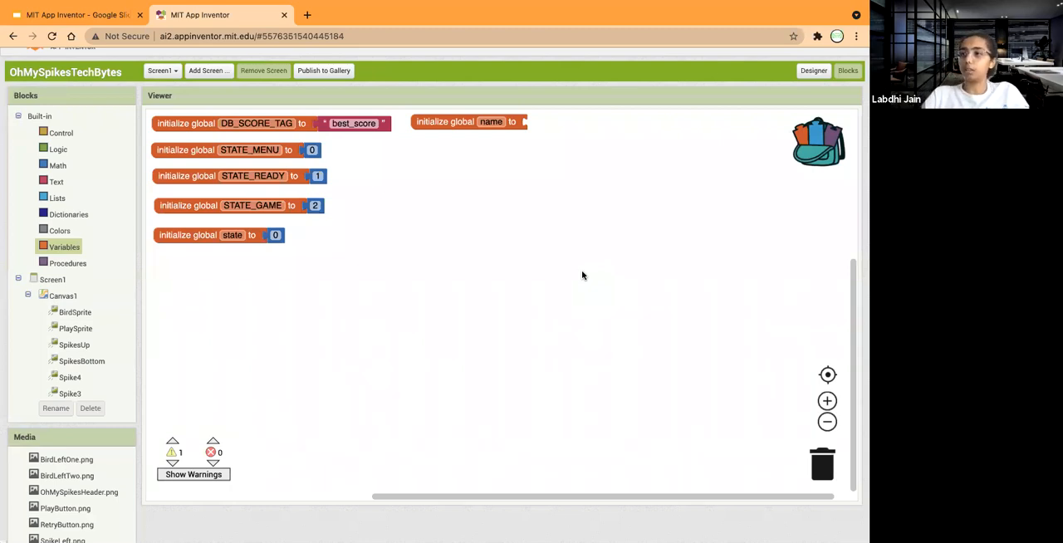
left_click(470, 122)
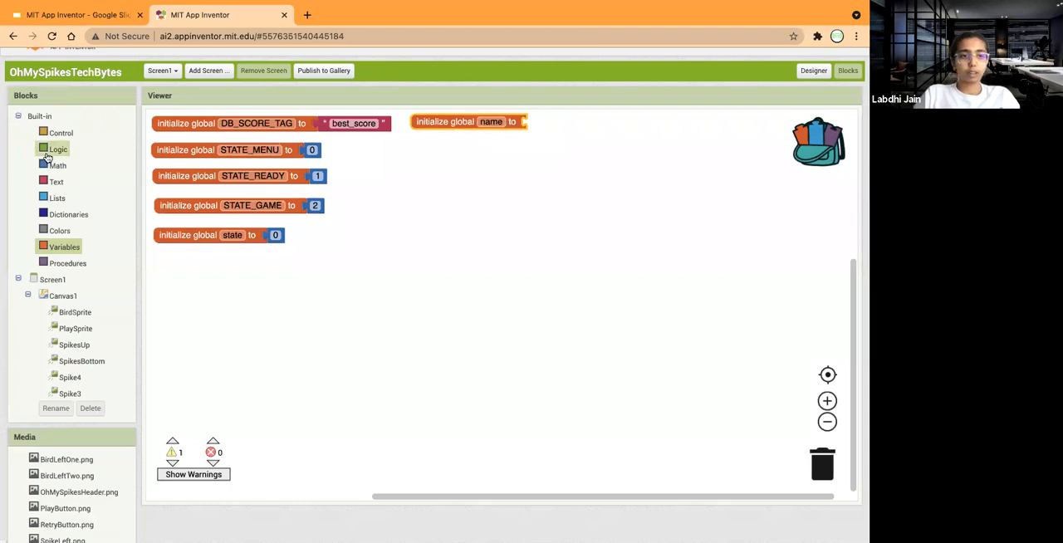
left_click(48, 157)
left_click_drag(164, 151, 534, 126)
left_click(447, 122)
left_click_drag(445, 121, 817, 148)
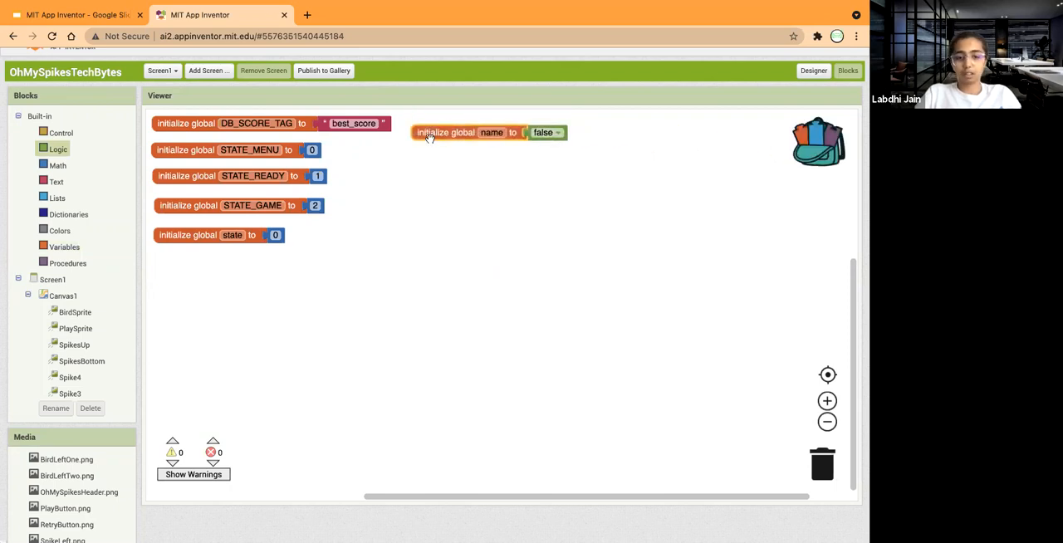
left_click_drag(430, 136, 431, 132)
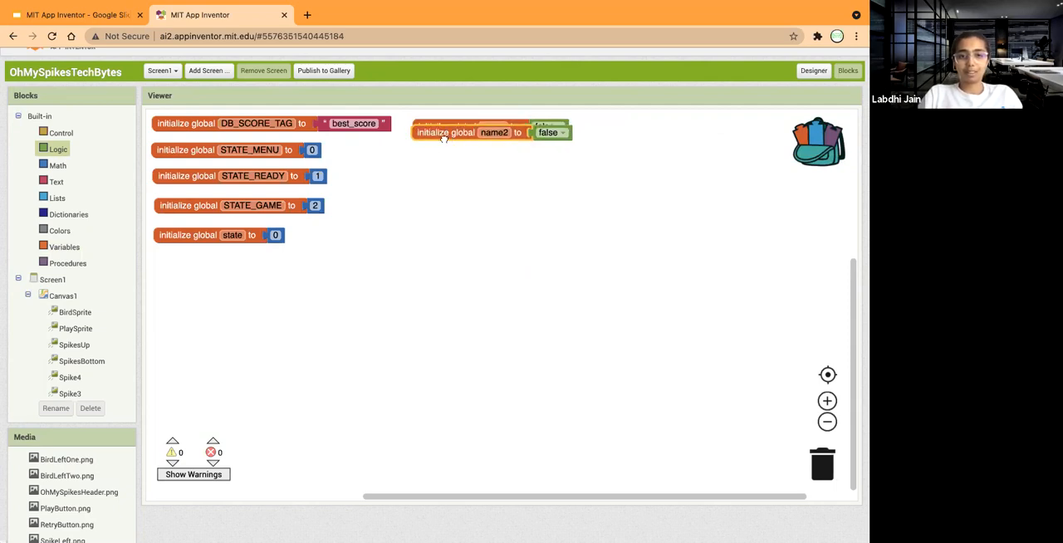
Make three copies of the false-valued global initializer and stack them below the original in the second column.
key("ctrl+c")
key("ctrl+v")
left_click_drag(445, 150, 448, 197)
key("ctrl+v")
key("ctrl+v")
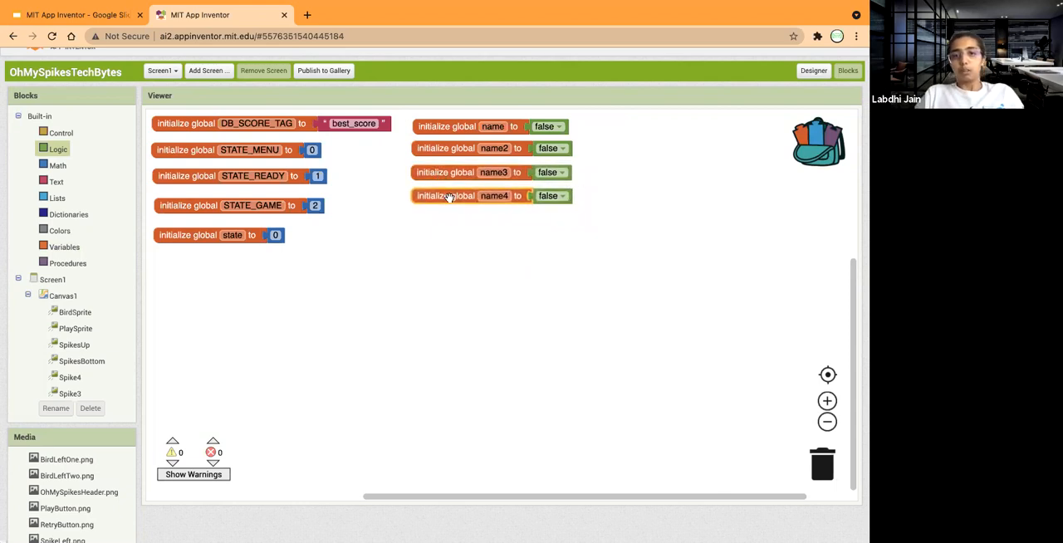
Rename the first variable in the second column isFalling and the second one headingLeft.
left_click(493, 125)
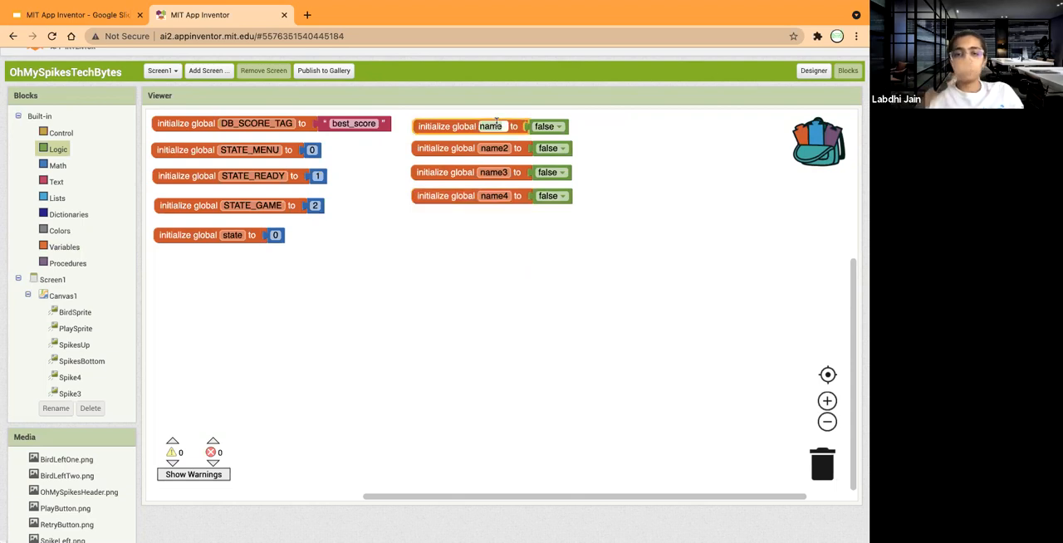
type("isFalling")
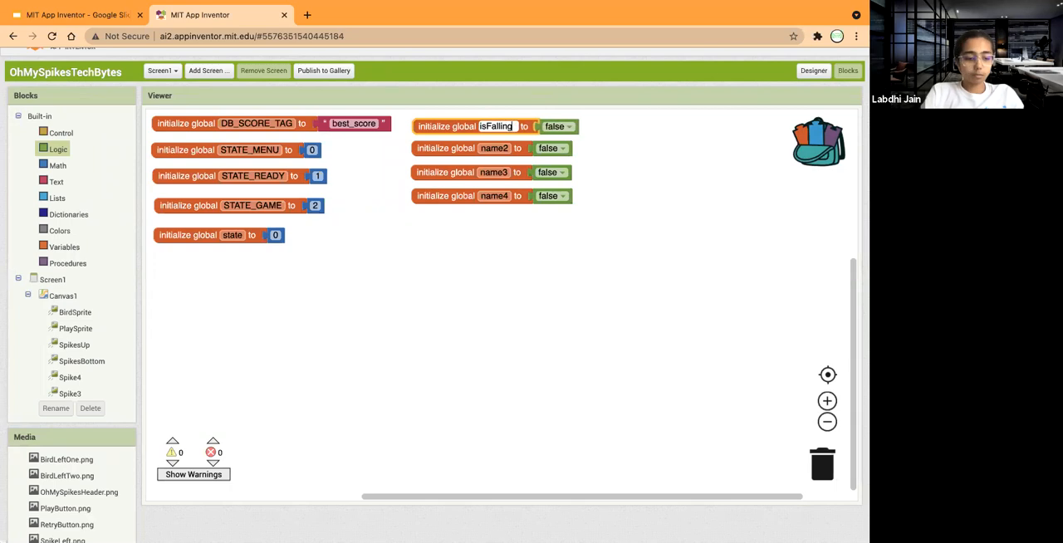
left_click(494, 149)
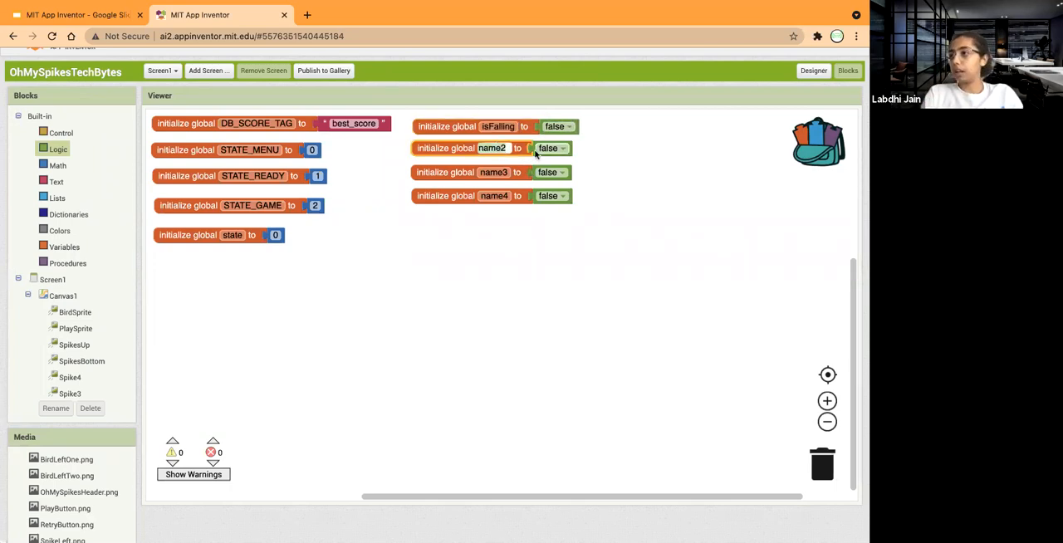
type("heading")
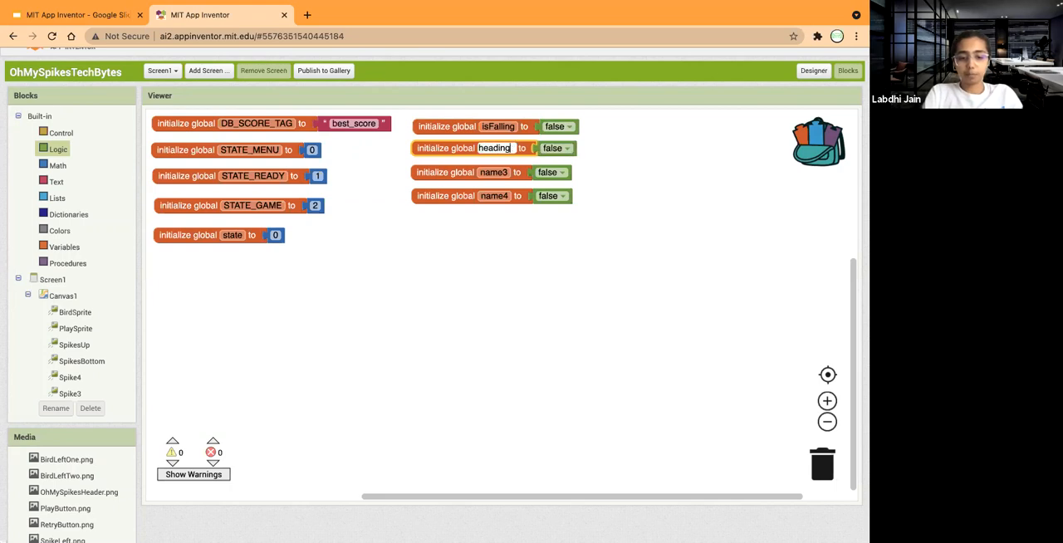
type("Left")
Rename the third variable in the second column temp and the fourth one isOnLeft.
left_click(502, 172)
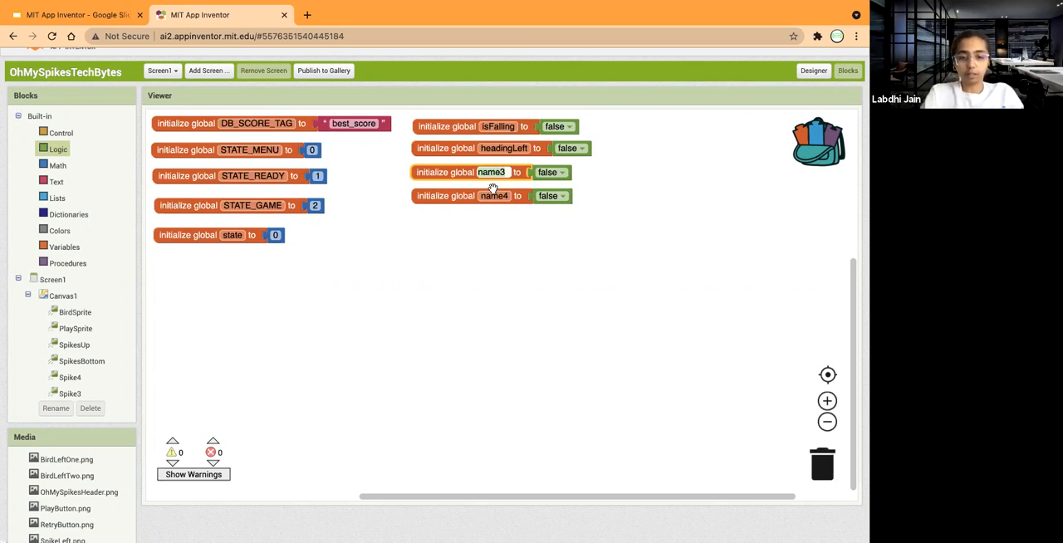
type("temp")
left_click(492, 197)
type("isOnLeft")
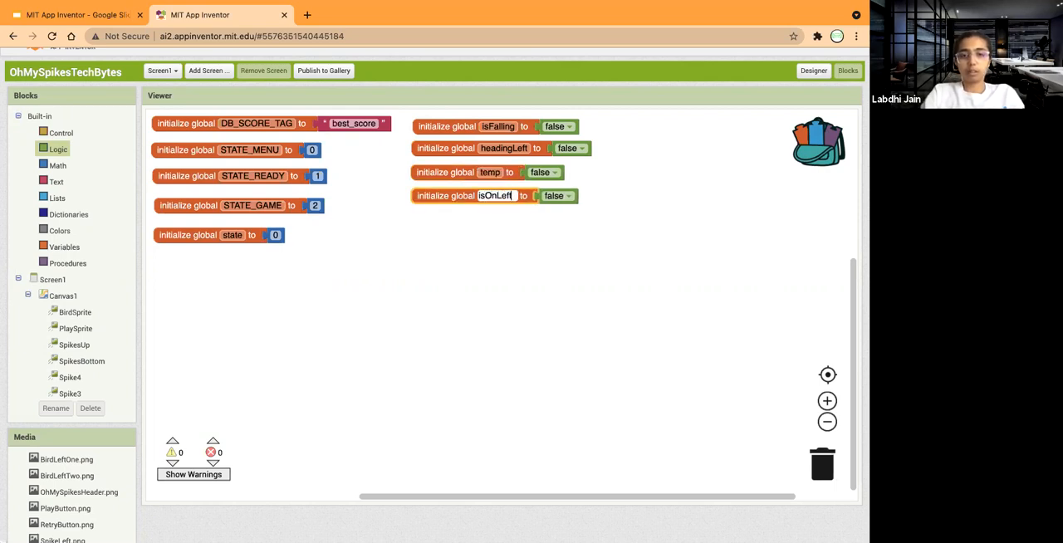
Add a new global variable initializer below state in the first column and name it score.
left_click(443, 216)
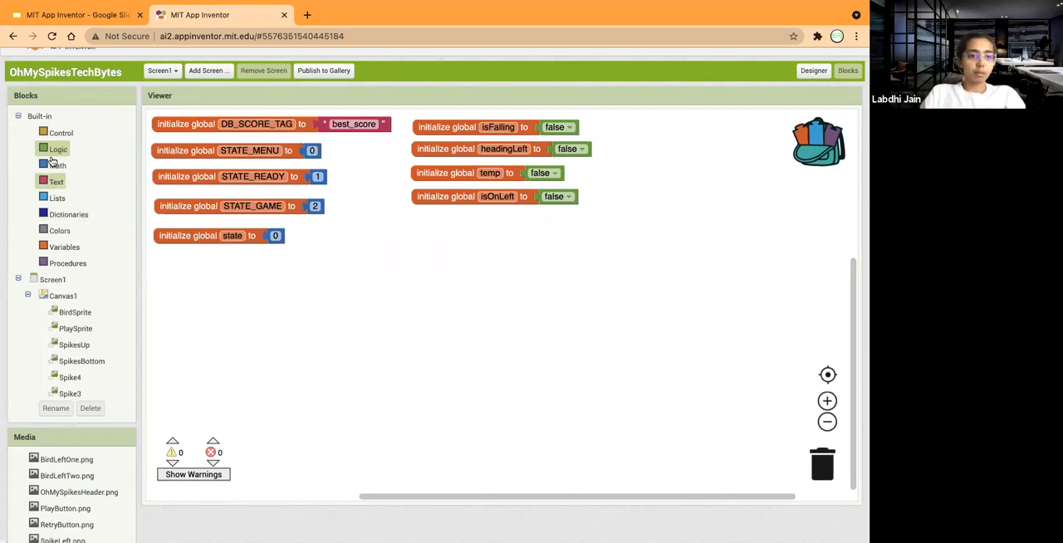
left_click(58, 249)
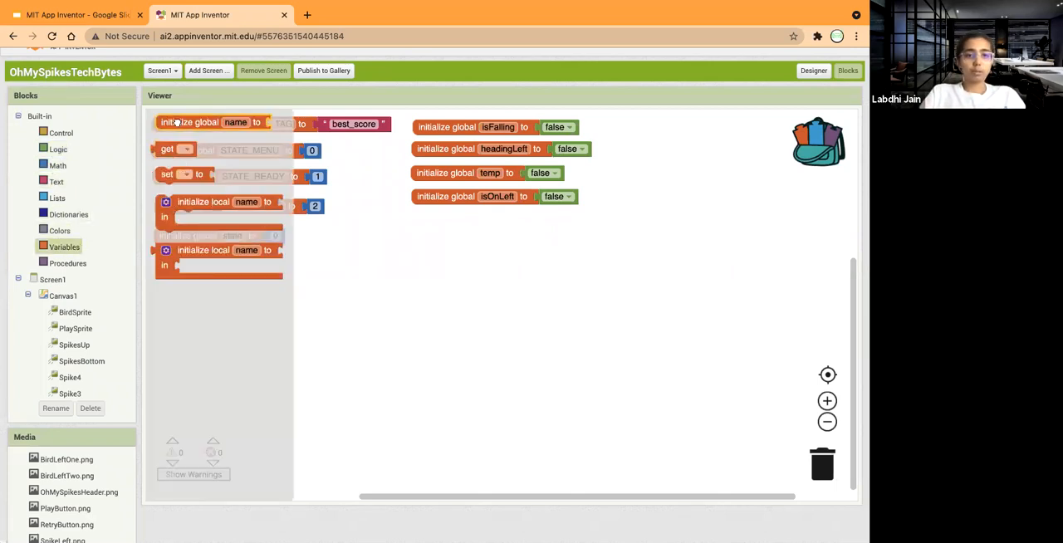
left_click_drag(178, 123, 176, 266)
left_click(234, 265)
type("score")
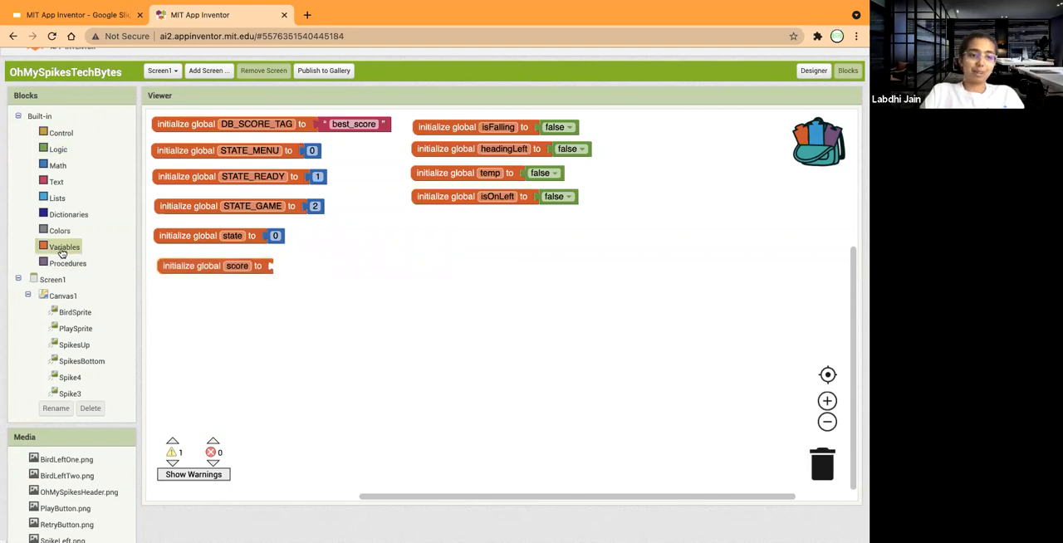
Add another global variable initializer below score and name it bestScore.
left_click(62, 250)
left_click_drag(186, 275, 176, 294)
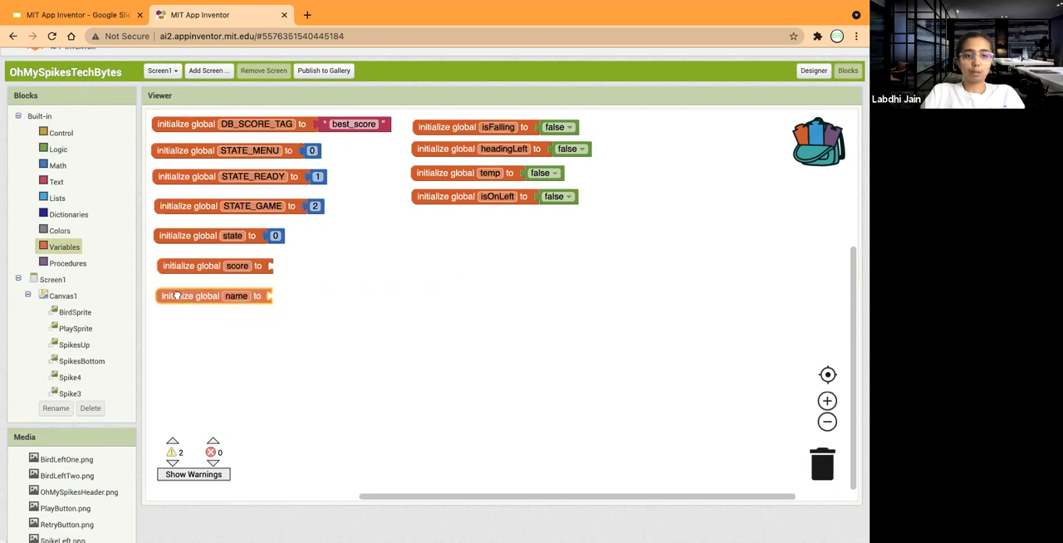
left_click(238, 292)
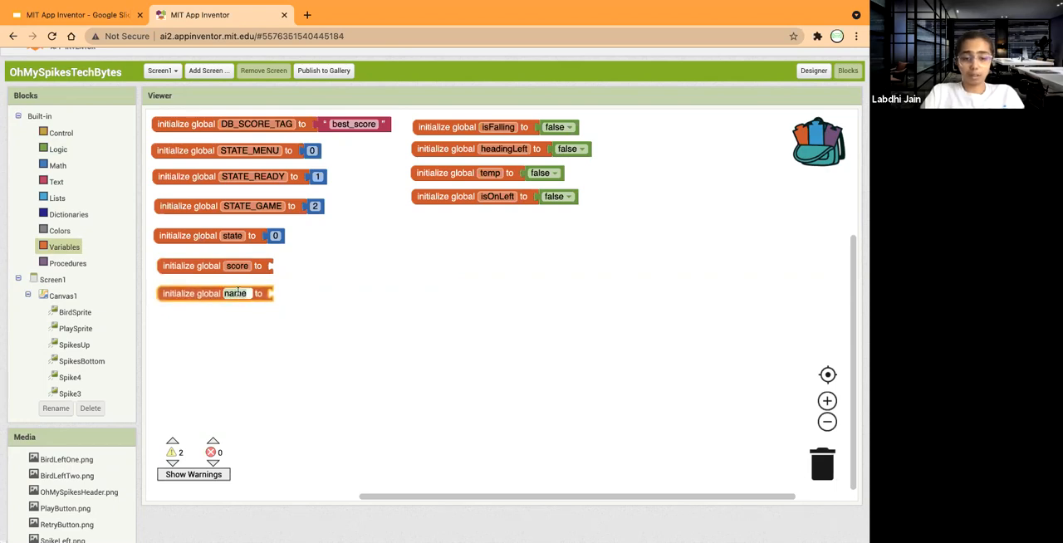
type("best")
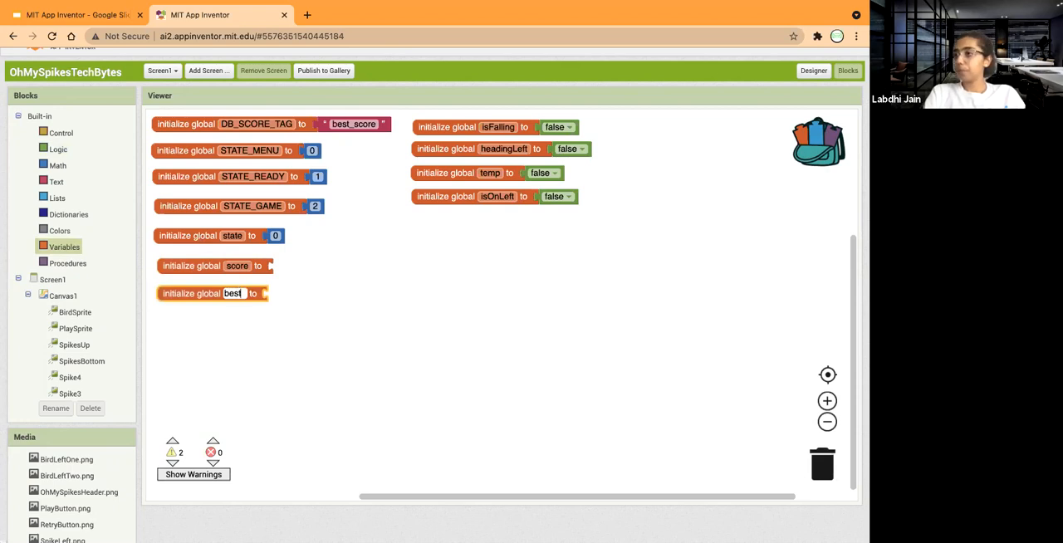
type("Score")
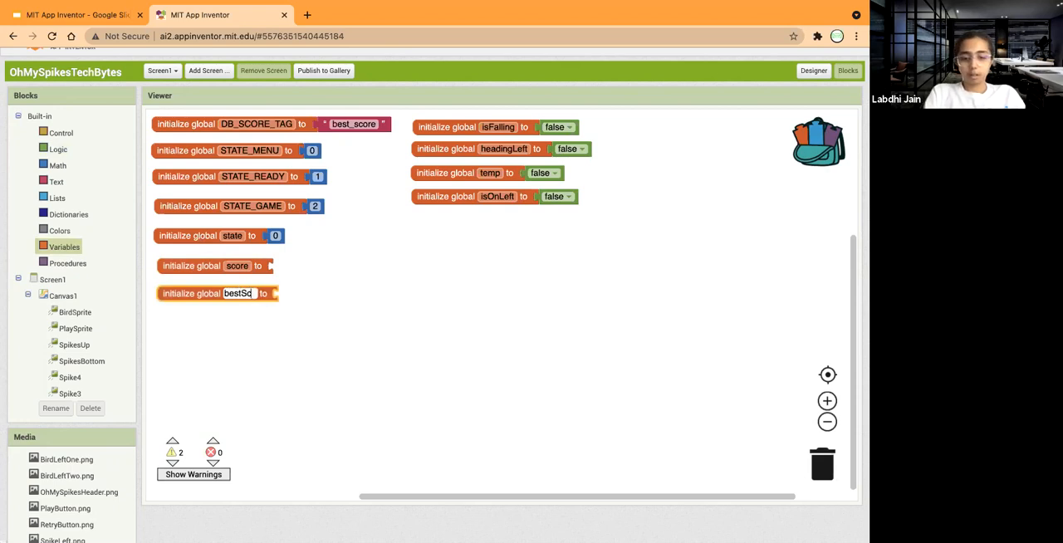
left_click(303, 280)
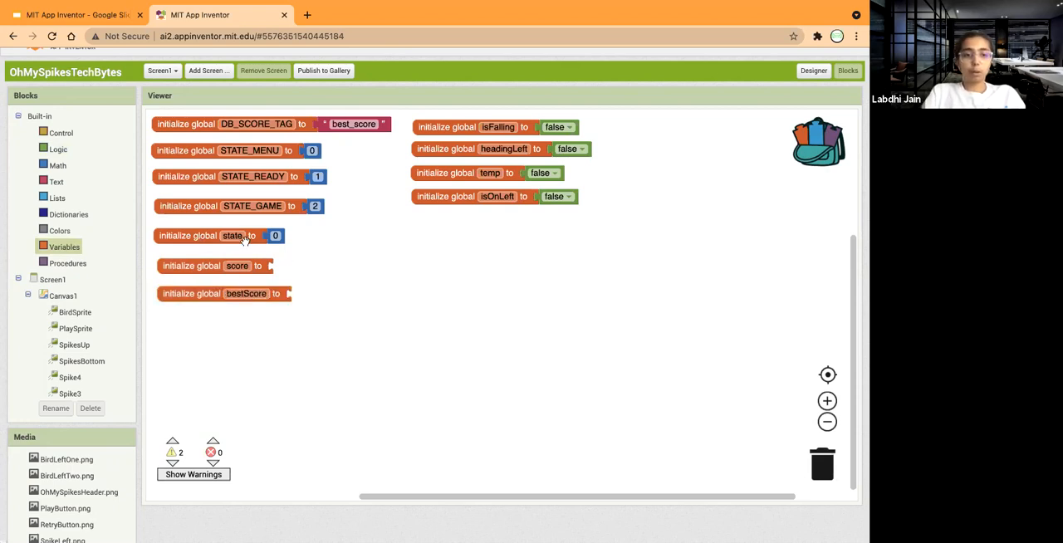
Initialize both score and bestScore by attaching a number block with value 0 to each.
left_click(57, 166)
left_click_drag(163, 123, 279, 265)
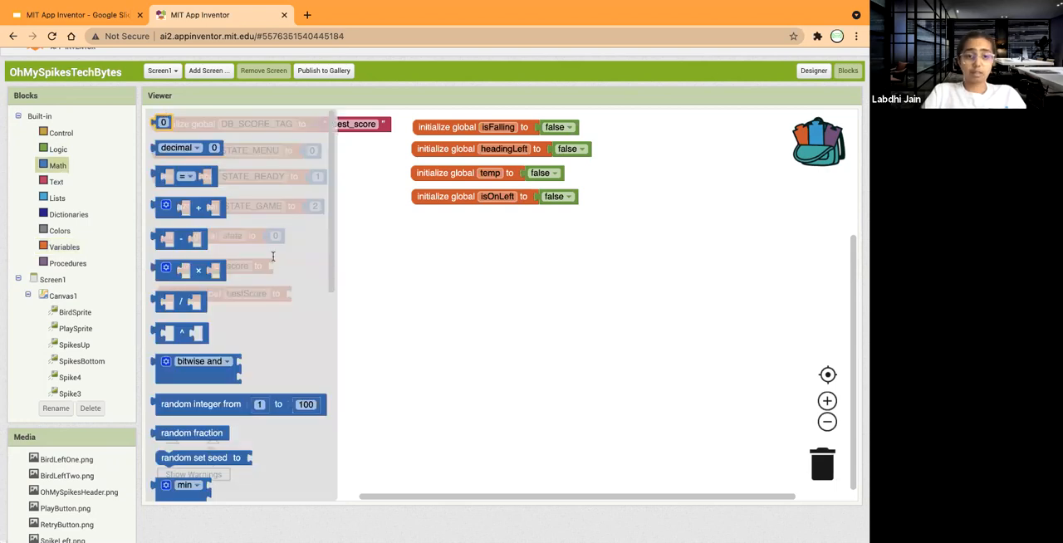
left_click(57, 166)
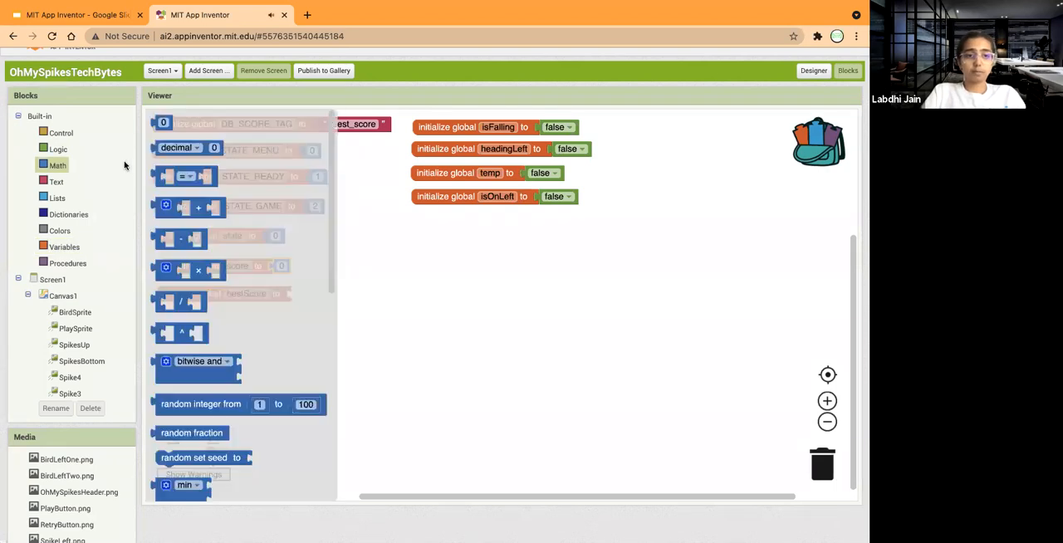
left_click_drag(158, 123, 292, 294)
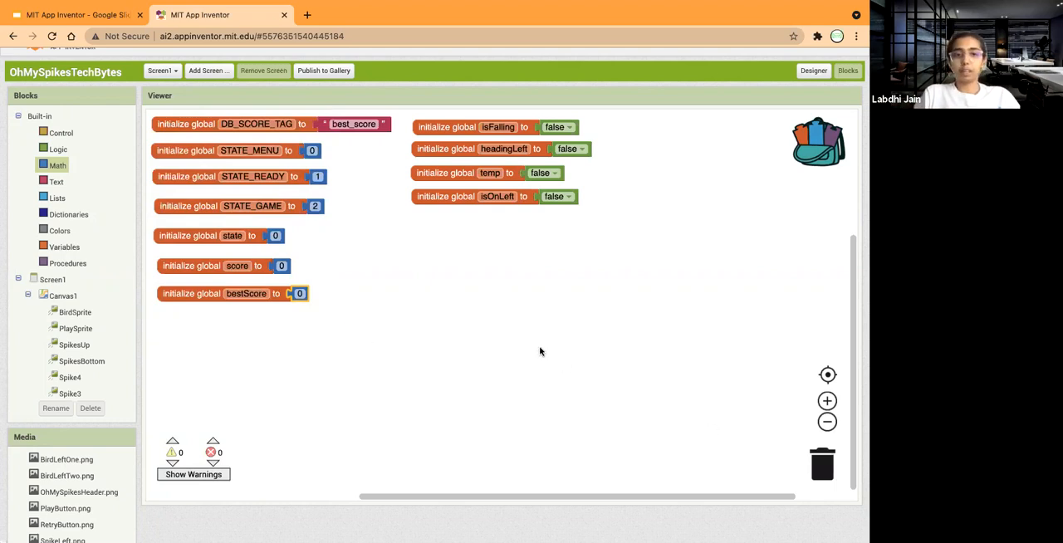
scroll(409, 255, "up", 3)
scroll(408, 255, "down", 2)
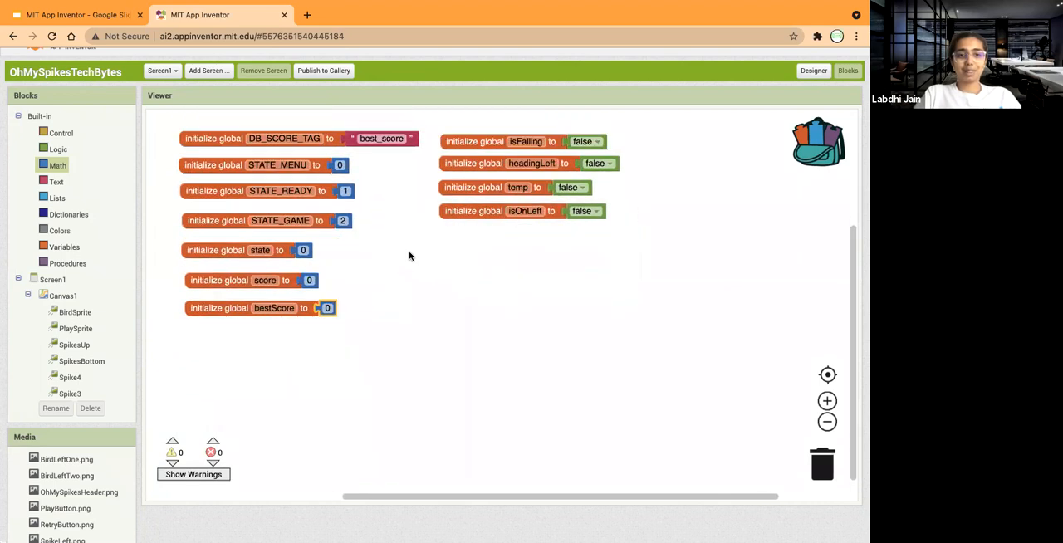
scroll(408, 254, "right", 2)
scroll(408, 255, "down", 1)
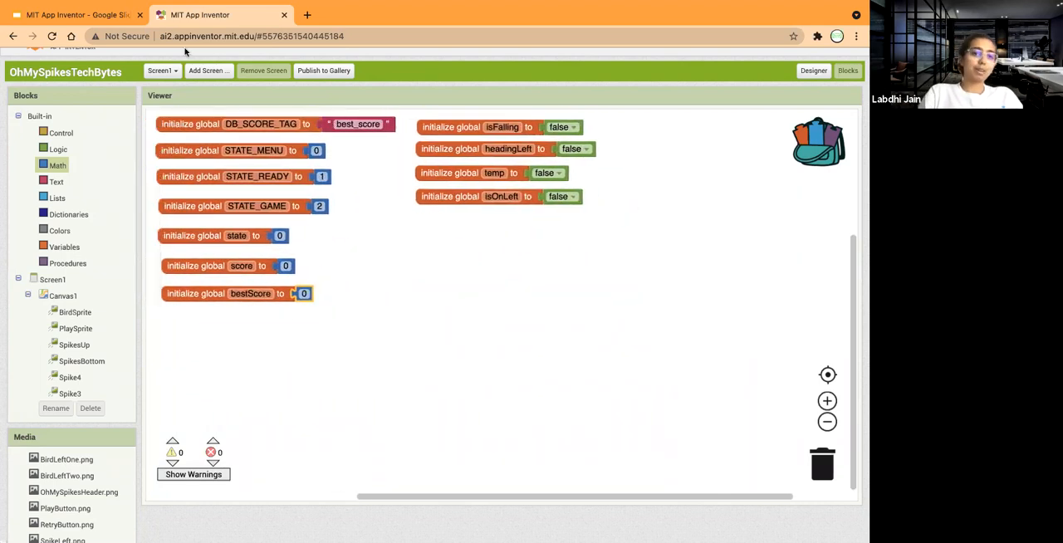
Switch to Google Slides, present the App Inventor website slide full screen, and return to the project's Blocks editor.
left_click(78, 14)
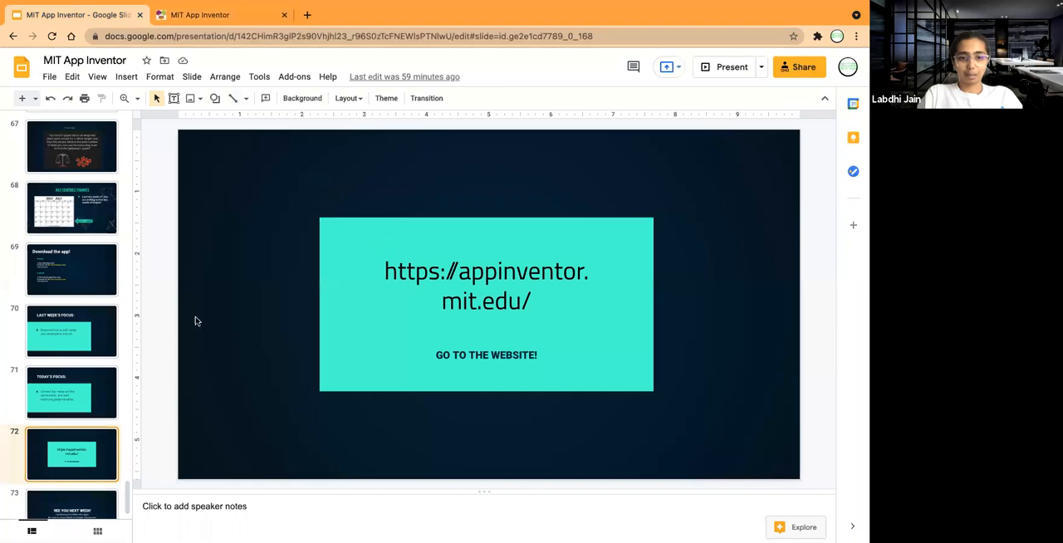
left_click(734, 70)
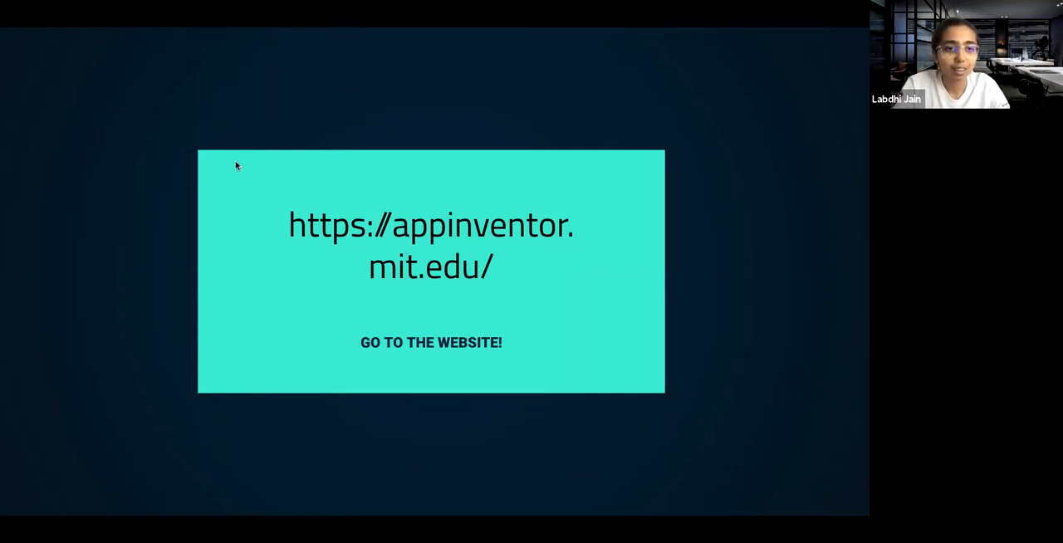
key("Escape")
left_click(207, 15)
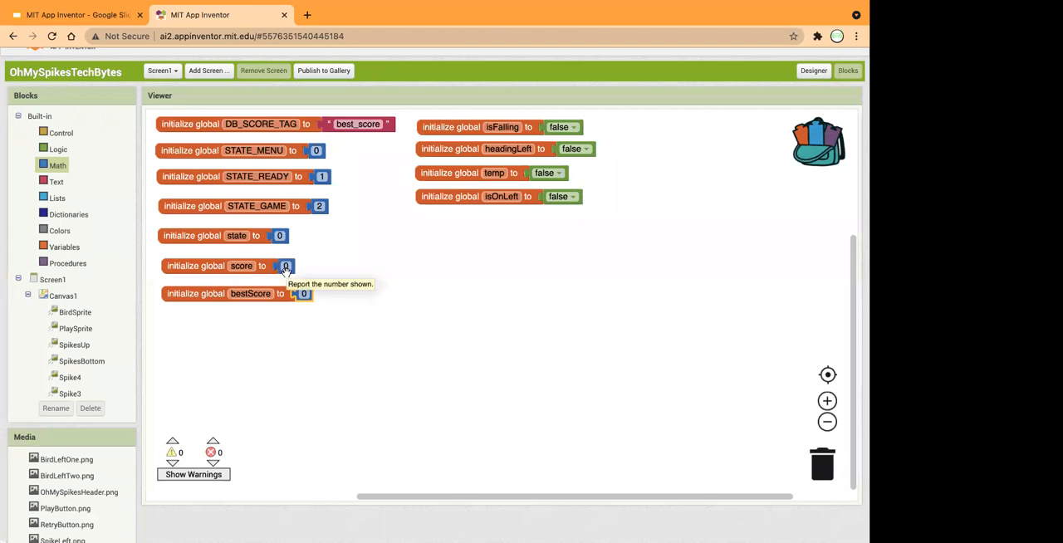
left_click(477, 289)
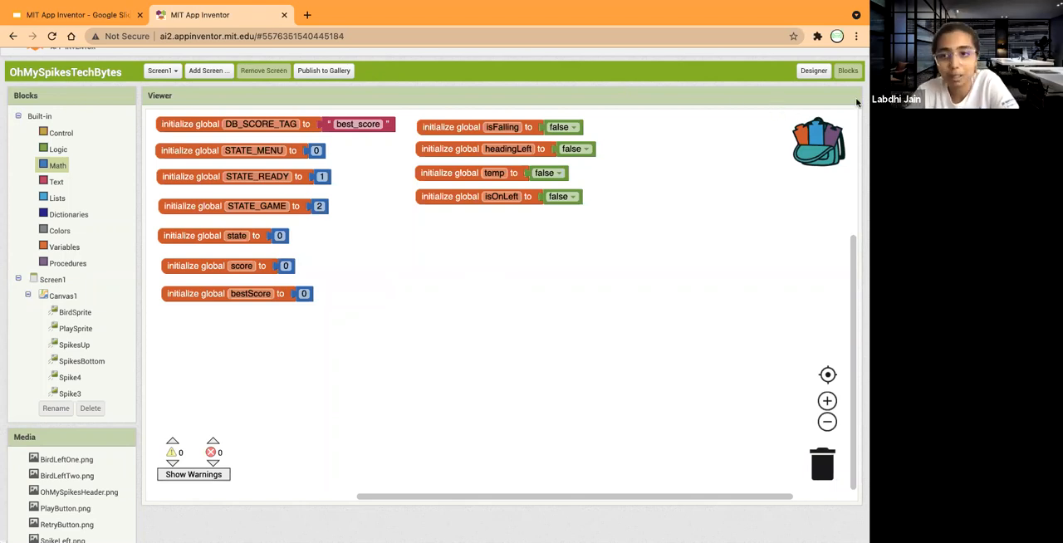
Switch the project to the Designer view and look over its component tree, non-visible components and media files.
left_click(814, 70)
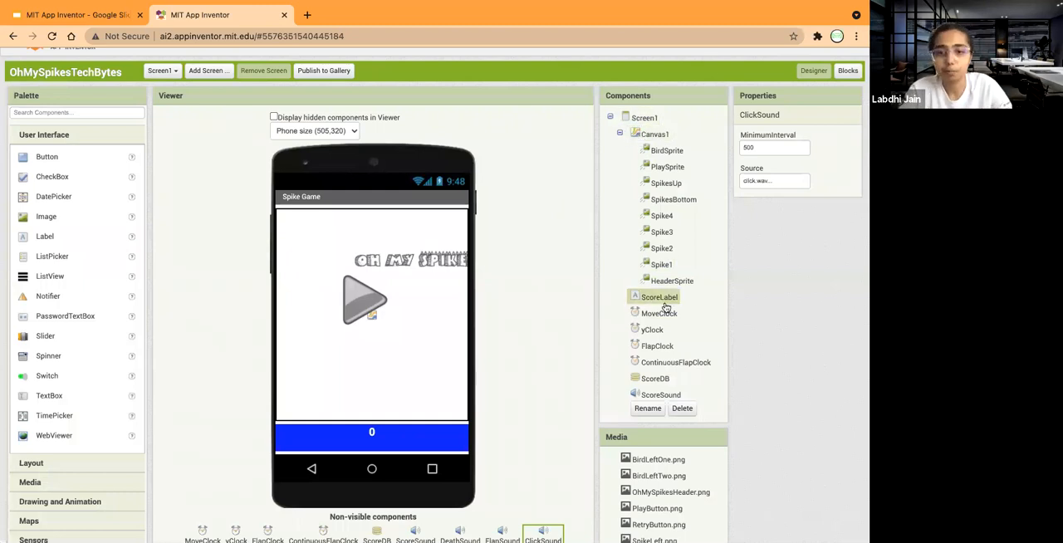
scroll(661, 349, "down", 1)
scroll(661, 349, "up", 3)
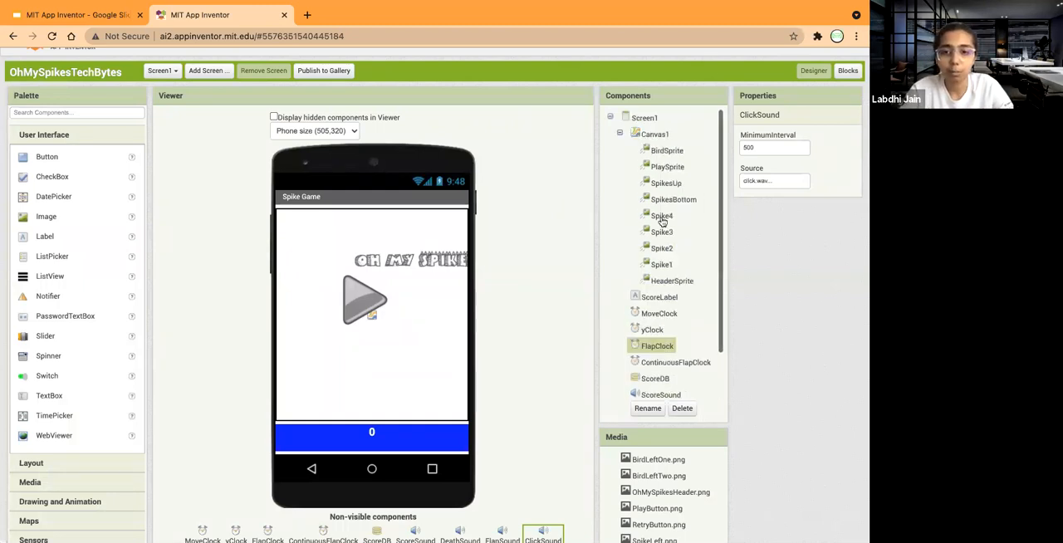
scroll(671, 458, "down", 3)
scroll(671, 465, "down", 1)
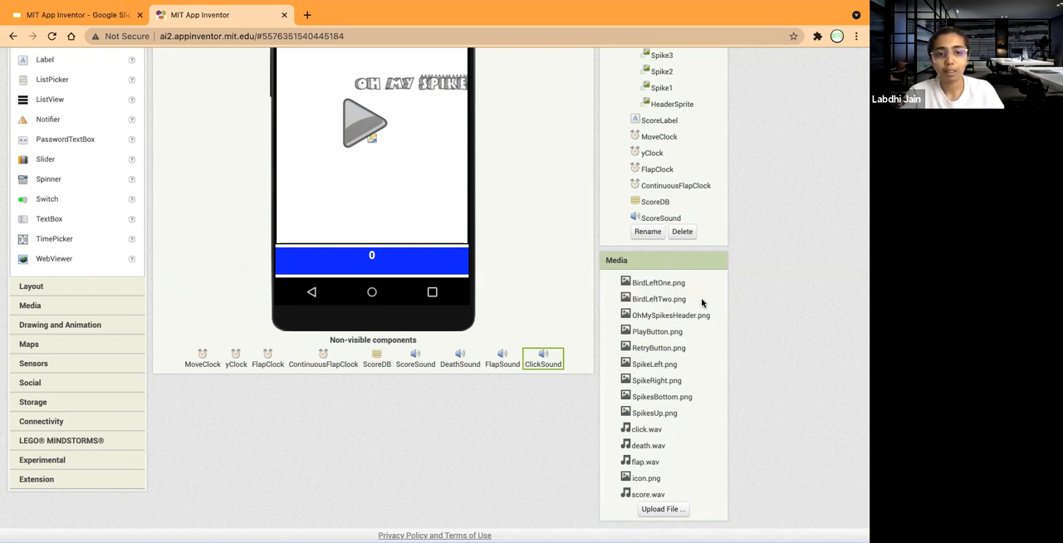
scroll(702, 303, "up", 5)
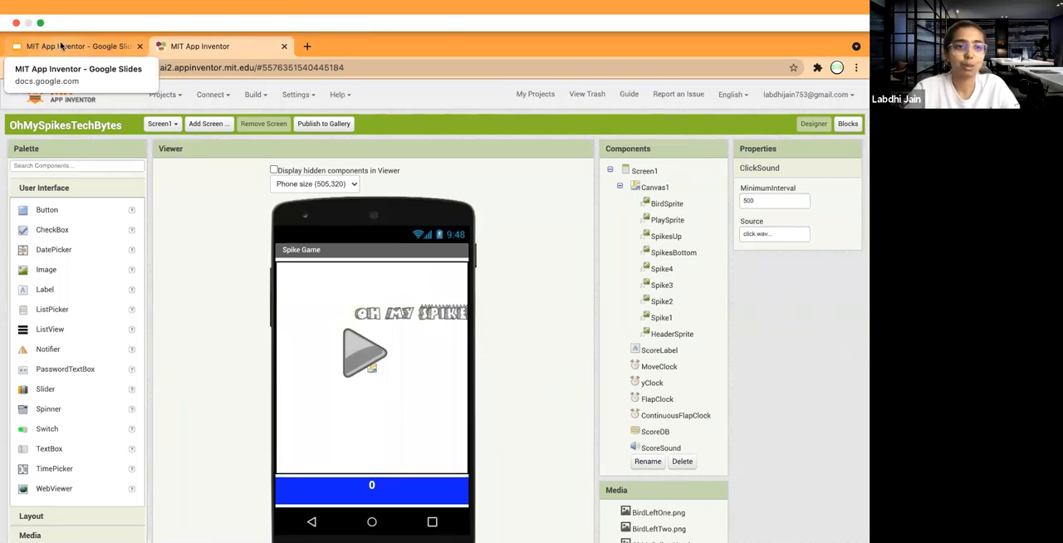
Switch to the Google Slides presentation, start the slideshow from the website slide and advance to the closing slide.
left_click(58, 48)
left_click(728, 98)
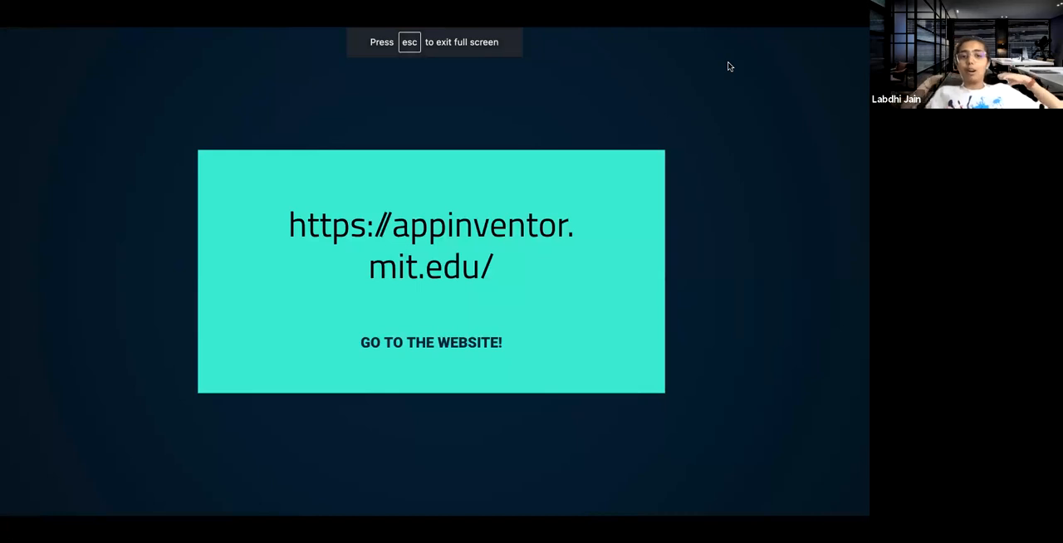
key("Right")
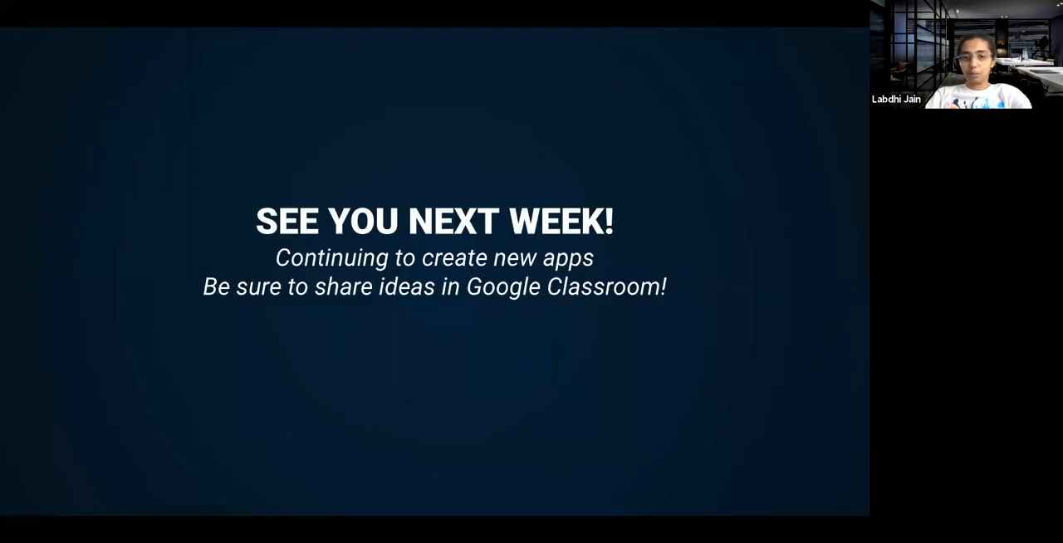